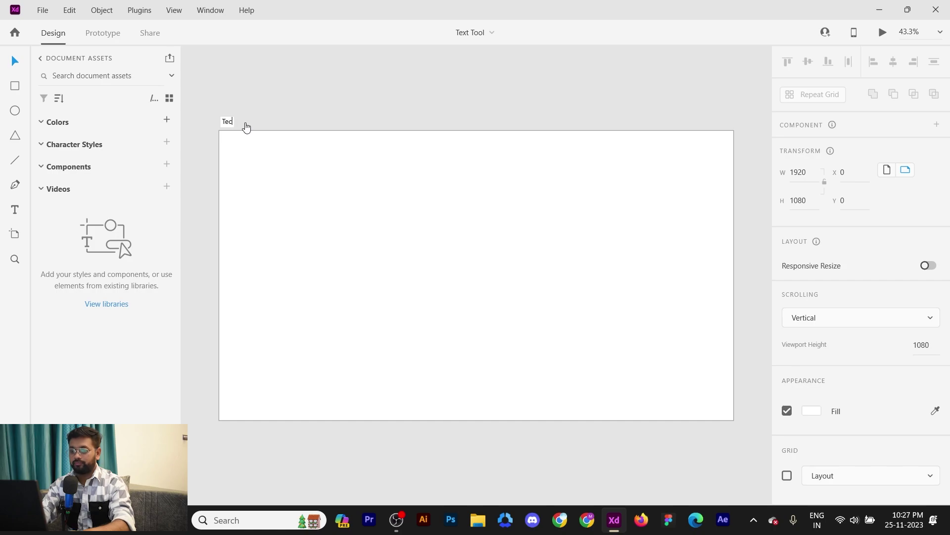
Step: Rename the artboard as Text Tool
key(BackSpace)
key(BackSpace)
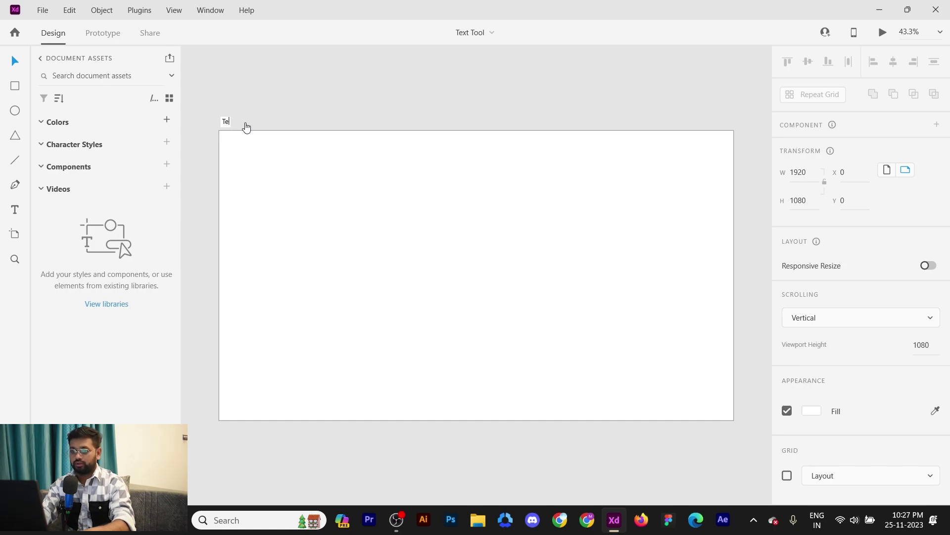
text(ext Tool)
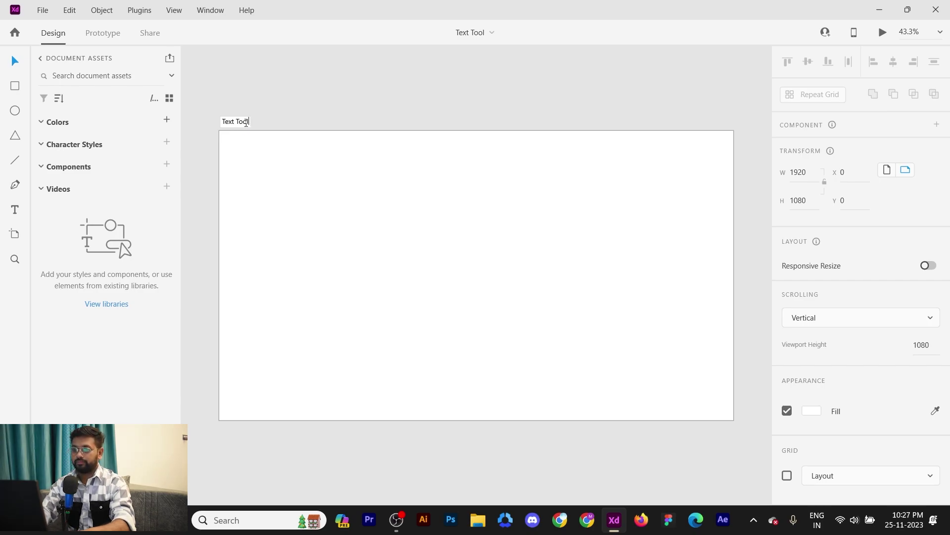
key(Return)
drag(438, 182, 422, 170)
key(t)
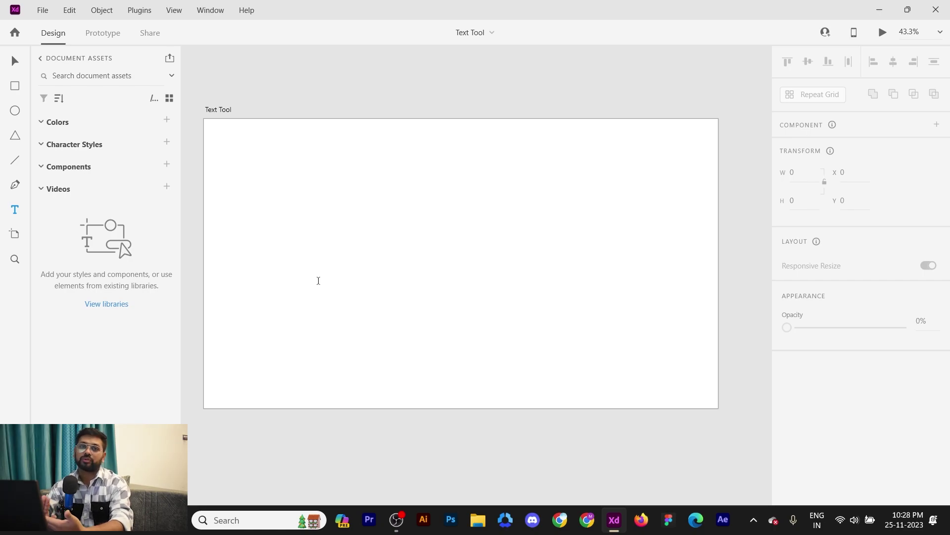
click(347, 225)
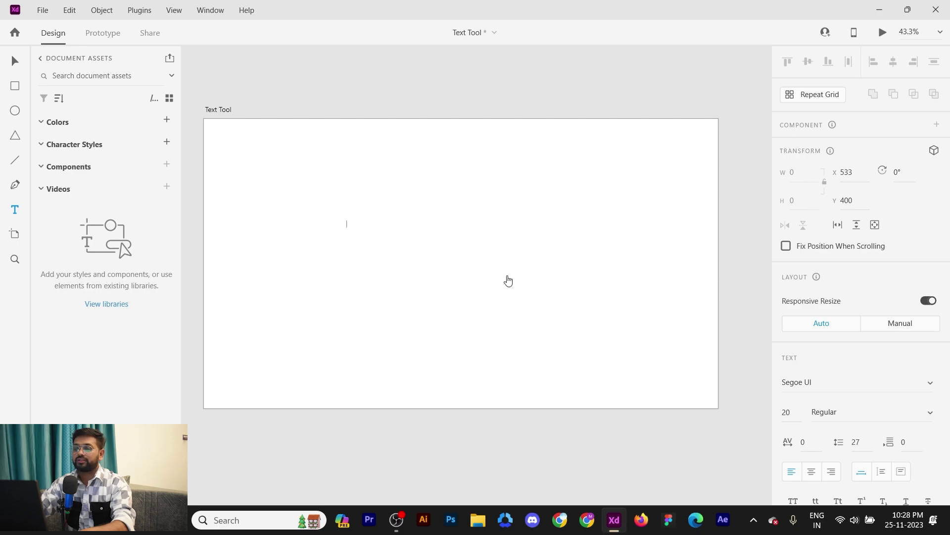
Step: Switch to Chrome and open the lipsum.com website for placeholder text
click(560, 520)
click(176, 35)
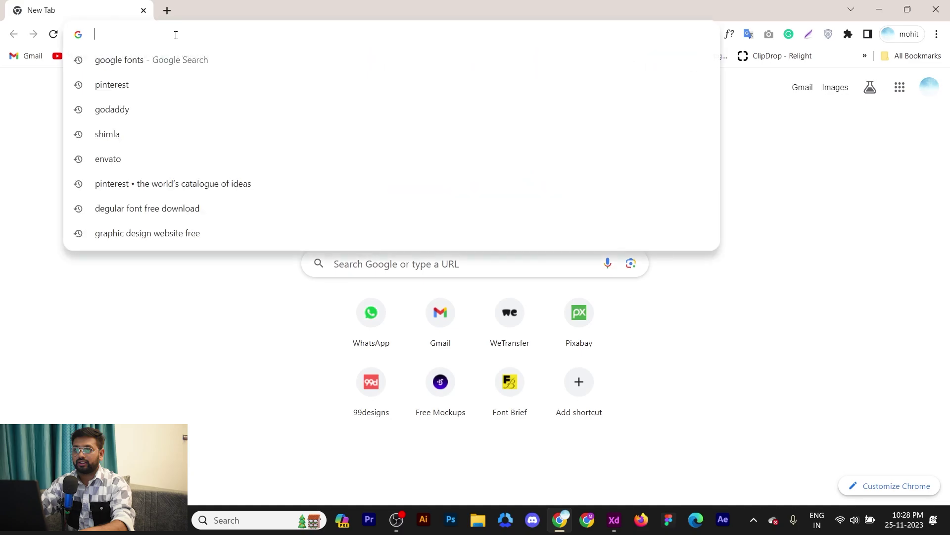
text(te)
key(BackSpace)
key(BackSpace)
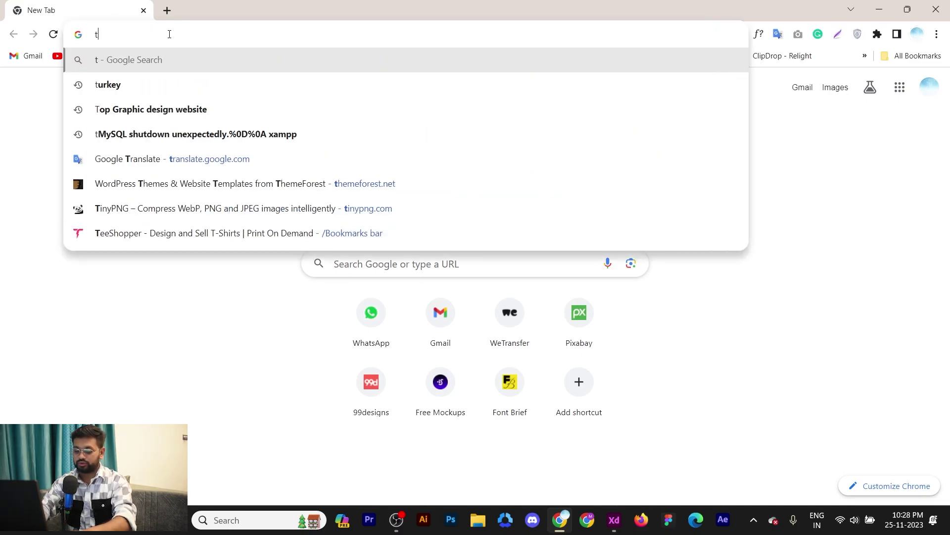
text(lipsu)
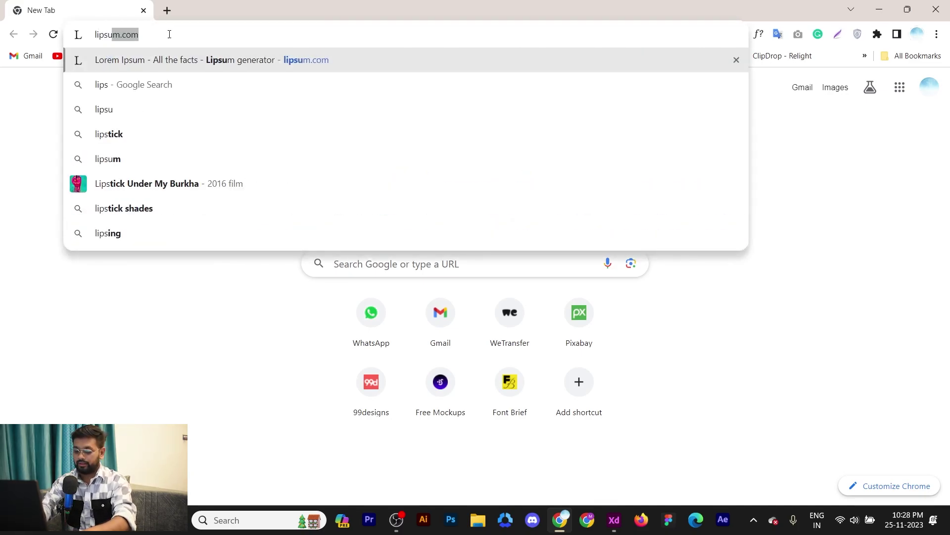
key(Return)
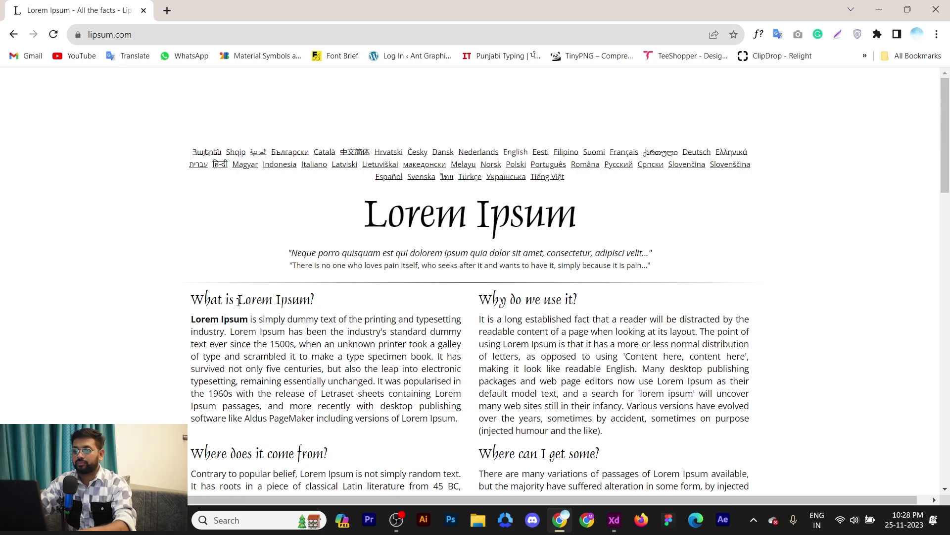
Step: Copy the "What is Lorem Ipsum?" heading from the page and paste it as a new text object on the Text Tool artboard in Adobe XD
drag(191, 300, 317, 303)
key(ctrl+c)
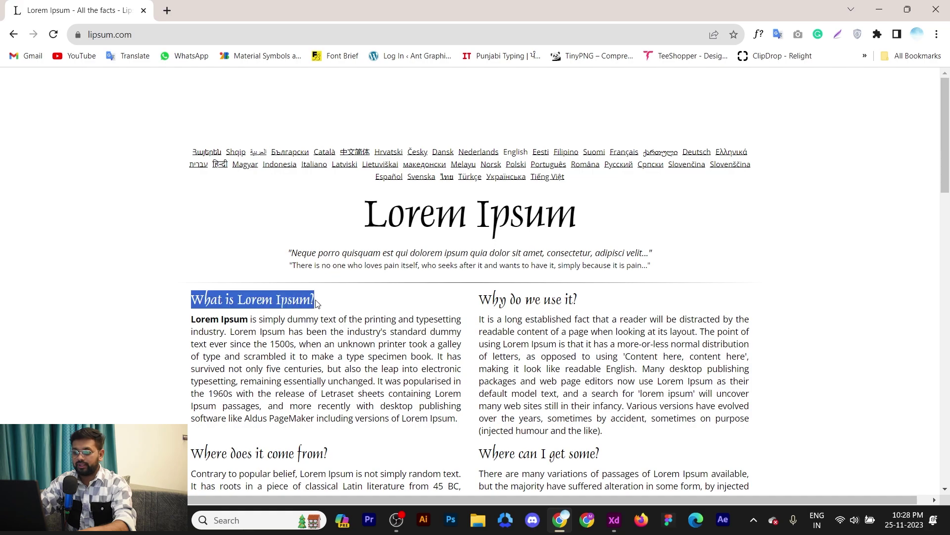
key(alt+Tab)
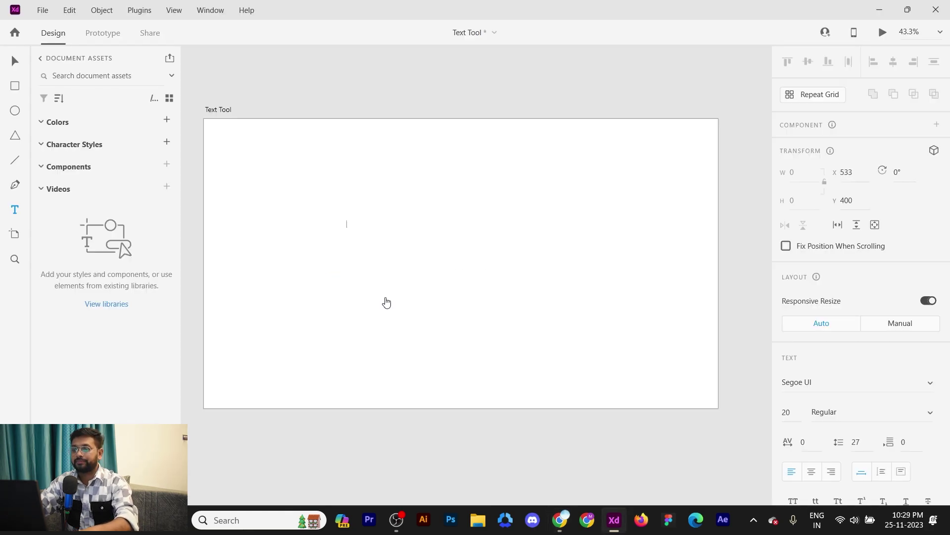
click(16, 213)
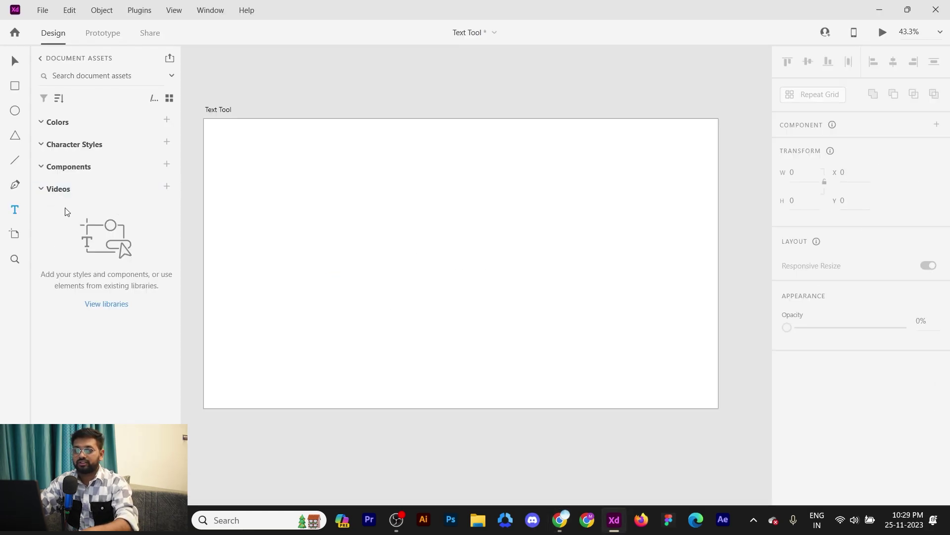
click(350, 243)
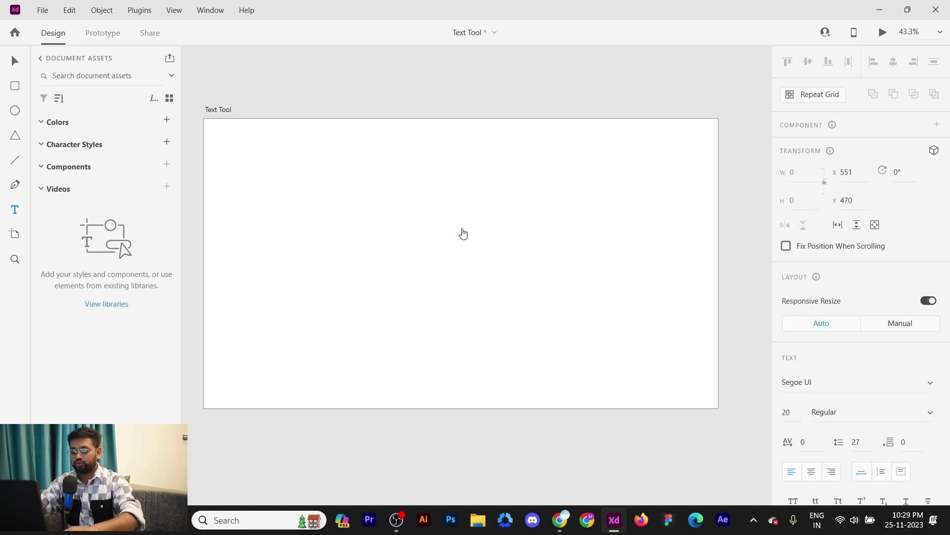
key(ctrl+v)
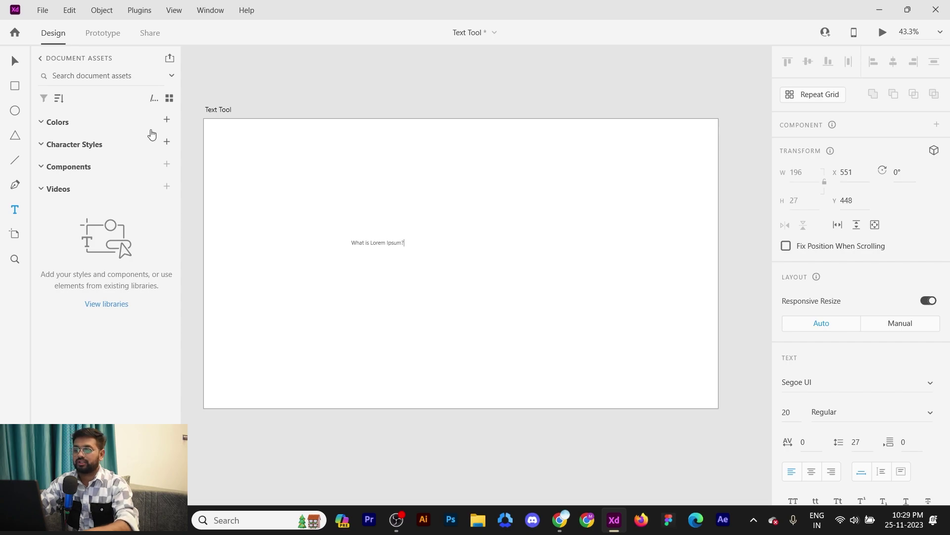
Step: Select all of the pasted heading text and set its font to Sitka Banner
double_click(377, 244)
key(ctrl+a)
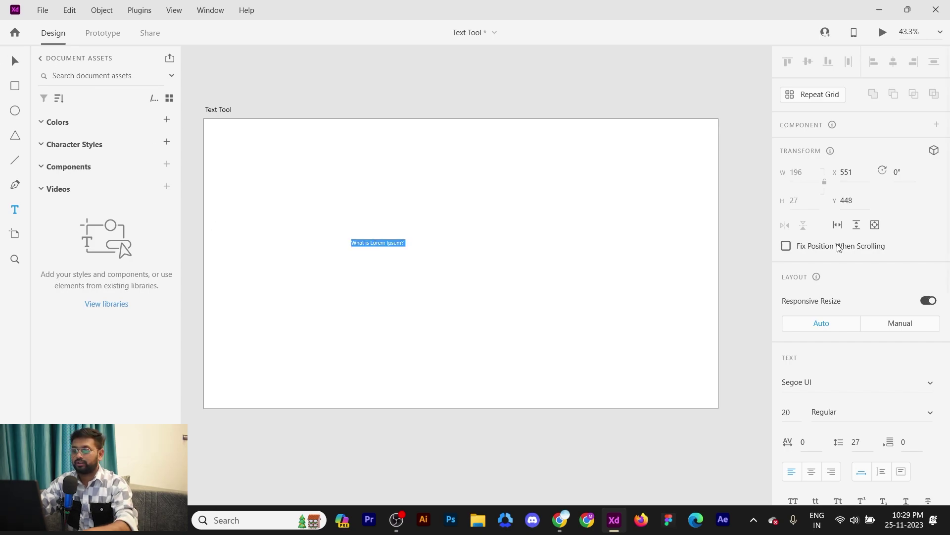
scroll(865, 341, down, 5)
scroll(871, 251, up, 3)
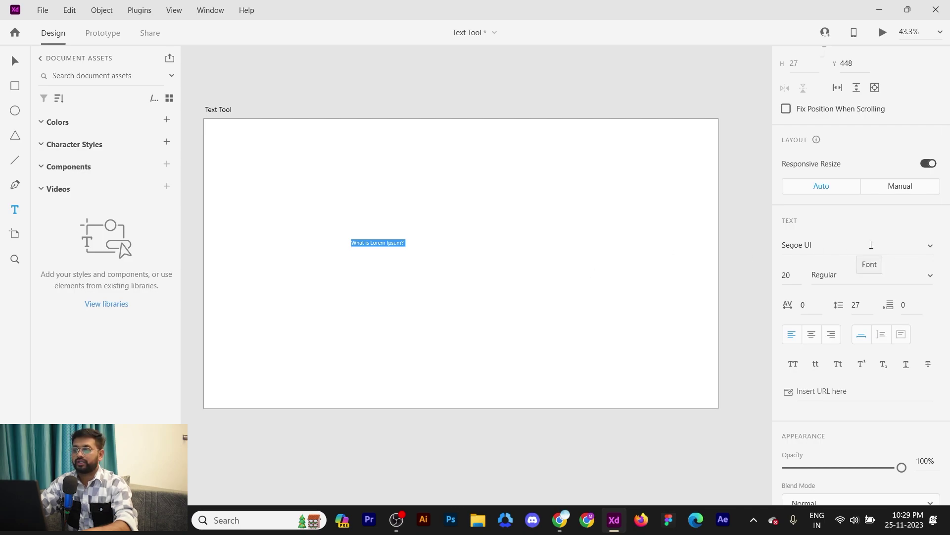
click(929, 249)
scroll(847, 299, down, 5)
scroll(848, 300, down, 2)
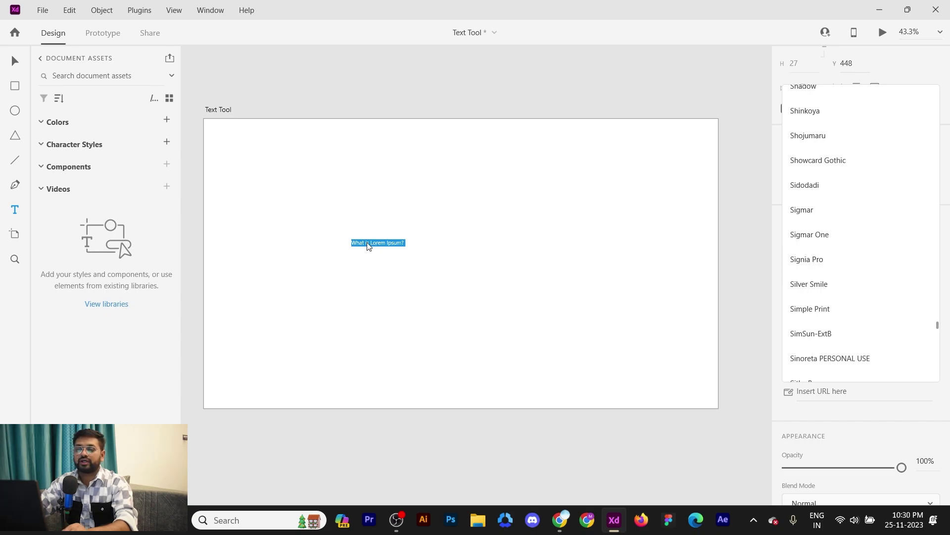
scroll(792, 268, down, 3)
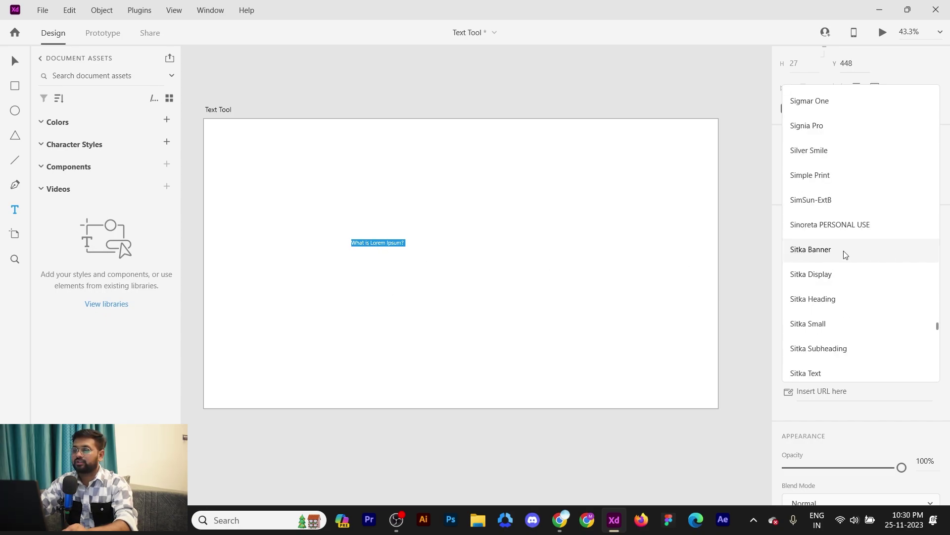
click(866, 257)
Step: Set the selected heading text's font to Poppins
click(879, 248)
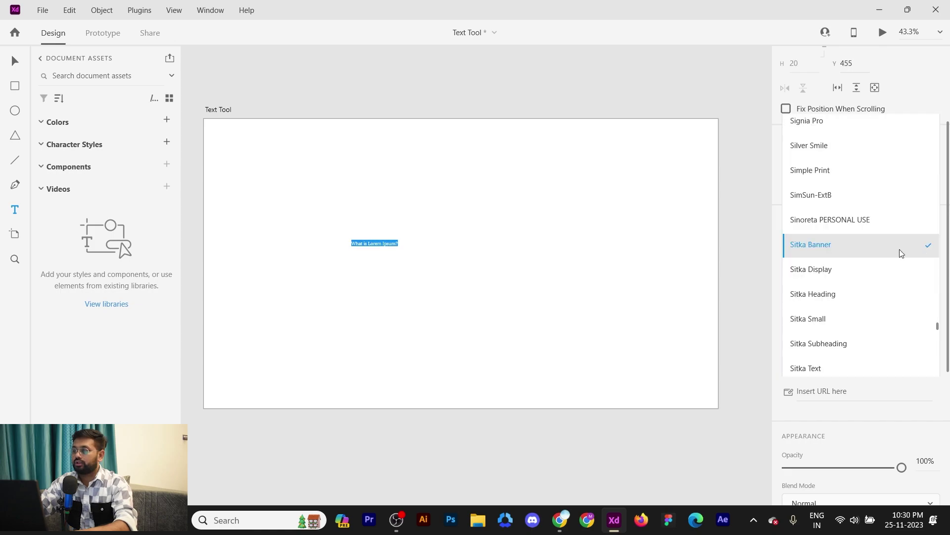
key(p)
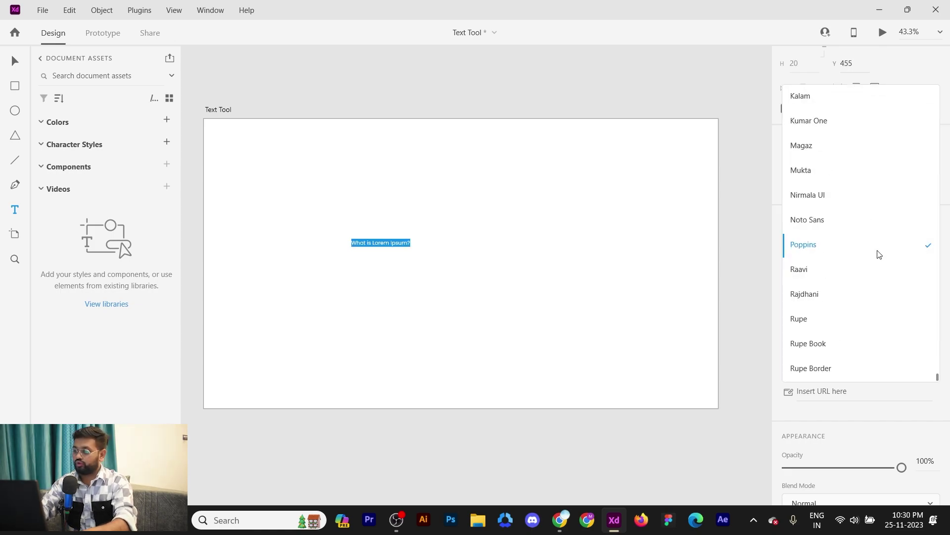
click(857, 255)
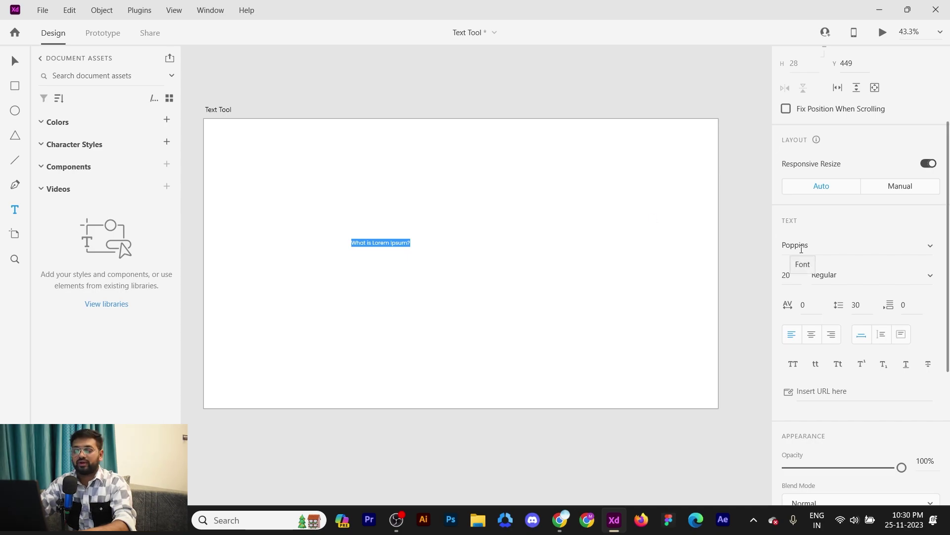
Step: Set the heading's font size to 50 and move it up the artboard to about Y 253
click(789, 276)
text(50)
key(Return)
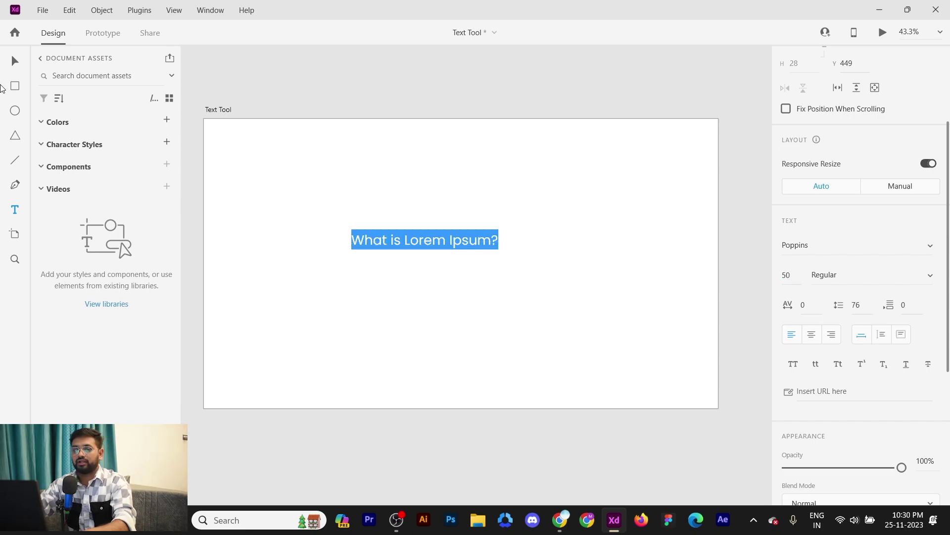
click(15, 61)
drag(462, 236, 460, 198)
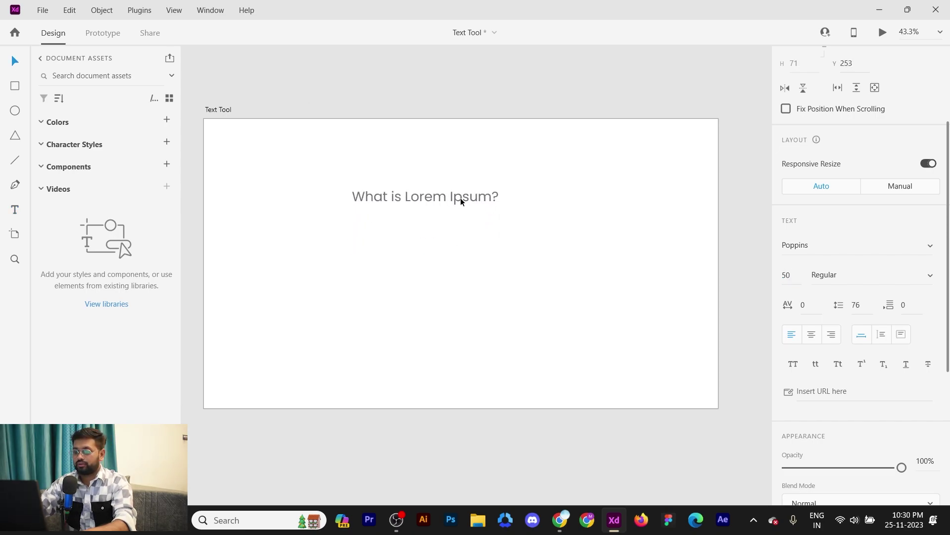
Step: Set the heading's Poppins font weight to Bold
click(930, 277)
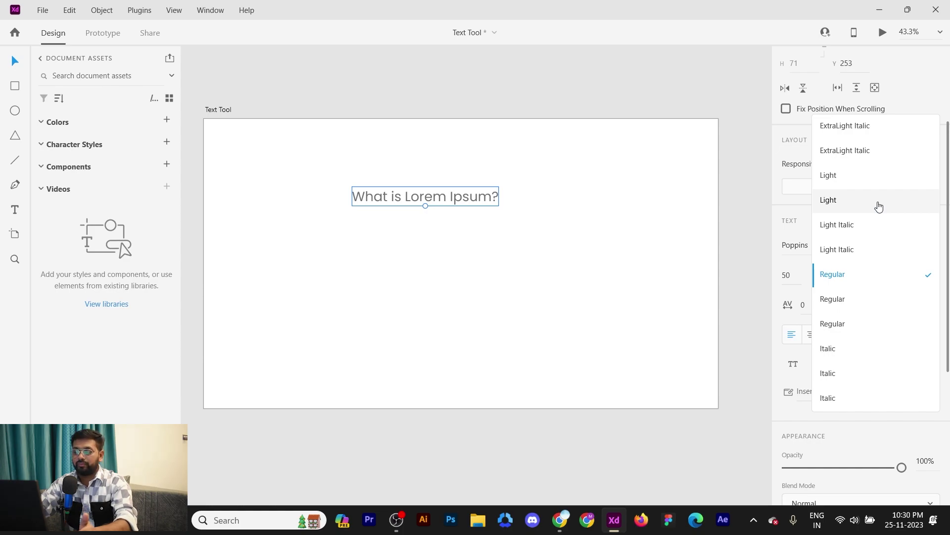
scroll(879, 205, down, 4)
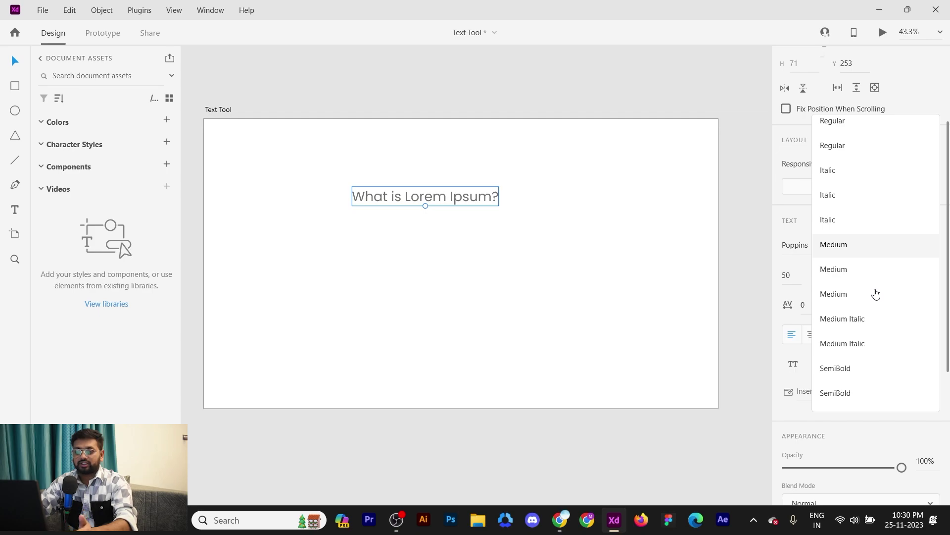
scroll(877, 294, down, 4)
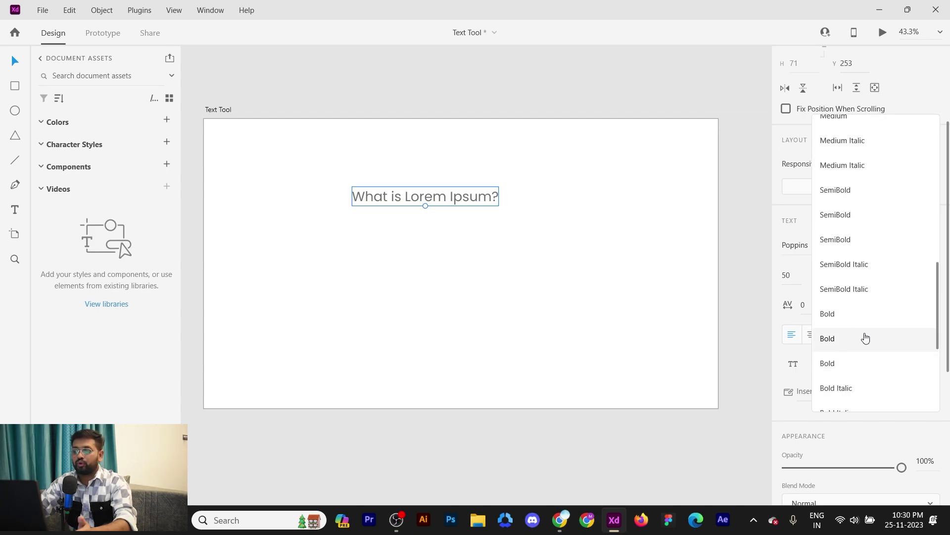
scroll(866, 341, down, 4)
scroll(870, 338, down, 1)
scroll(869, 339, down, 1)
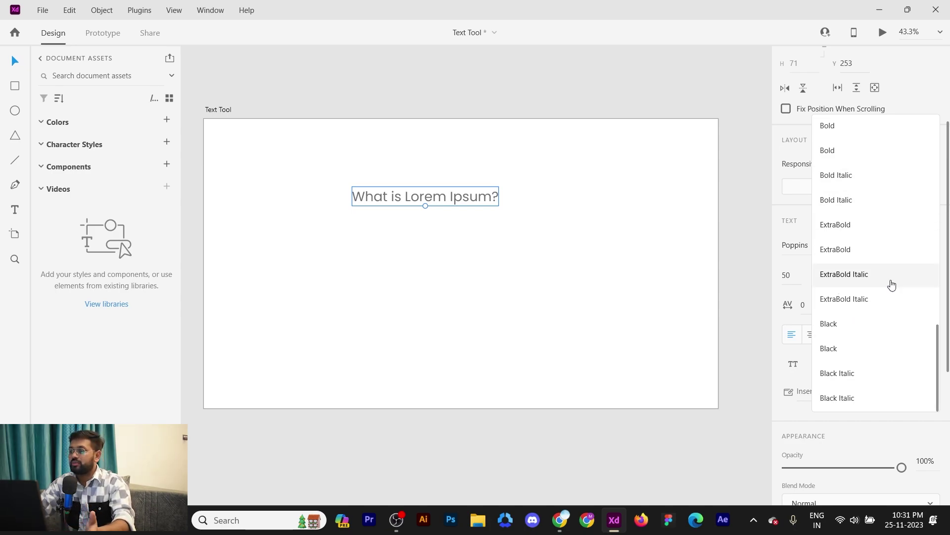
scroll(874, 297, up, 5)
scroll(859, 222, up, 3)
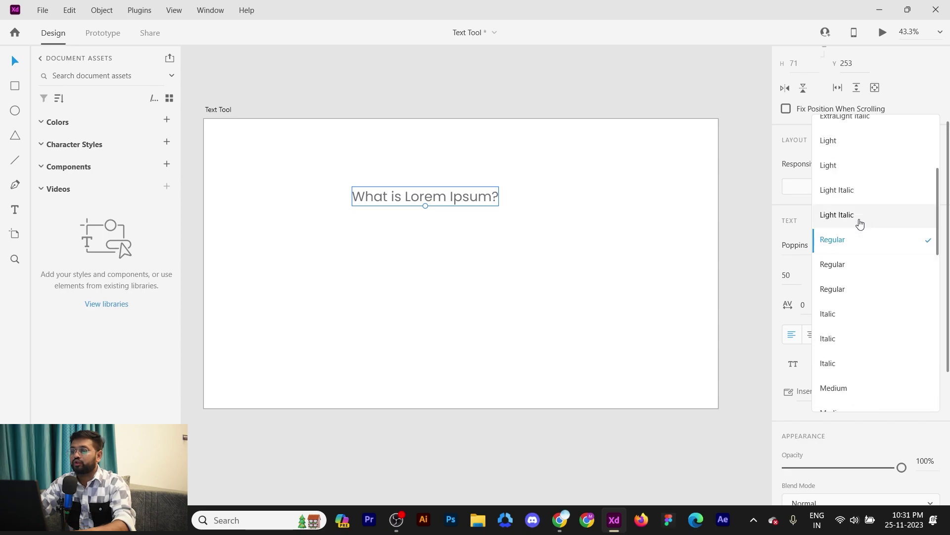
scroll(842, 278, down, 5)
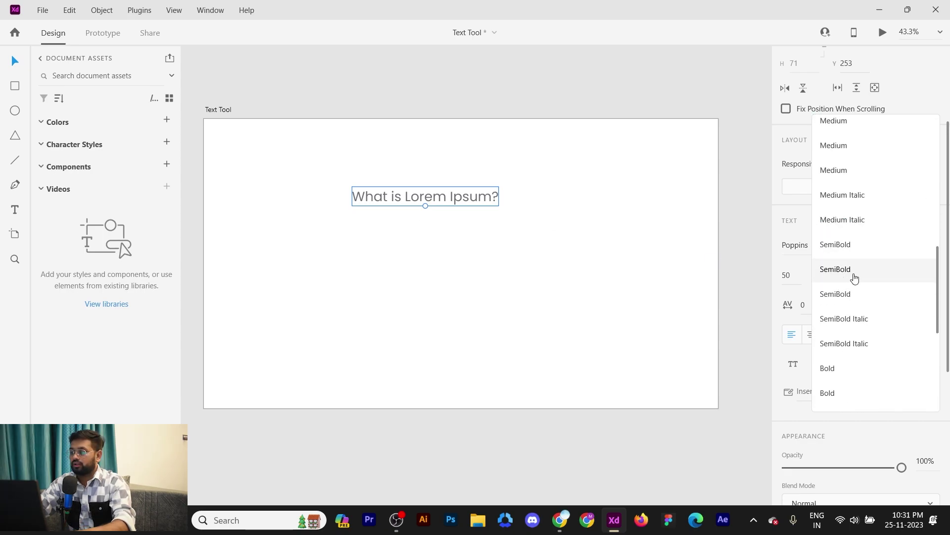
scroll(827, 292, down, 3)
click(832, 306)
click(394, 204)
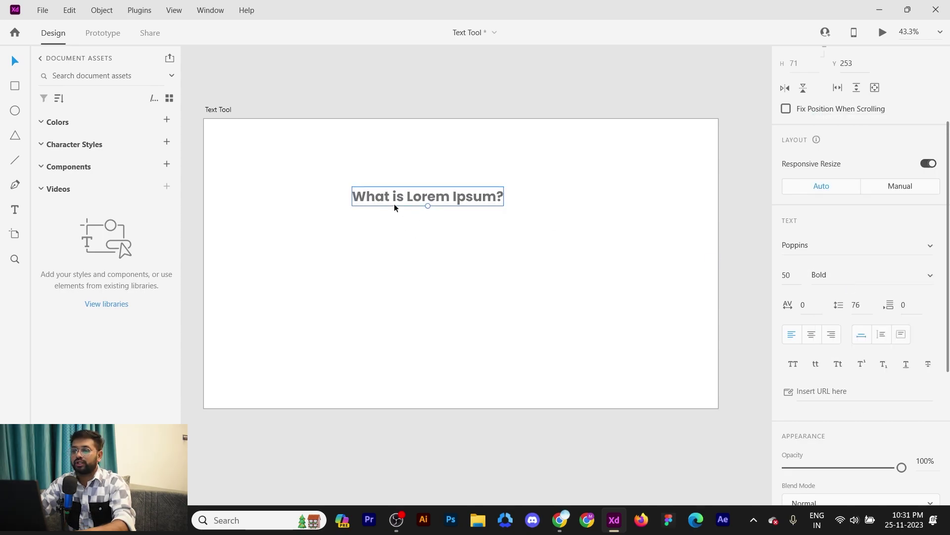
Step: Set the heading's font size to 70 and move it slightly down and left, to about Y 271
click(791, 275)
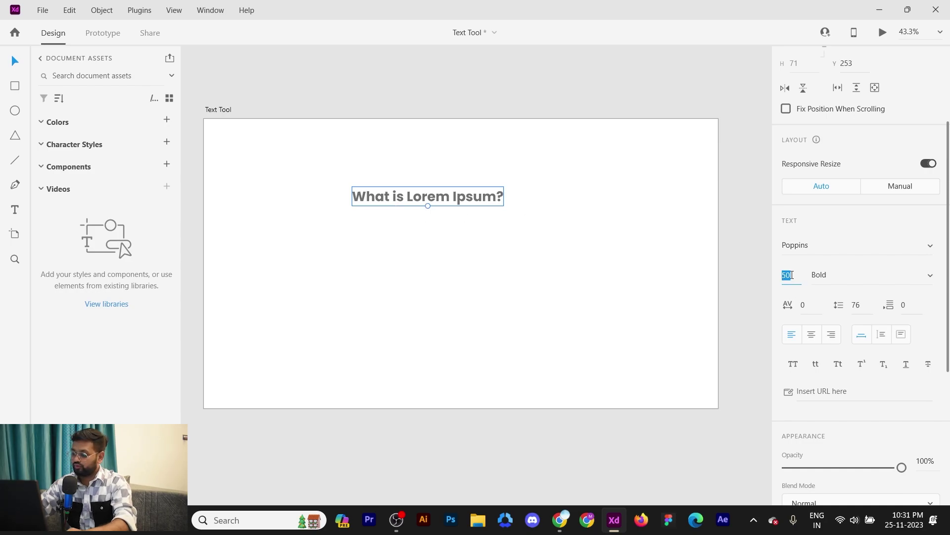
text(70)
key(Return)
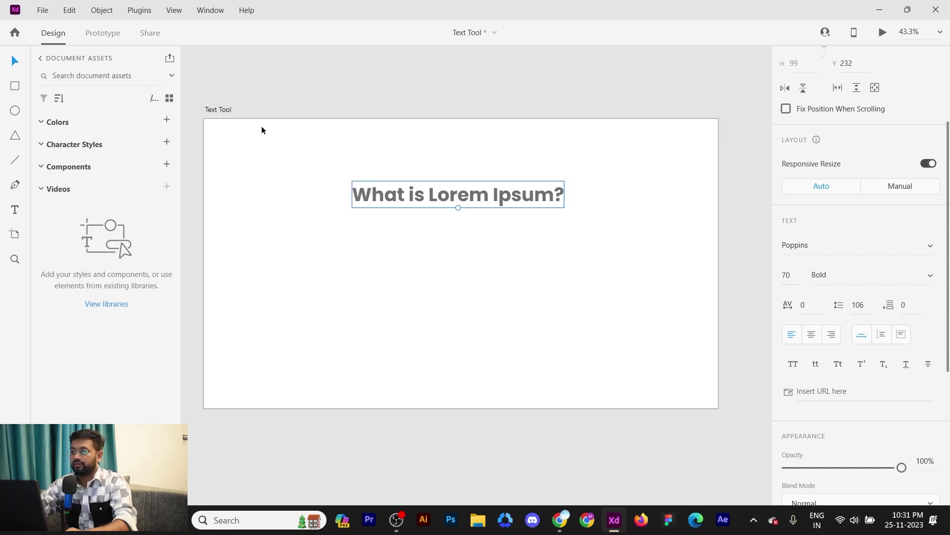
drag(483, 195, 462, 207)
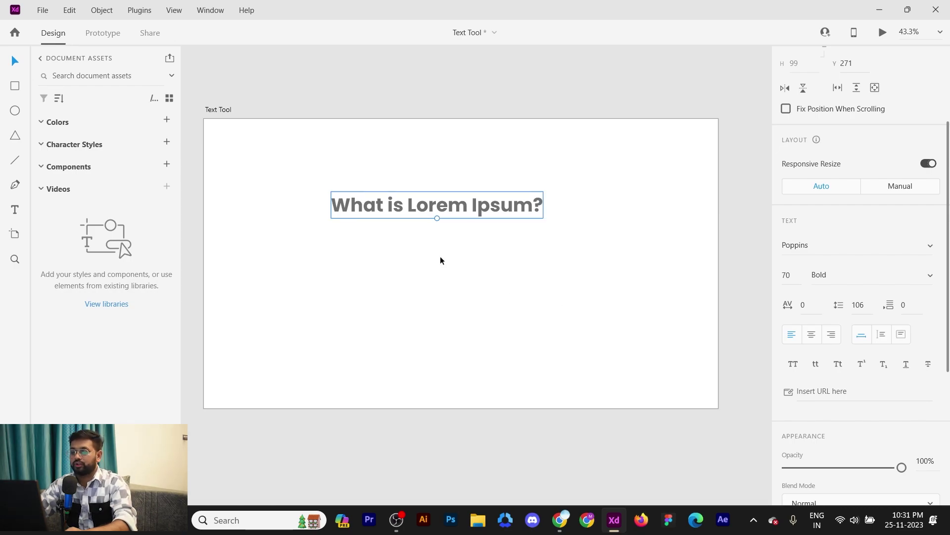
Step: Switch to the lipsum.com page, copy the paragraph under "What is Lorem Ipsum?", and return to Adobe XD
click(560, 519)
scroll(535, 347, down, 3)
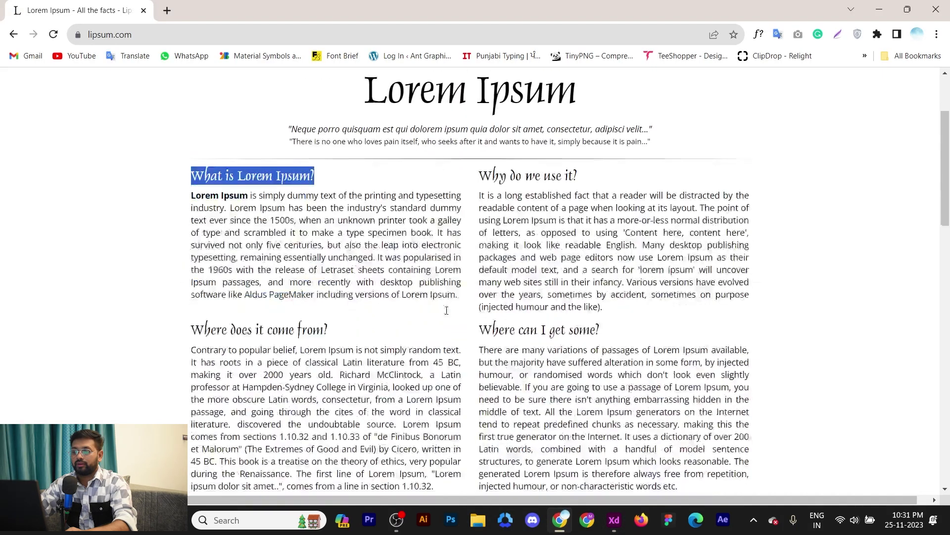
click(614, 520)
key(alt+Tab)
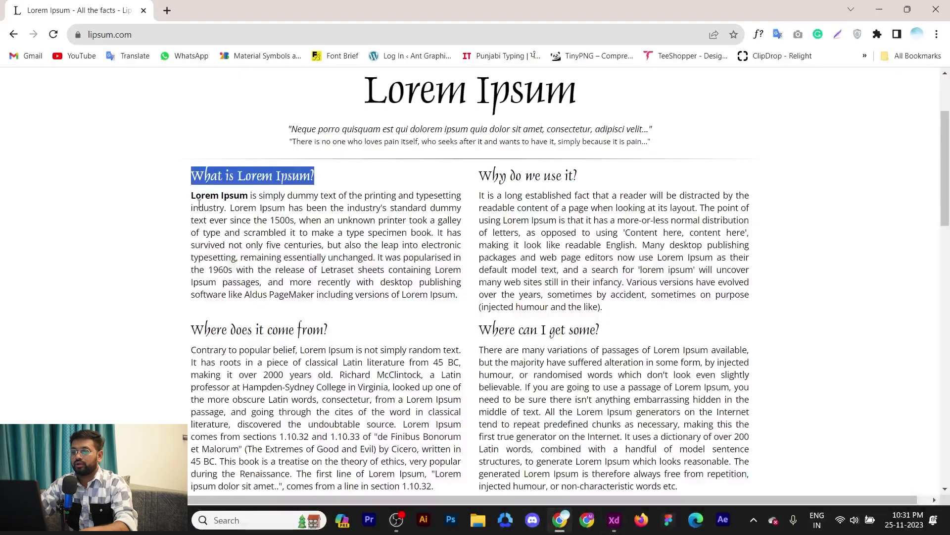
drag(191, 195, 453, 296)
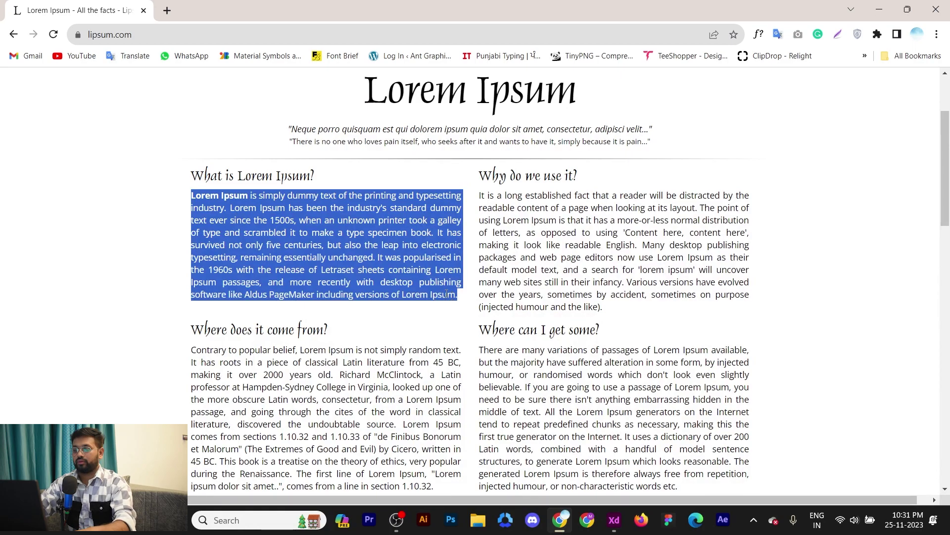
key(alt+Tab)
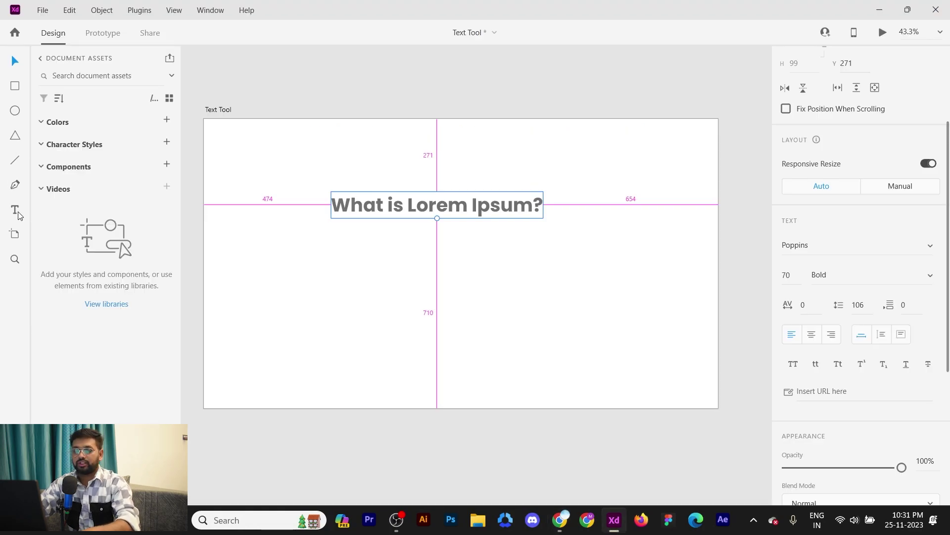
Step: Draw an area text box about 792 wide and 329 high beneath the heading and paste the copied paragraph into it
click(16, 212)
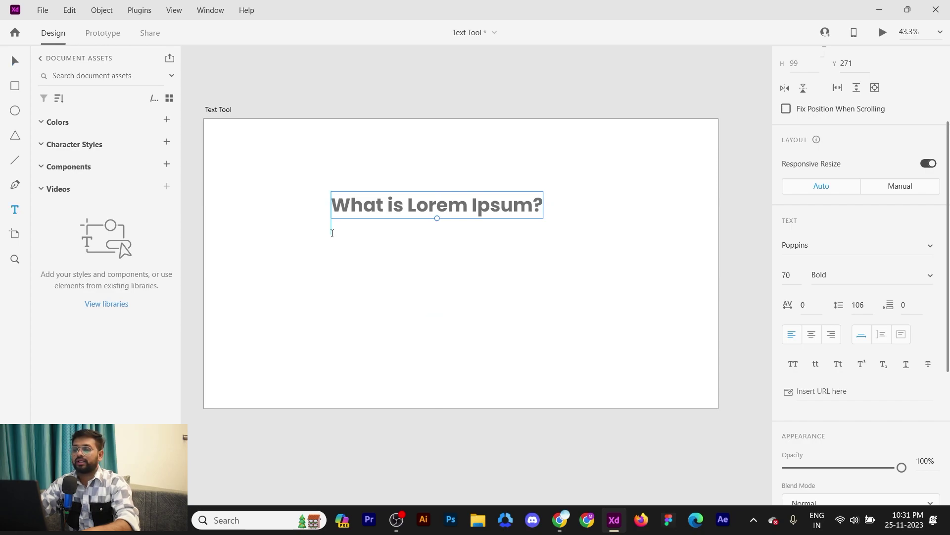
drag(332, 233, 474, 320)
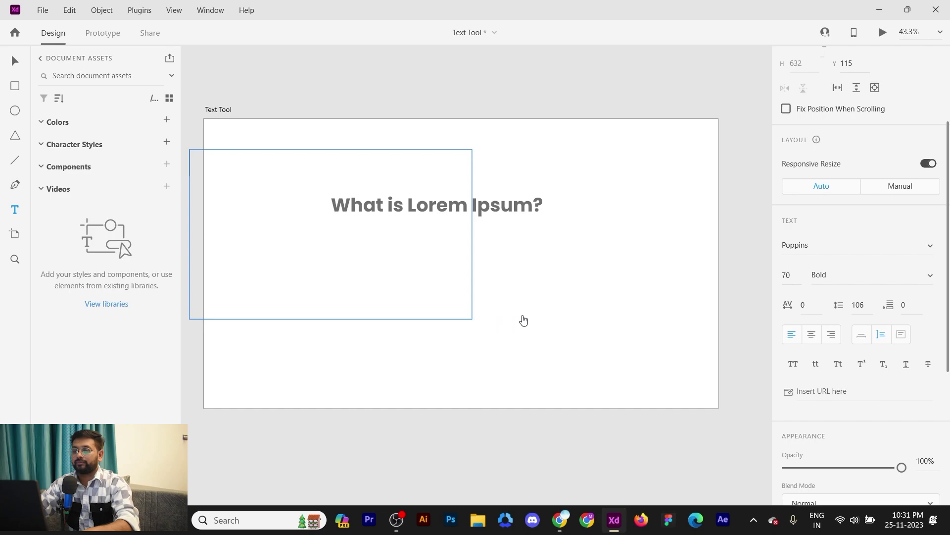
key(ctrl+z)
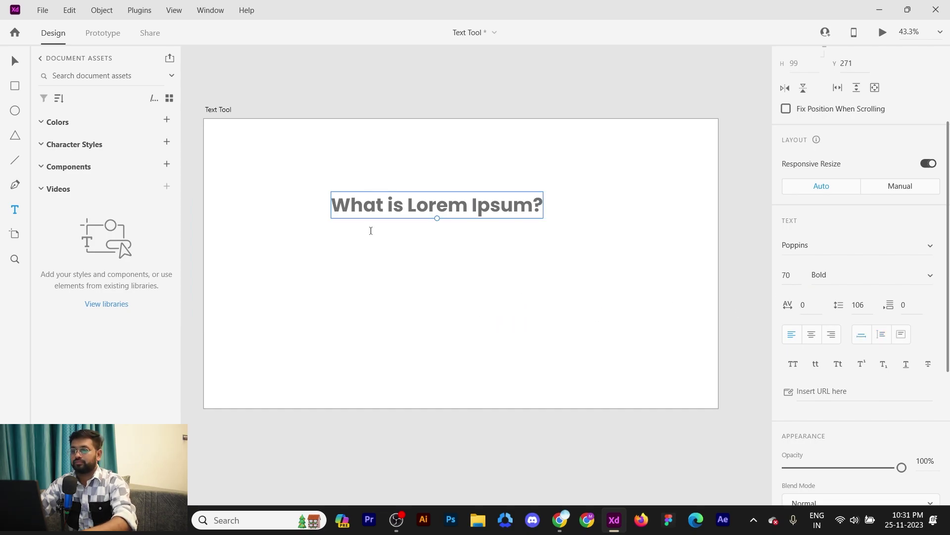
drag(331, 233, 543, 322)
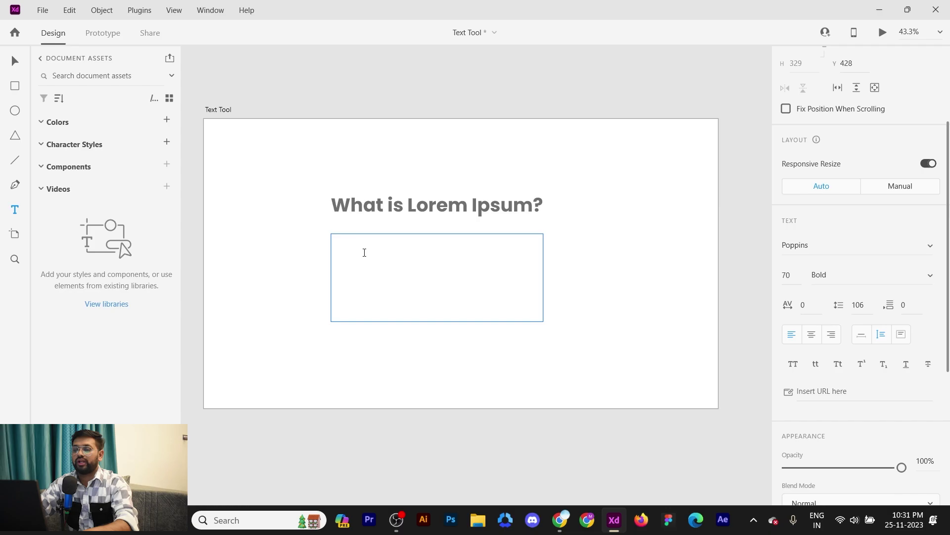
key(ctrl+v)
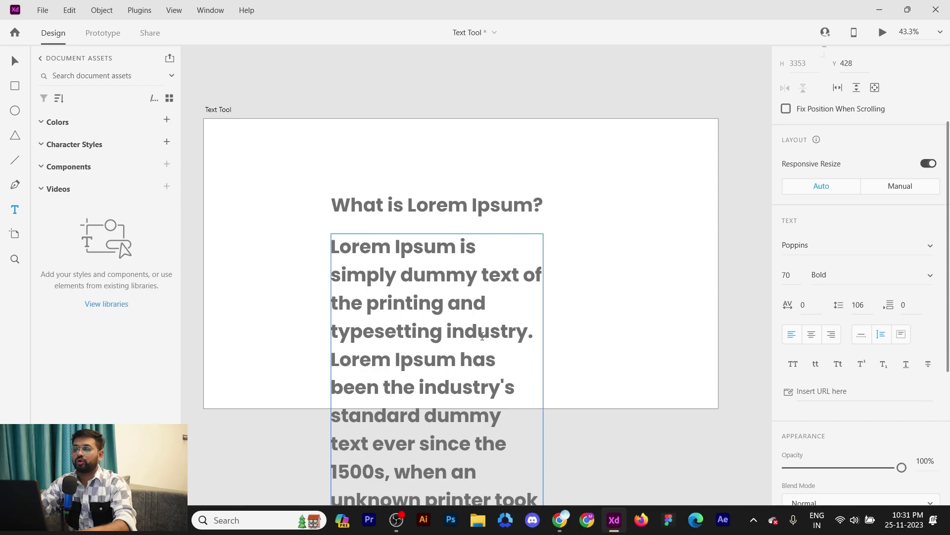
Step: Select all text in the pasted paragraph and set its font size to 16
click(15, 60)
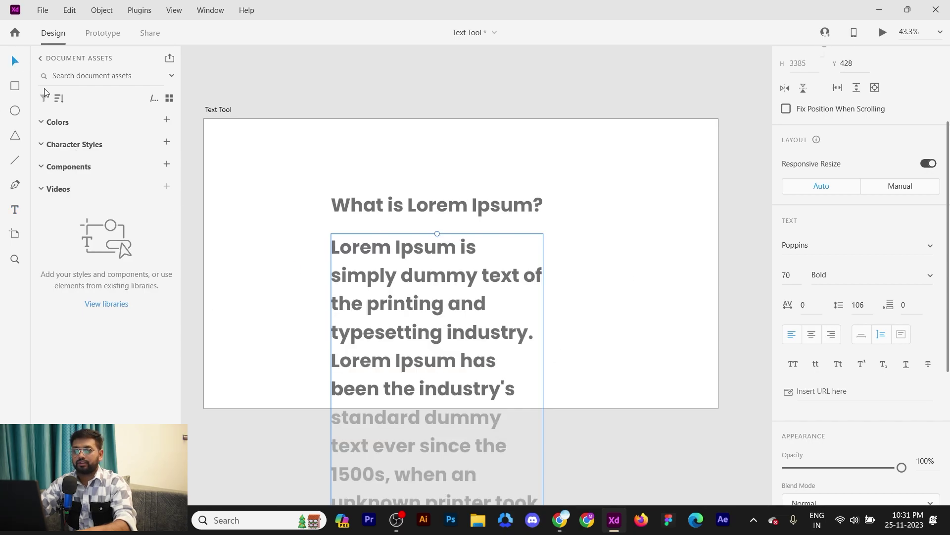
double_click(469, 278)
key(Delete)
key(ctrl+z)
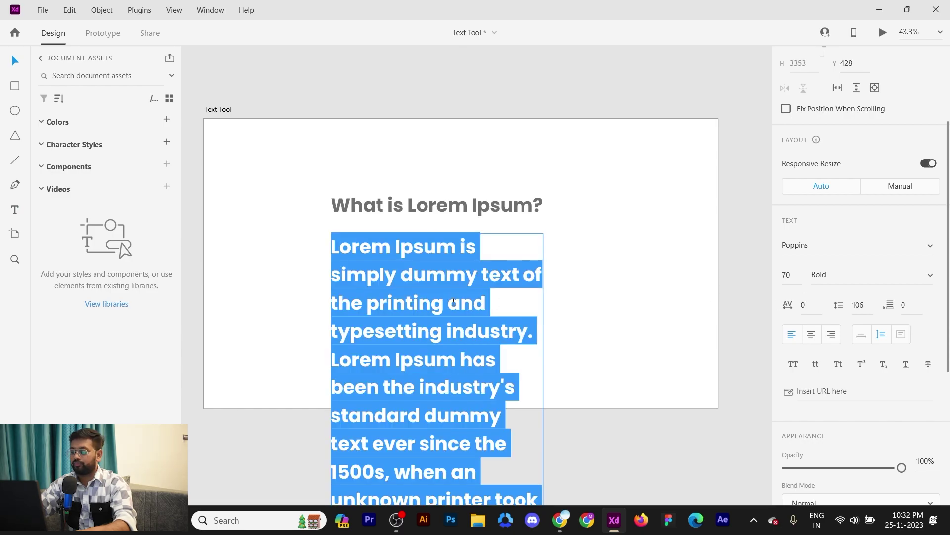
click(395, 294)
key(ctrl+a)
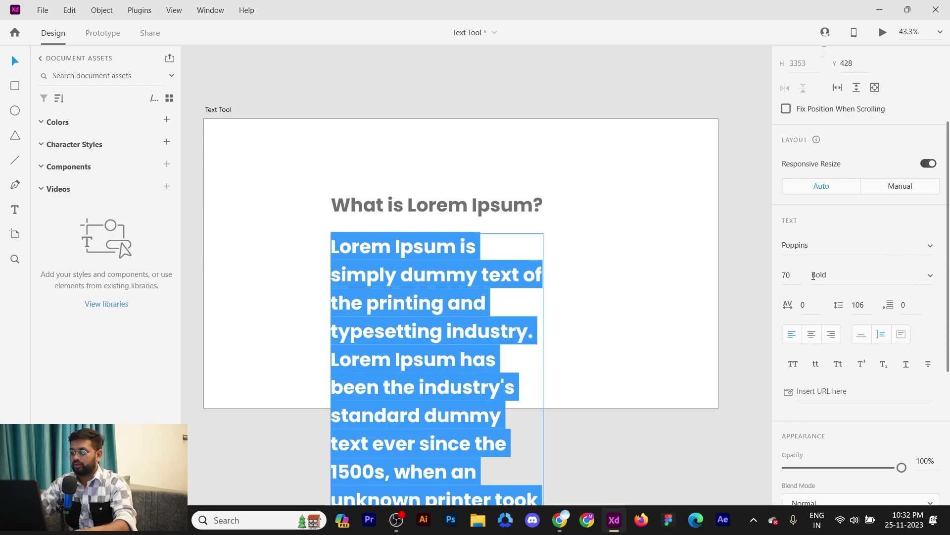
scroll(812, 274, down, 2)
click(790, 211)
text(16)
key(Return)
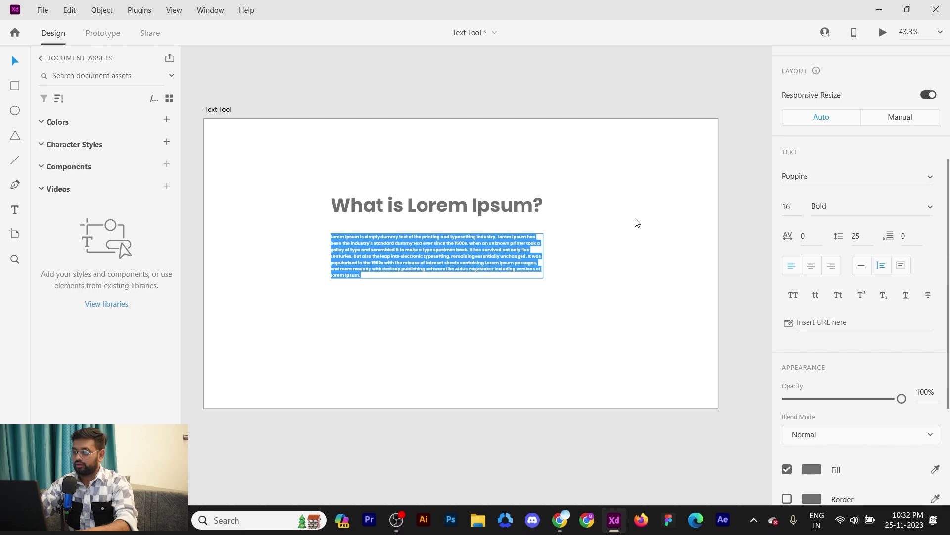
Step: Set the paragraph's Poppins font weight to Regular and deselect it
key(Escape)
click(929, 207)
scroll(870, 246, up, 6)
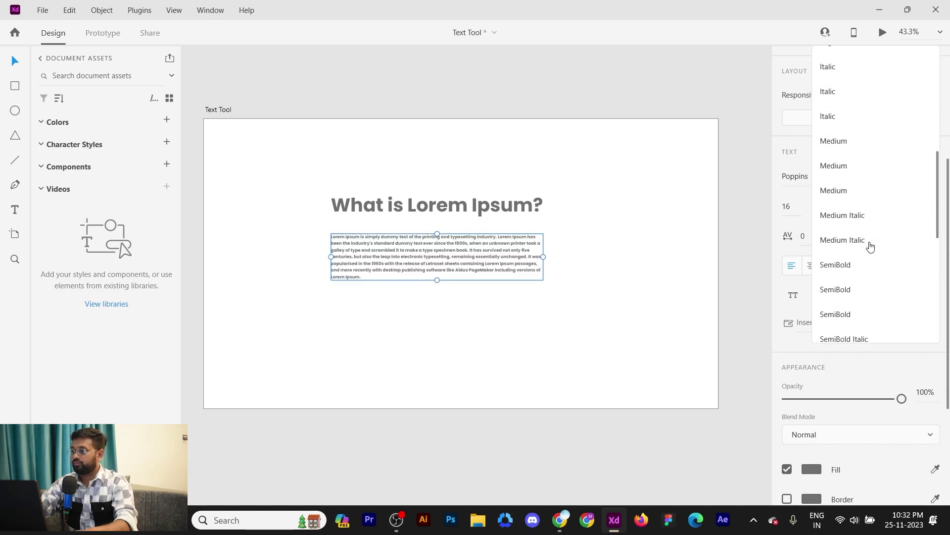
click(834, 115)
click(435, 304)
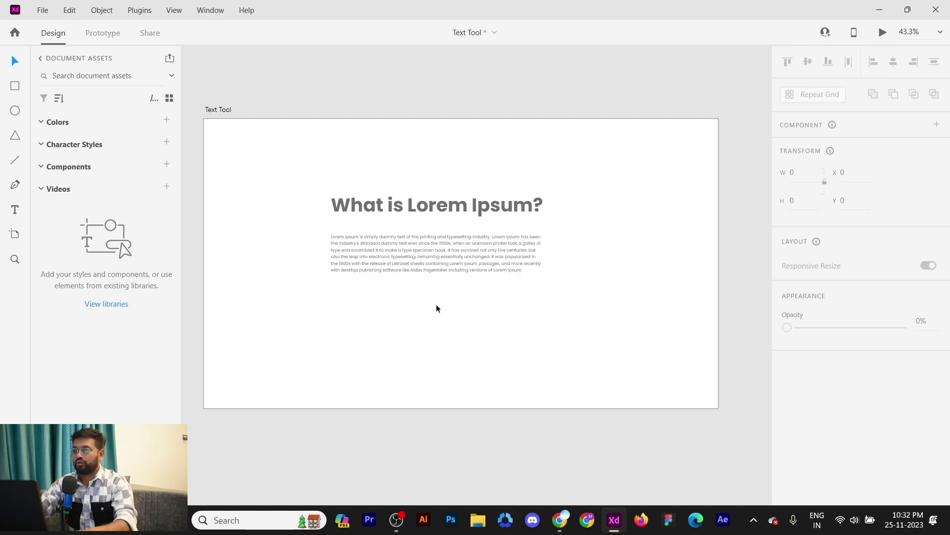
Step: Move the paragraph up closer beneath the heading, to about Y 390
mouse_move(400, 255)
mouse_down()
mouse_move(400, 243)
mouse_move(400, 253)
mouse_up()
click(601, 266)
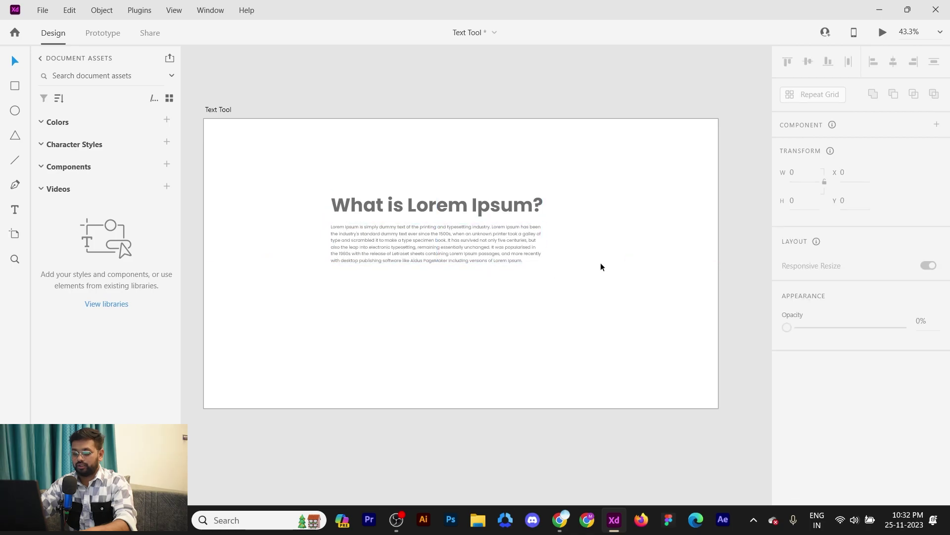
scroll(465, 232, up, 5)
drag(437, 256, 437, 255)
click(469, 366)
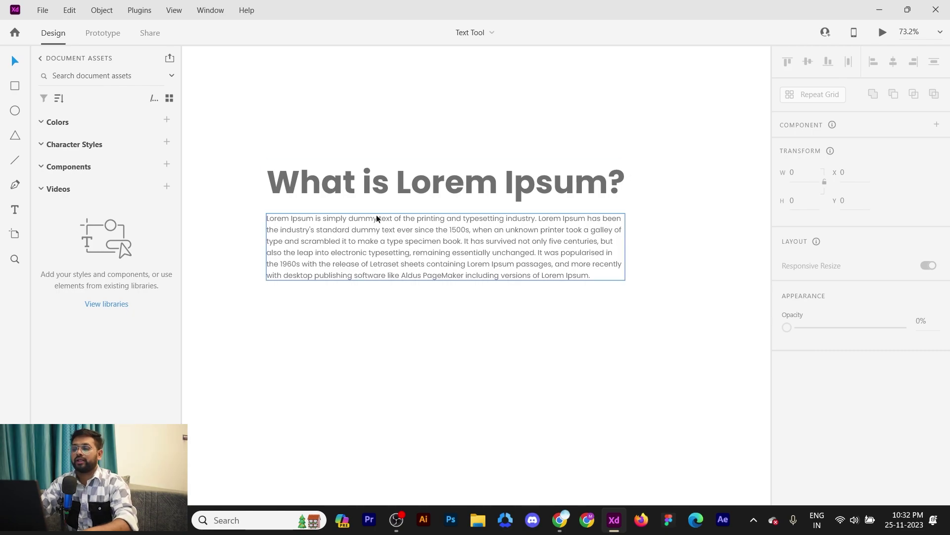
Step: Select the paragraph beneath the heading and set its font size to 18
click(423, 257)
scroll(842, 344, down, 2)
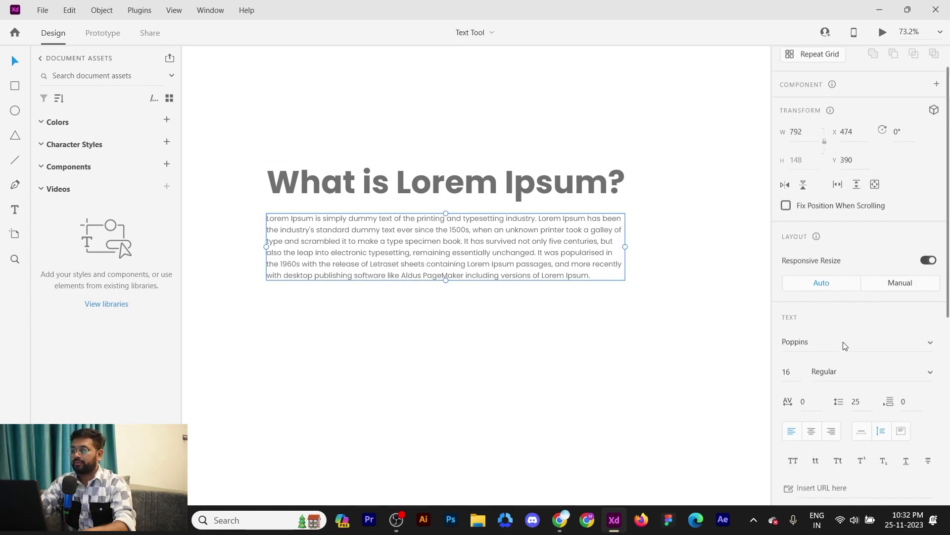
click(797, 342)
text(18)
key(Return)
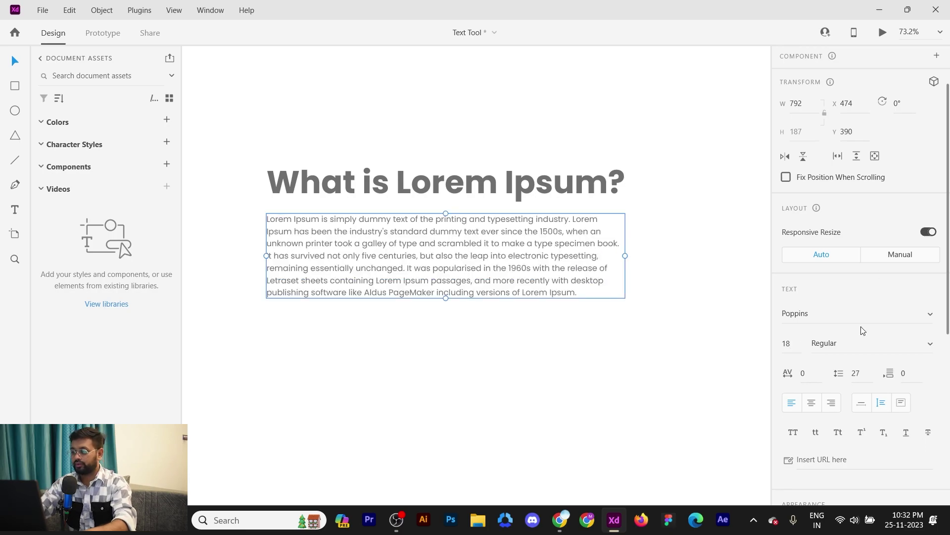
Step: Try character spacing values of 10, 50 and 100 on the paragraph
scroll(842, 329, down, 2)
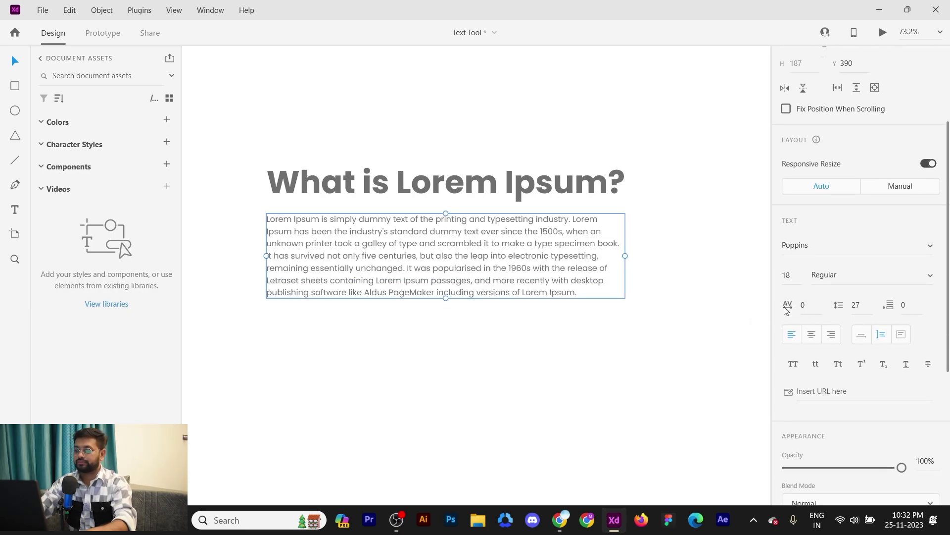
click(810, 306)
text(10)
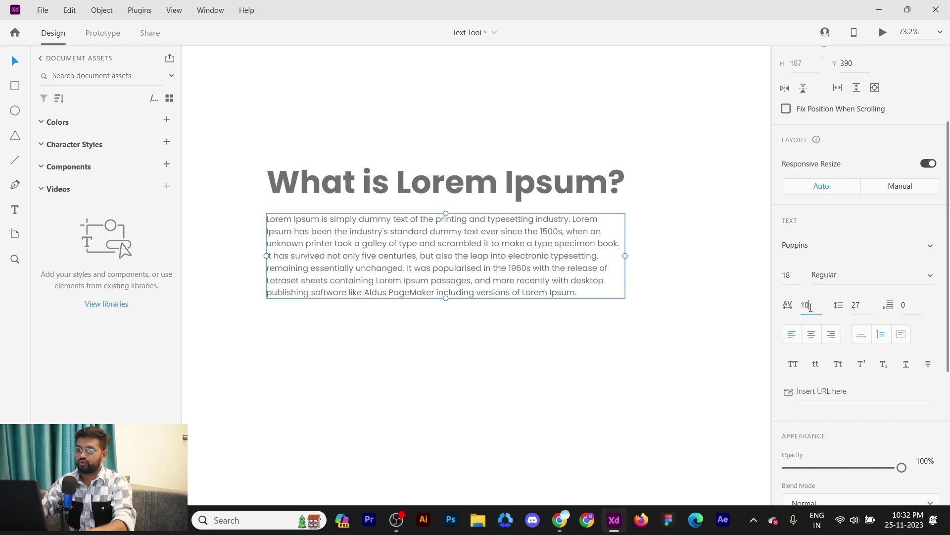
key(Return)
text(50)
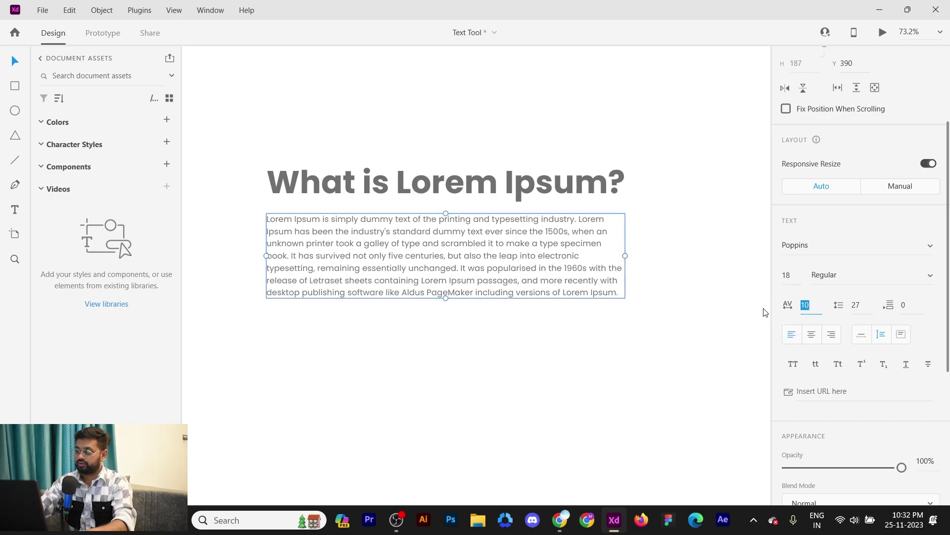
key(Return)
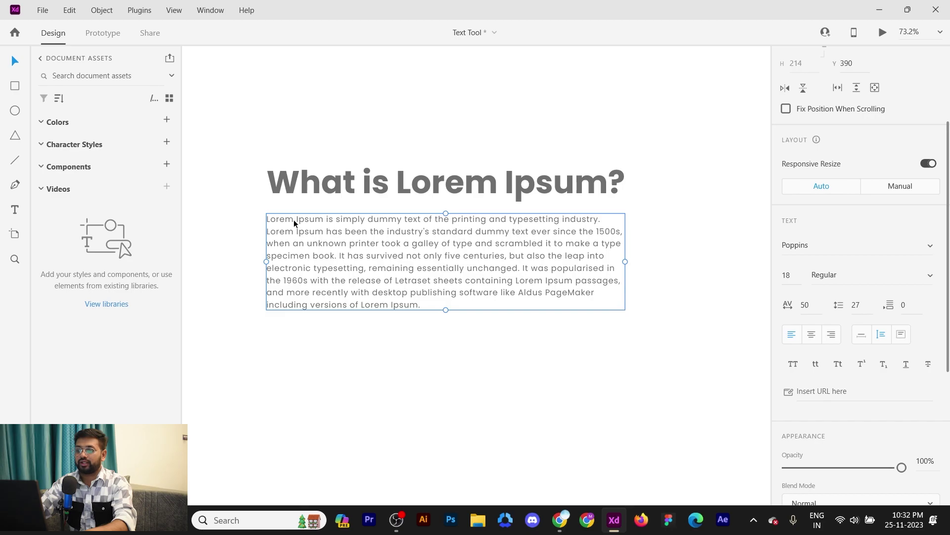
click(818, 305)
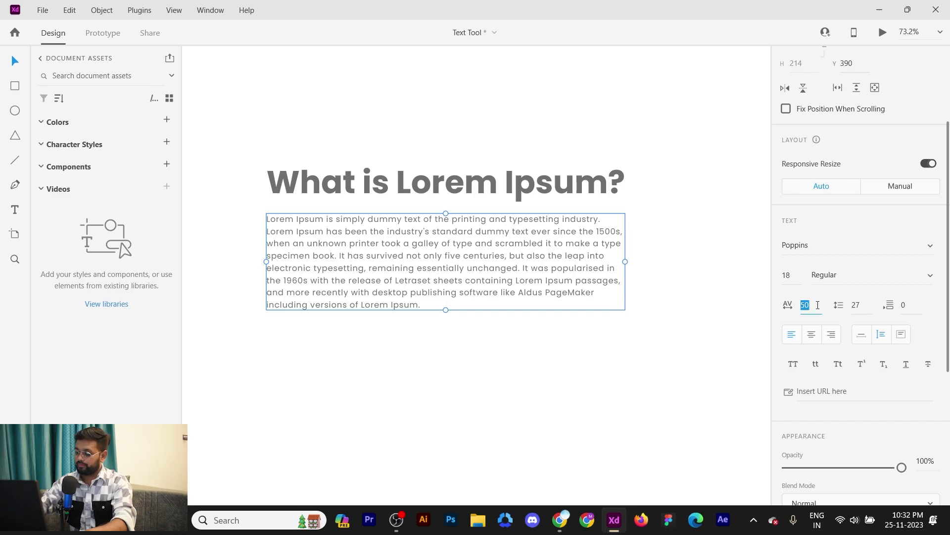
text(100)
key(Return)
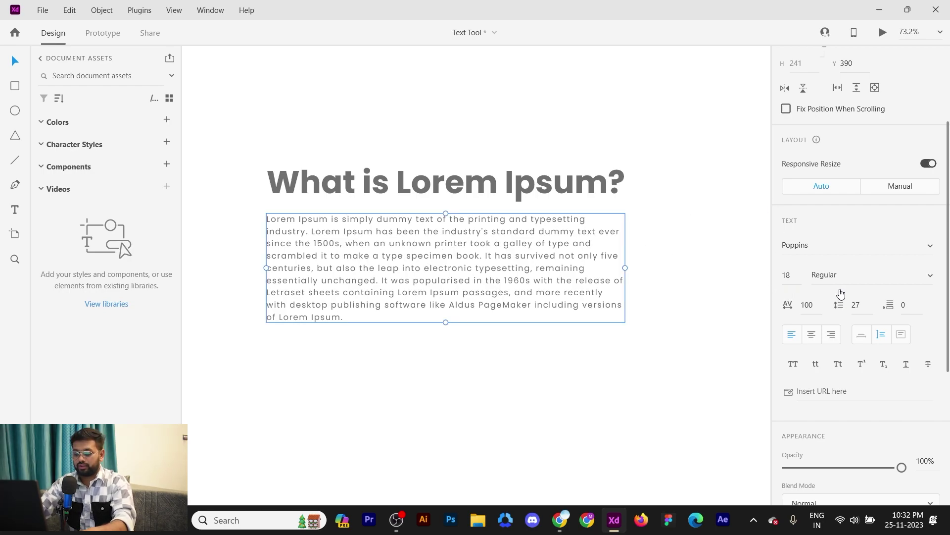
Step: Undo the last character spacing changes and reset the paragraph's character spacing to 0
key(ctrl+z)
key(ctrl+z)
click(805, 305)
text(0)
key(Return)
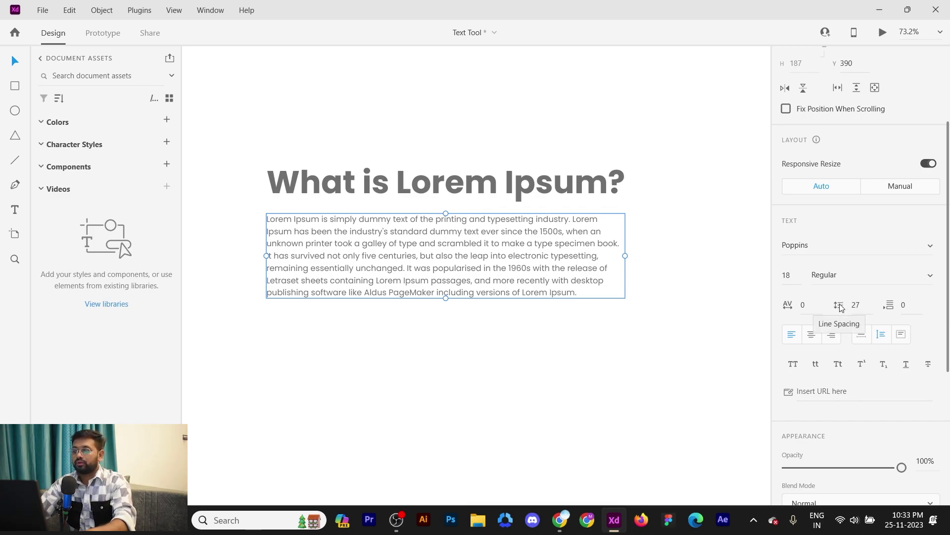
Step: Set the paragraph's line spacing to 28
click(867, 305)
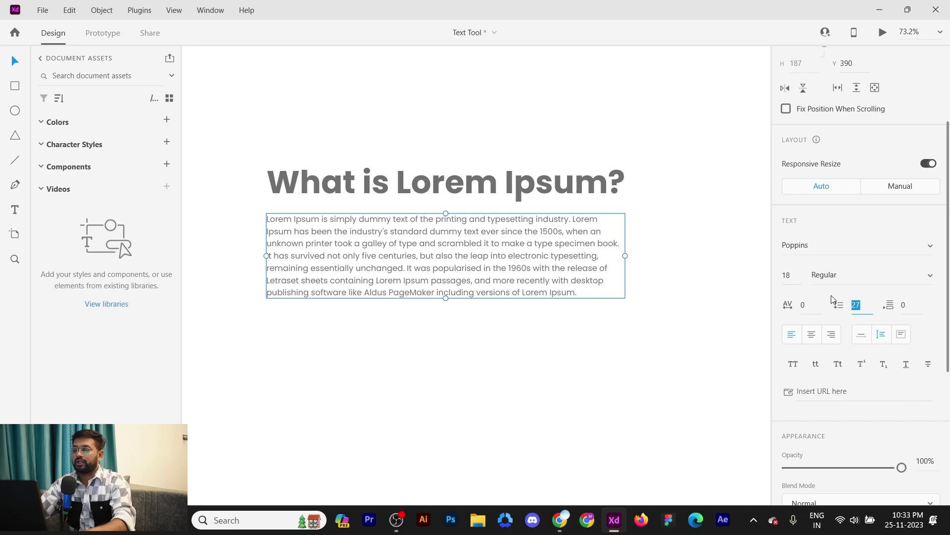
key(Return)
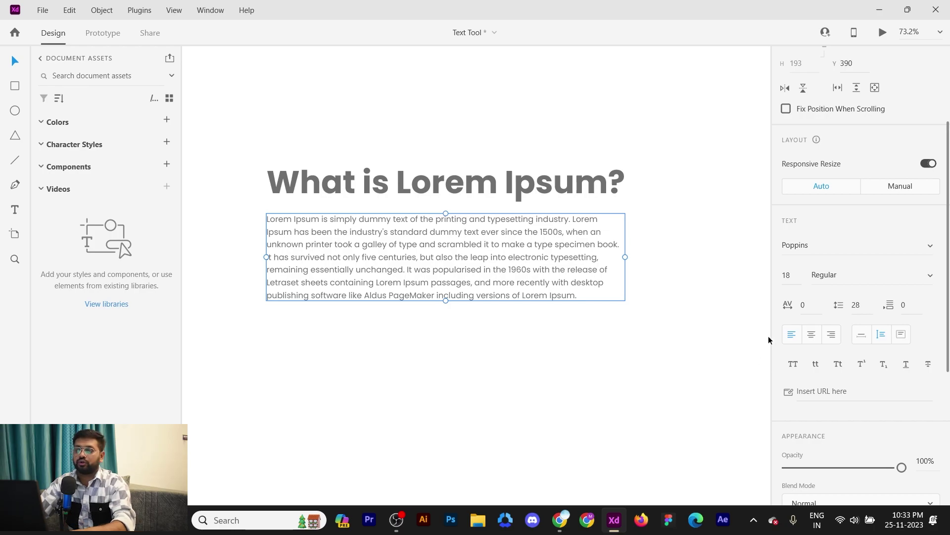
Step: Try tighter and looser line spacing on the paragraph by lowering the value and raising it to 54
click(864, 305)
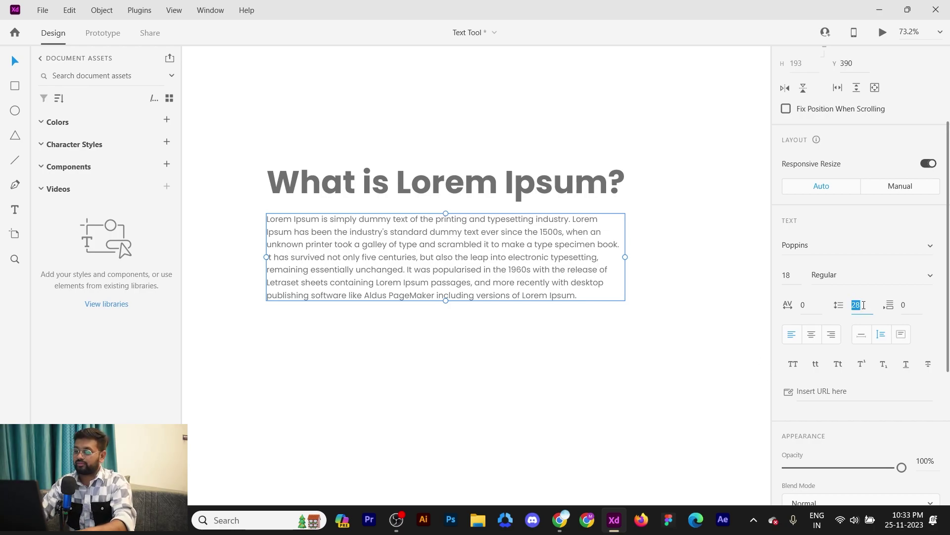
key(Down)
key(Down)
key(Down)
key(Down)
key(Down)
key(Down)
key(Down)
key(Down)
key(Down)
key(Down)
key(Down)
key(Up)
key(Up)
key(Up)
key(Up)
key(Up)
key(Up)
key(Up)
key(Up)
key(Up)
key(Up)
key(Up)
key(Up)
key(Up)
key(Up)
key(Up)
key(Up)
key(Up)
key(Up)
key(Up)
key(Up)
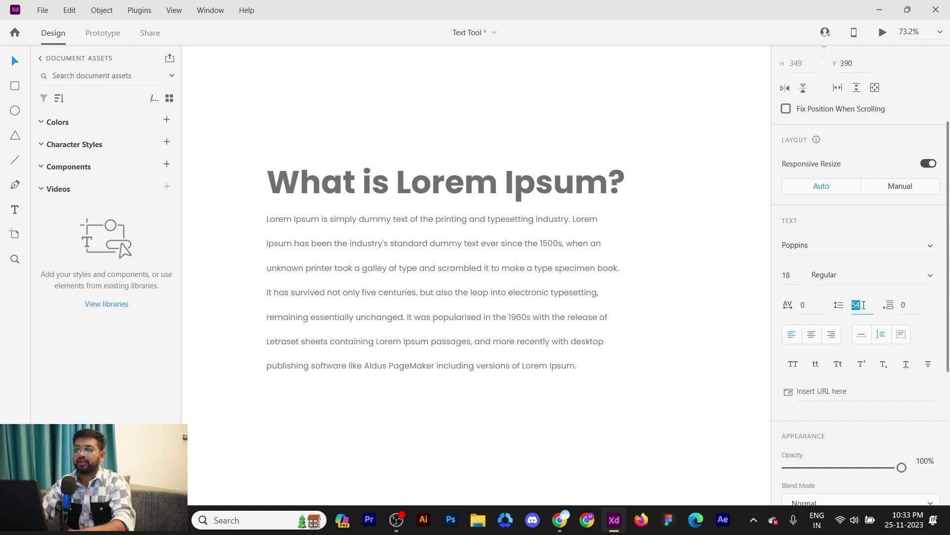
Step: Restore the paragraph's line spacing to 28 and deselect the text
text(28)
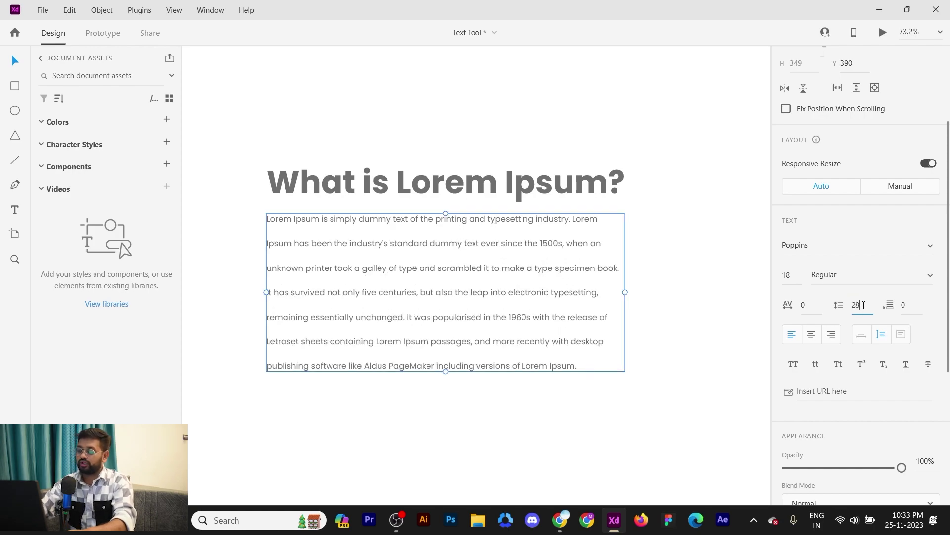
key(Return)
click(664, 336)
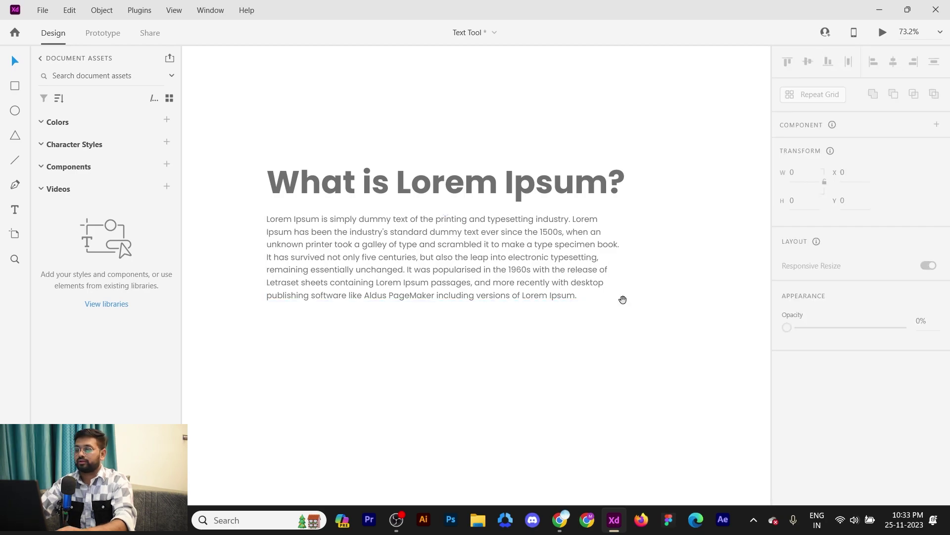
Step: Select the paragraph again and set its paragraph spacing to 20
drag(622, 299, 595, 276)
drag(525, 269, 543, 294)
click(544, 290)
scroll(917, 331, down, 1)
scroll(919, 334, down, 6)
scroll(839, 237, up, 2)
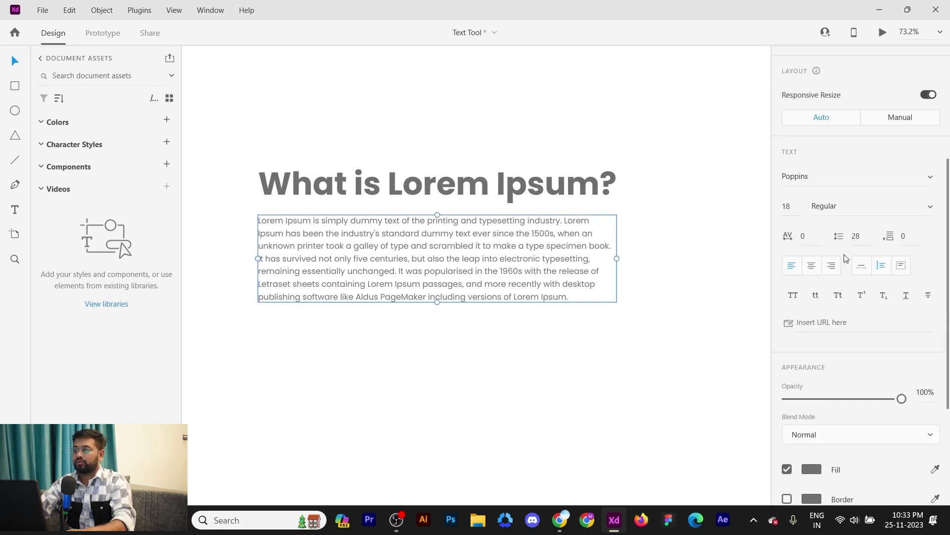
click(921, 235)
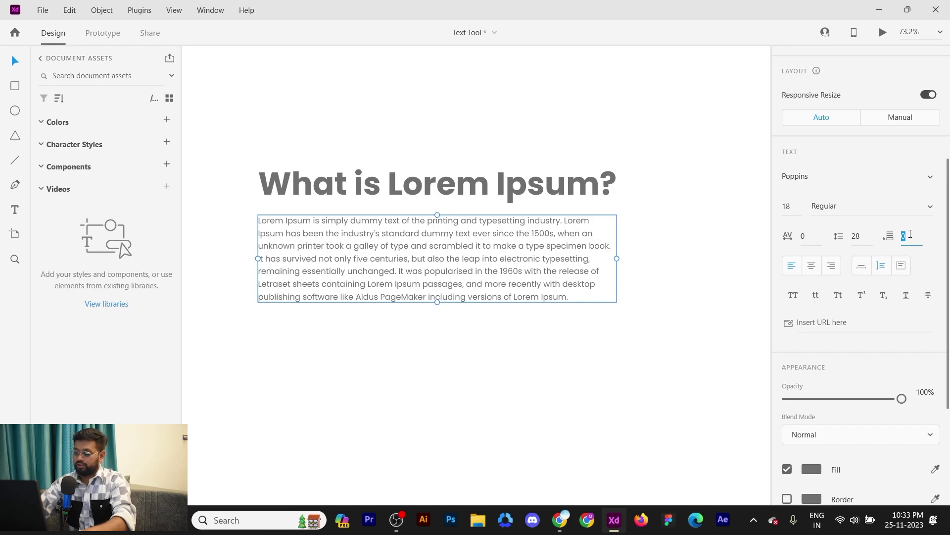
text(20)
key(Return)
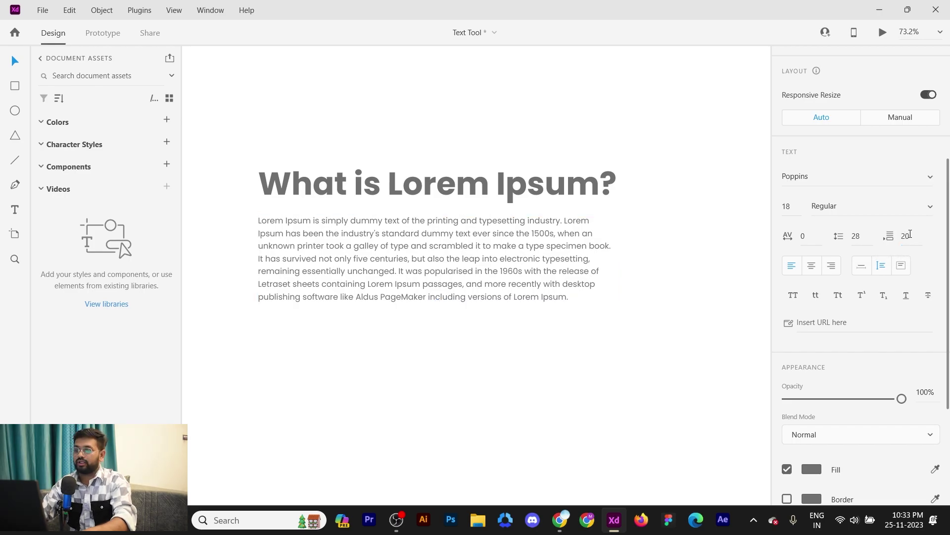
Step: Select all of the paragraph text and raise its paragraph spacing to 90
double_click(391, 286)
click(906, 237)
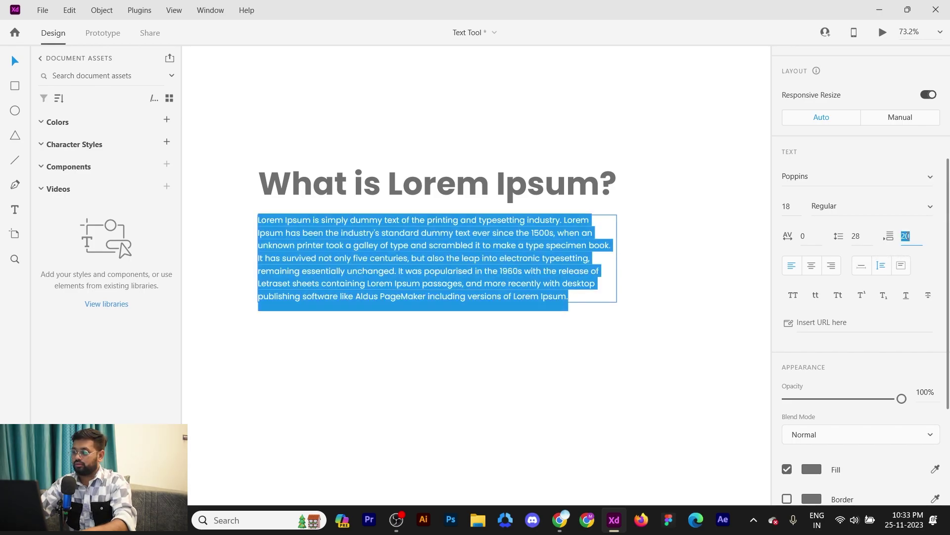
key(shift+Up)
key(shift+Up)
key(shift+Up)
key(shift+Up)
key(shift+Up)
key(shift+Up)
key(shift+Up)
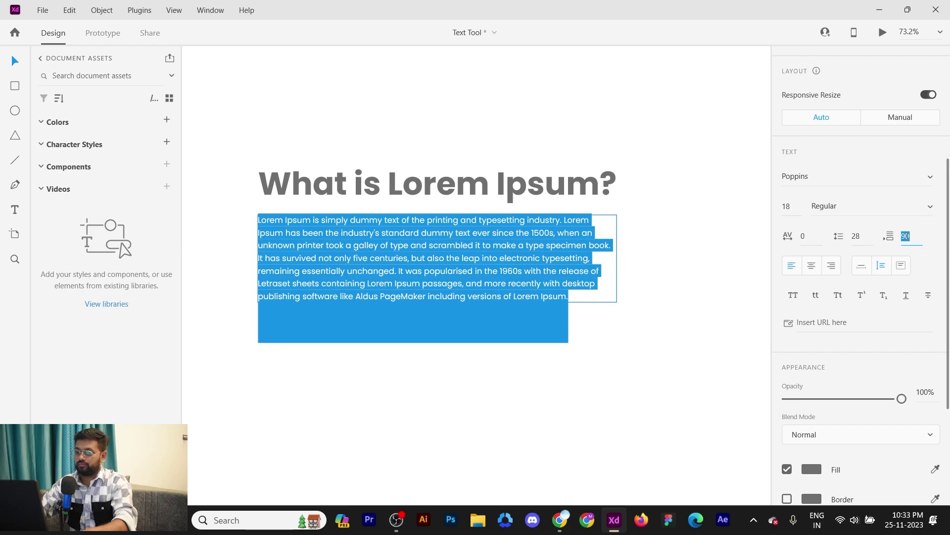
Step: Start a new paragraph below the existing one with the filler text "djkjhfdhfkgfjfghfg" and erase that filler
click(582, 297)
key(Return)
text(djkjhfdhfkgfjfghfg)
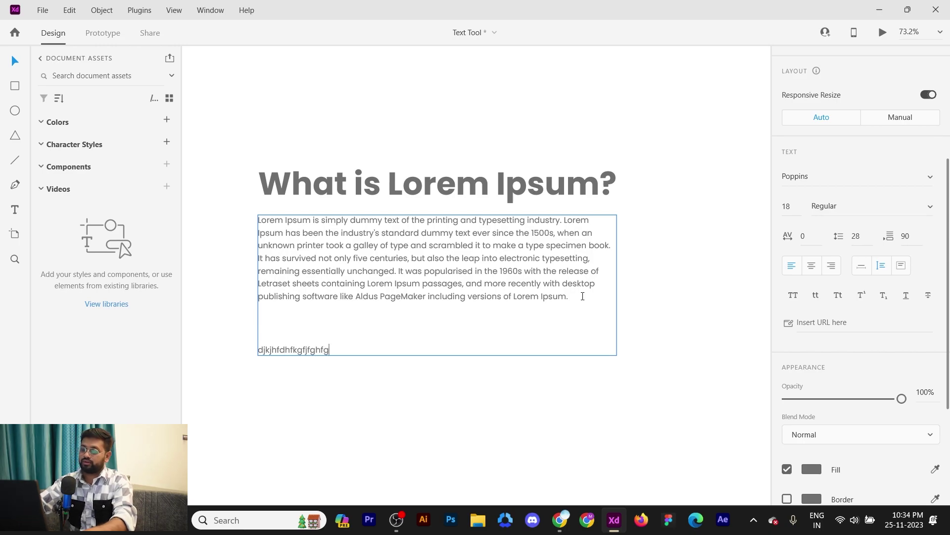
key(BackSpace)
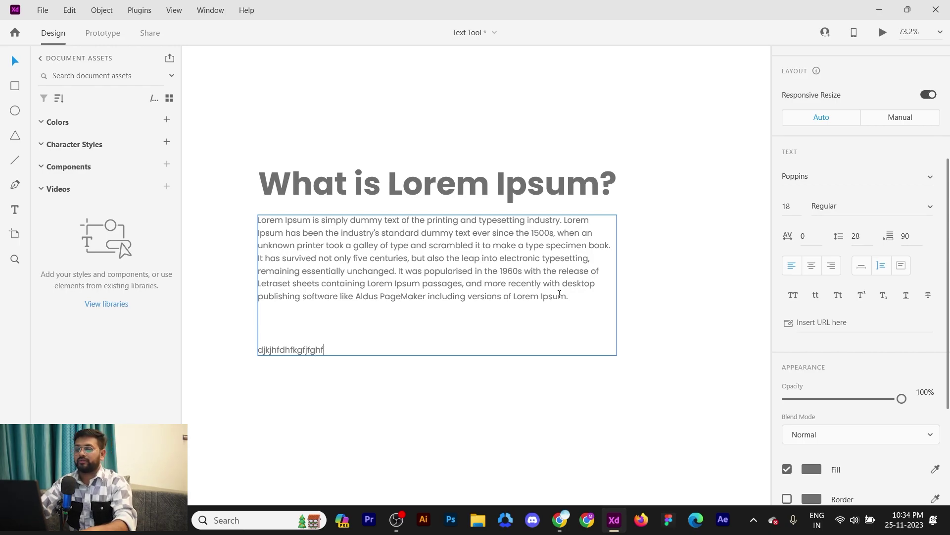
drag(324, 350, 244, 345)
key(BackSpace)
Step: Switch to lipsum.com in the browser, copy the "Why do we use it?" paragraph and paste it as a second paragraph in Adobe XD
key(alt+Tab)
triple_click(519, 207)
key(ctrl+c)
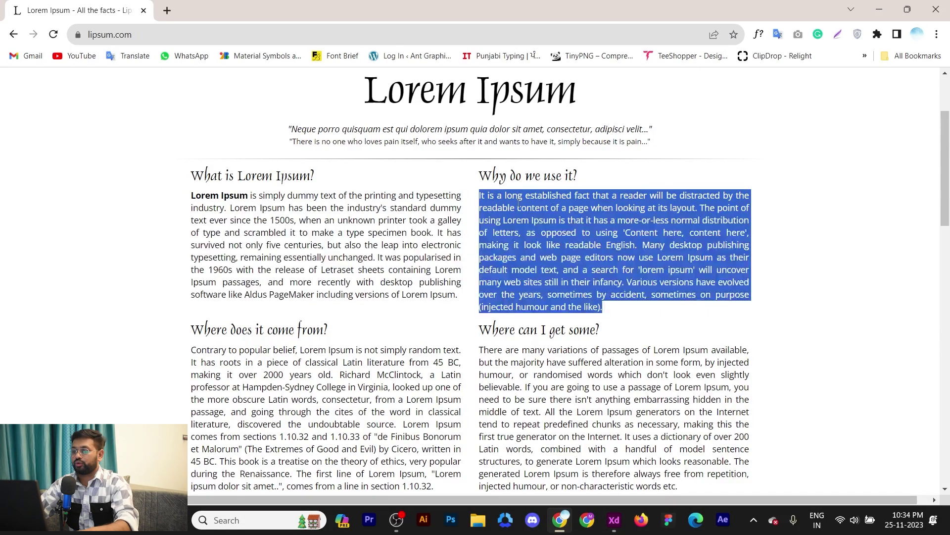
key(alt+Tab)
key(ctrl+v)
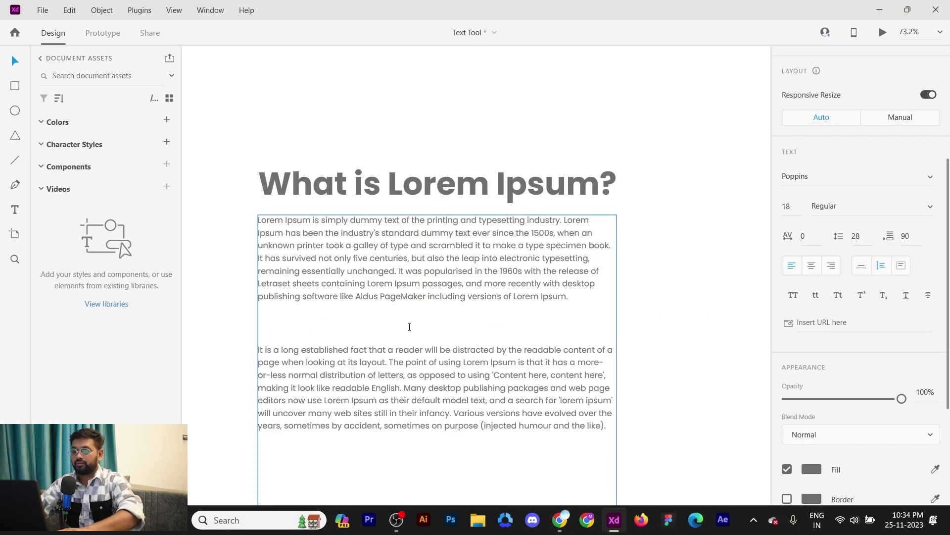
key(Escape)
Step: Extend the Text Tool artboard downward to a height of about 1497
scroll(613, 263, down, 5)
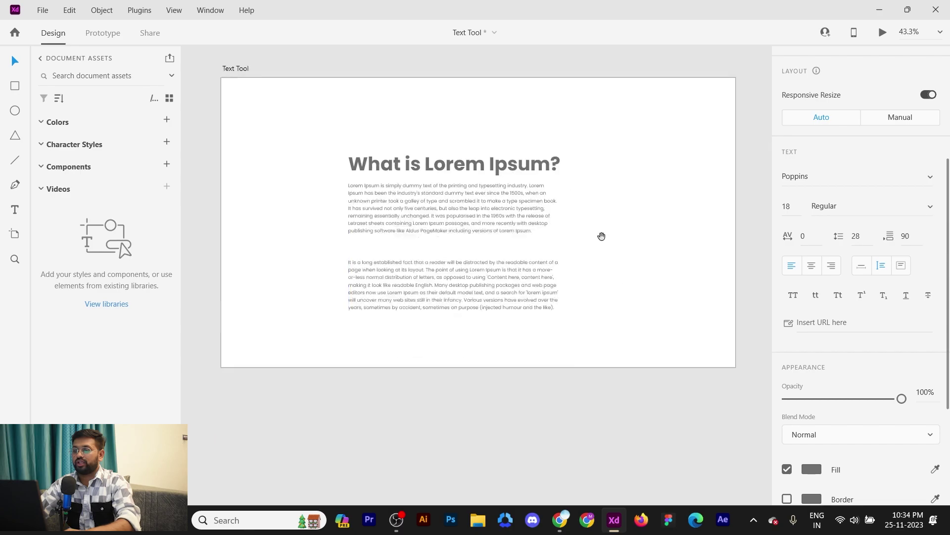
click(245, 70)
drag(479, 369, 478, 479)
Step: Copy the "Where can I get some?" paragraph from lipsum.com in the browser and paste it at the end of the text in Adobe XD
double_click(468, 293)
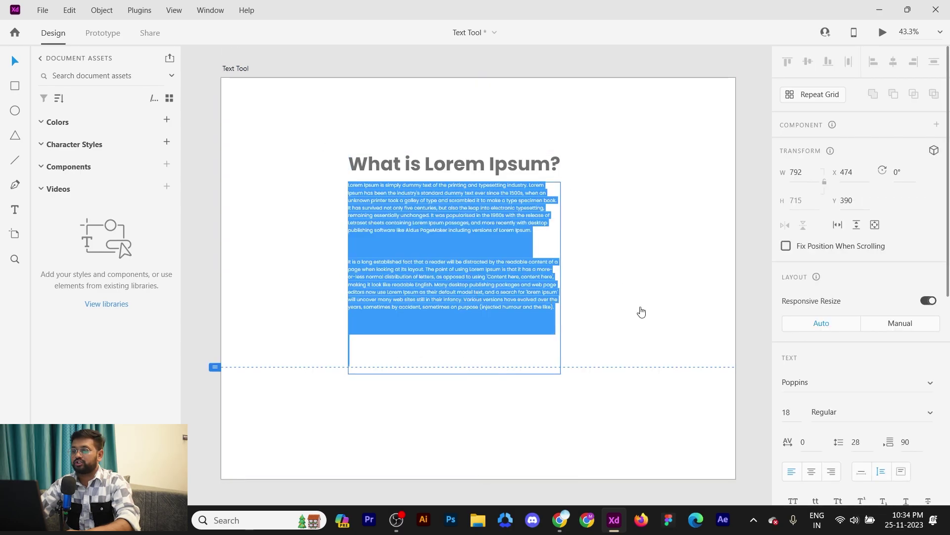
key(alt+Tab)
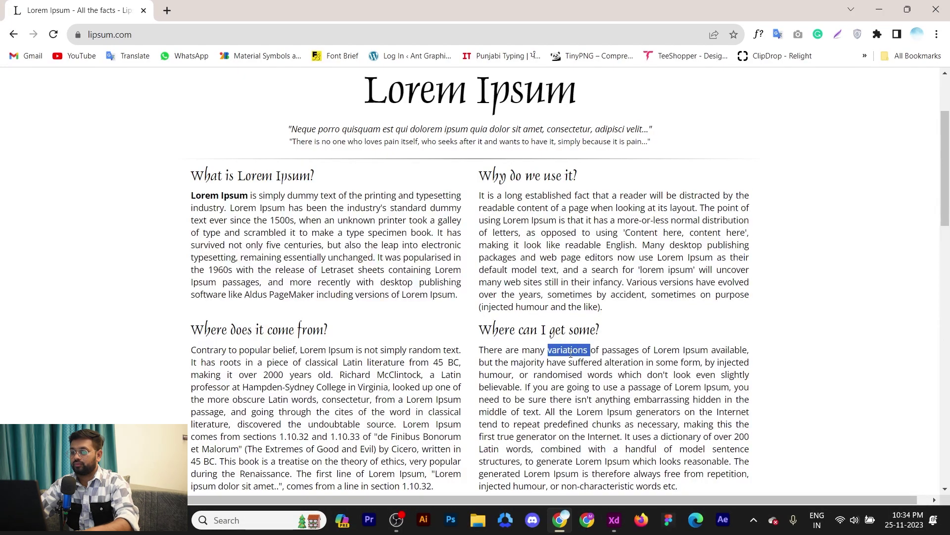
triple_click(570, 353)
key(ctrl+c)
key(alt+Tab)
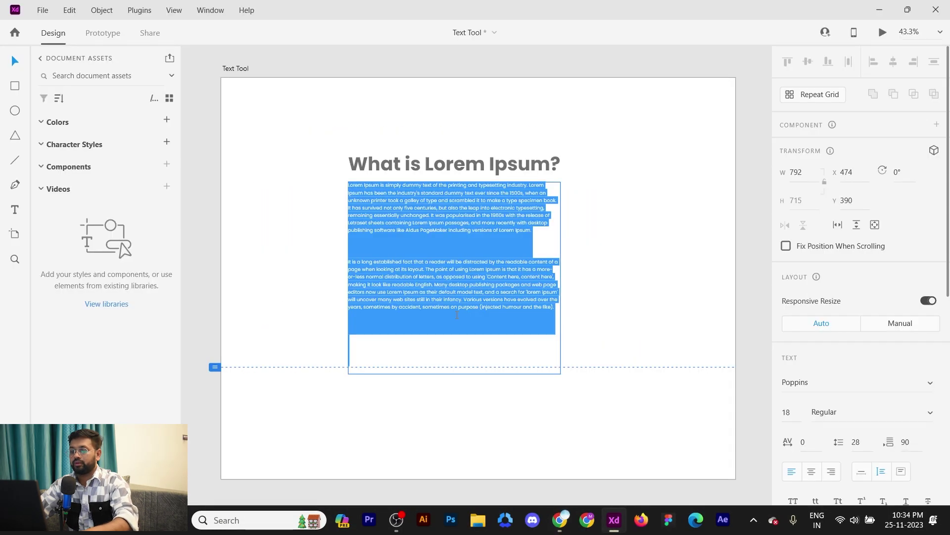
key(Right)
key(ctrl+v)
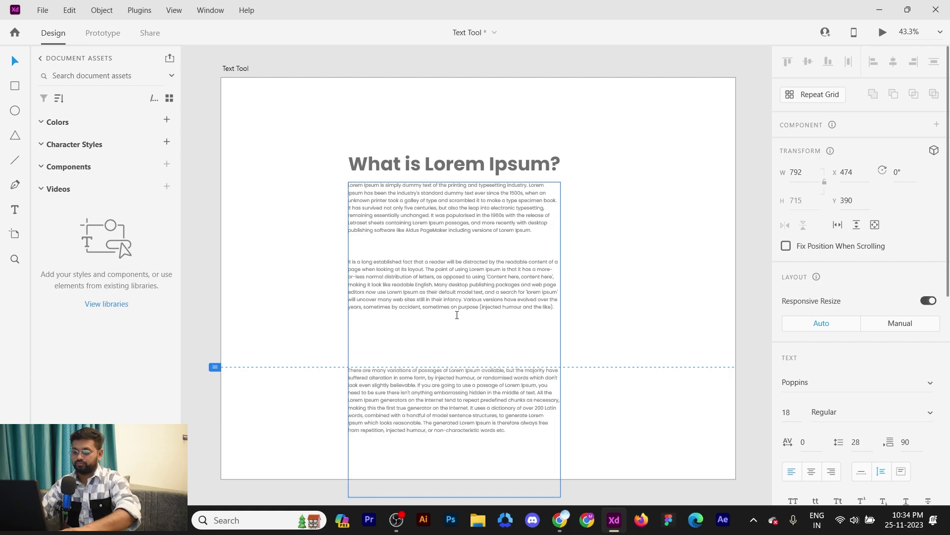
scroll(457, 315, up, 3)
key(Escape)
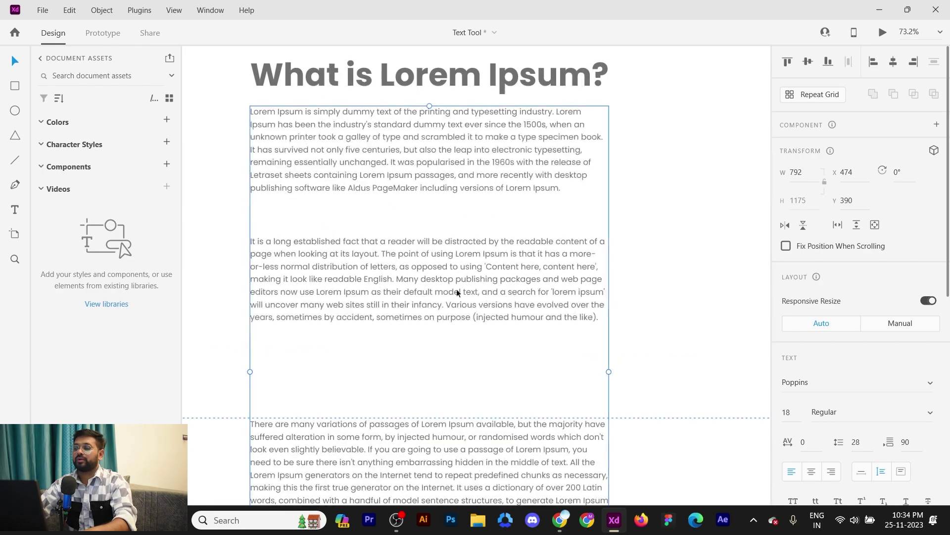
Step: Delete the two pasted paragraphs after the first Lorem Ipsum paragraph and finish editing the text
double_click(560, 189)
key(ctrl+shift+End)
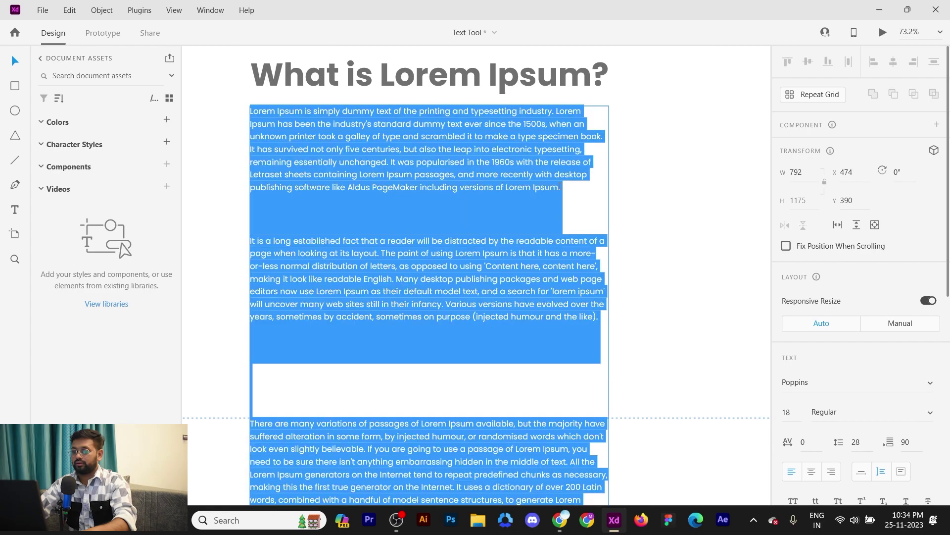
key(BackSpace)
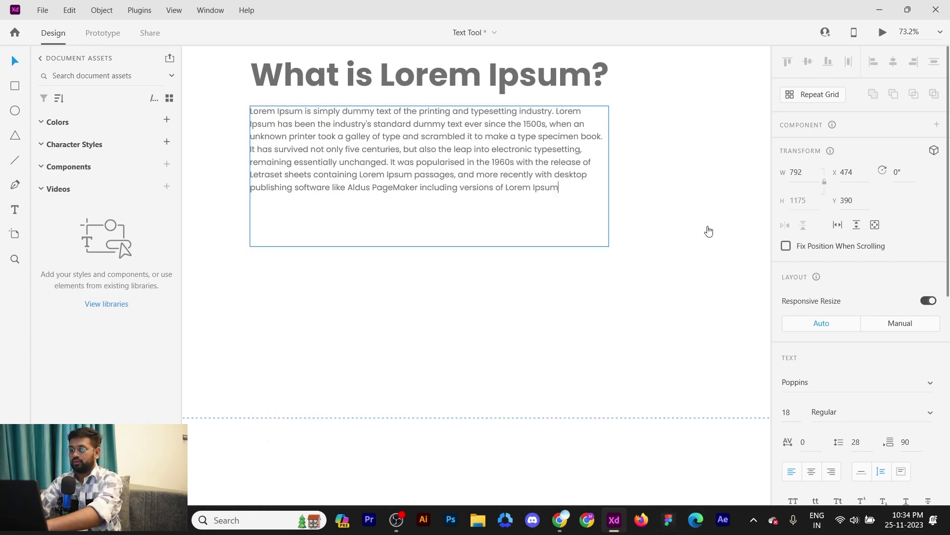
key(Escape)
Step: Set the remaining paragraph's paragraph spacing to 0
scroll(891, 429, down, 3)
click(913, 304)
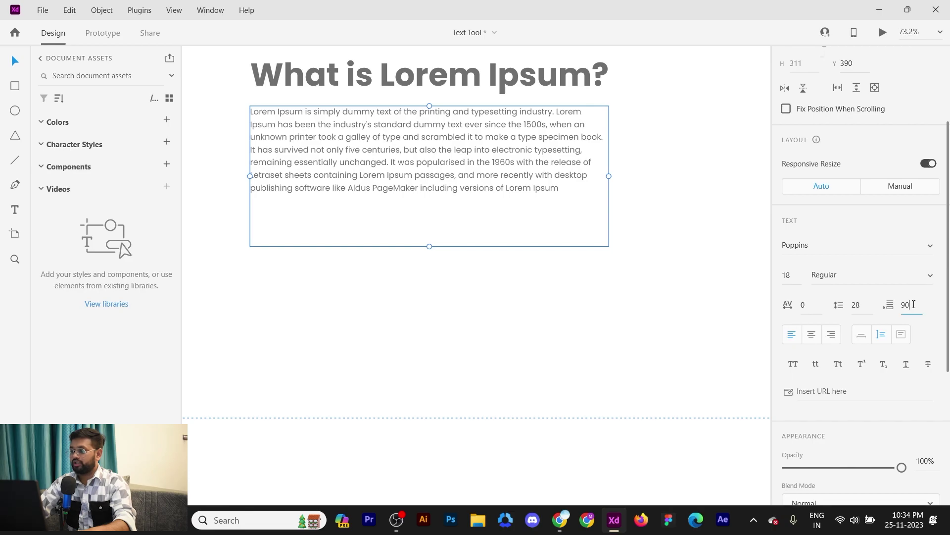
click(469, 296)
Step: Move the heading and paragraph together close to the artboard's left edge, at about X 67, Y 295
scroll(511, 272, up, 1)
drag(510, 271, 507, 329)
click(482, 221)
scroll(386, 216, down, 4)
drag(374, 163, 485, 281)
drag(482, 238, 423, 213)
drag(526, 188, 434, 148)
Step: Widen the Text Tool artboard to about 3210 and hide the document assets
click(218, 71)
scroll(575, 186, down, 5)
drag(651, 235, 755, 240)
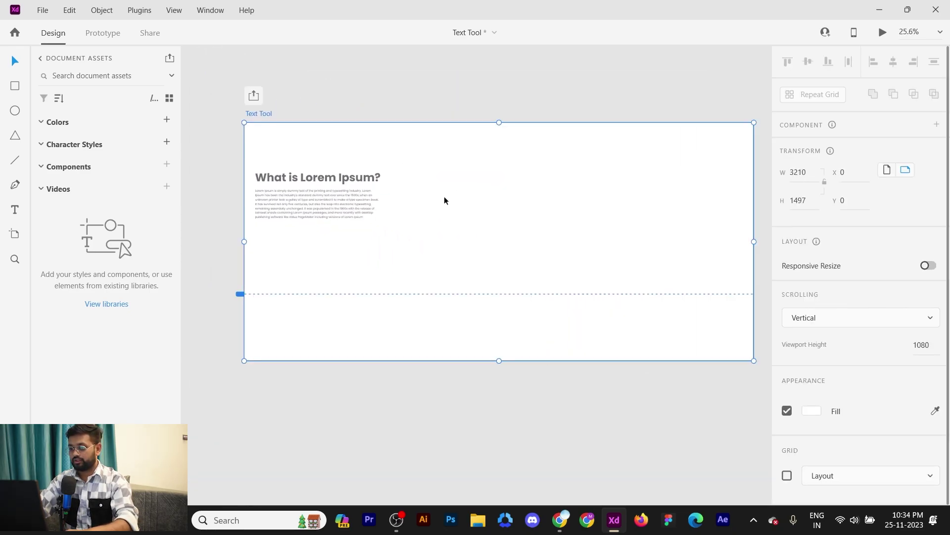
scroll(491, 181, up, 3)
scroll(491, 181, left, 2)
click(15, 442)
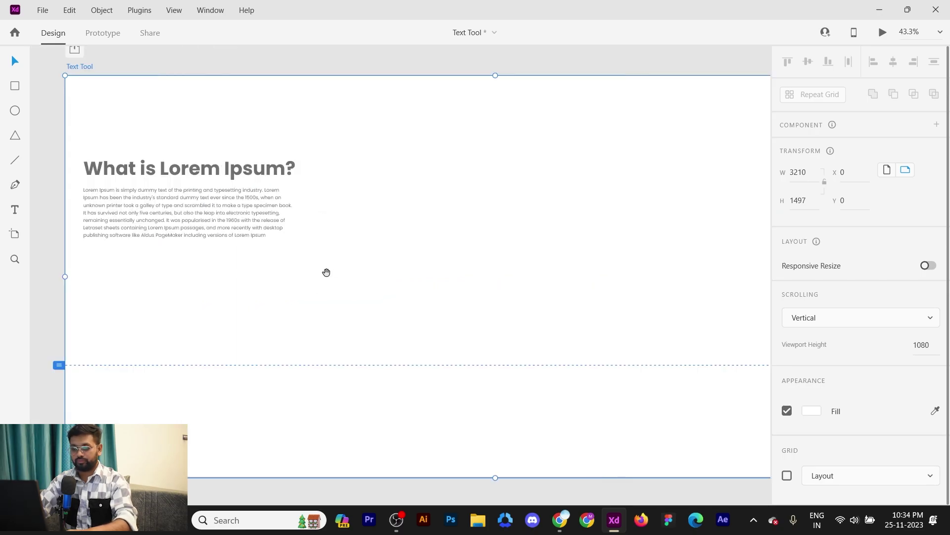
Step: Select the heading and paragraph and examine the text alignment options available for them
drag(327, 272, 362, 256)
click(473, 171)
scroll(250, 171, up, 1)
drag(372, 135, 298, 241)
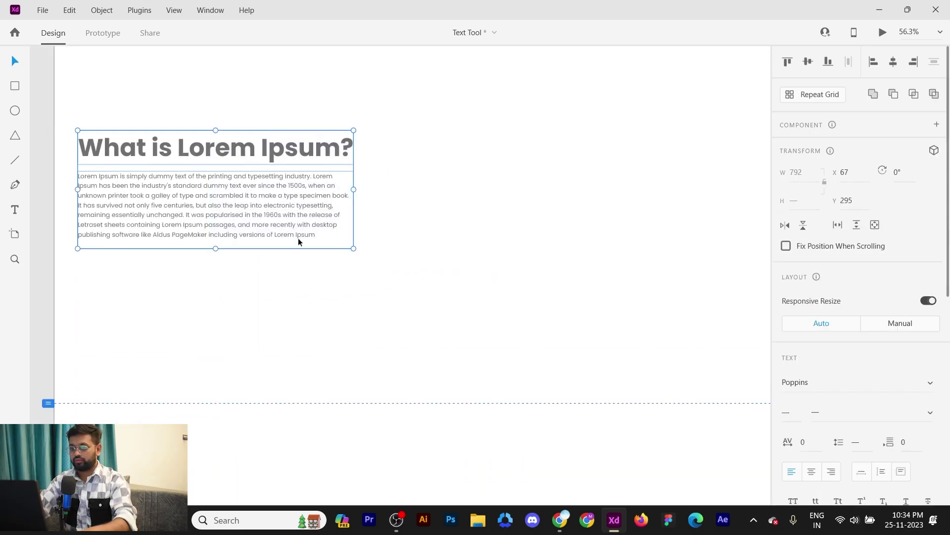
scroll(861, 277, down, 4)
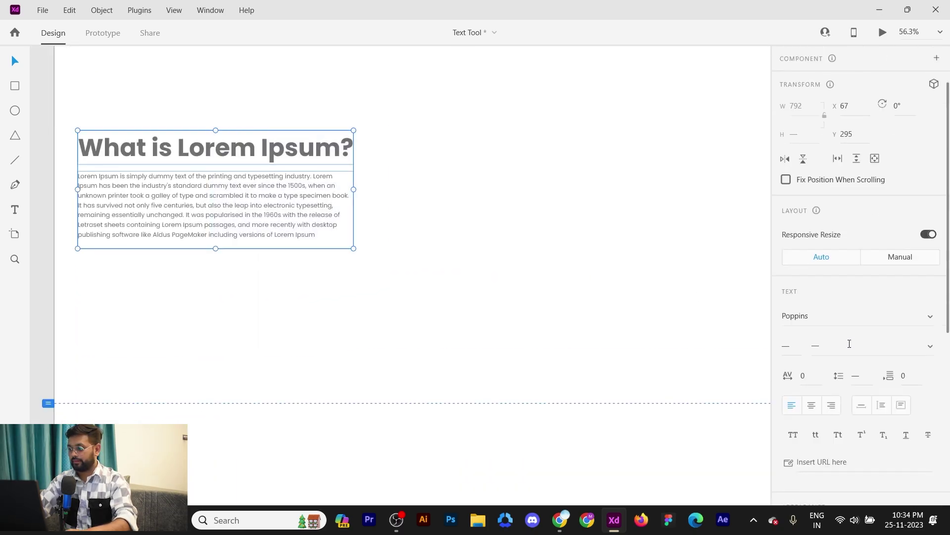
click(602, 257)
click(180, 194)
scroll(838, 310, down, 2)
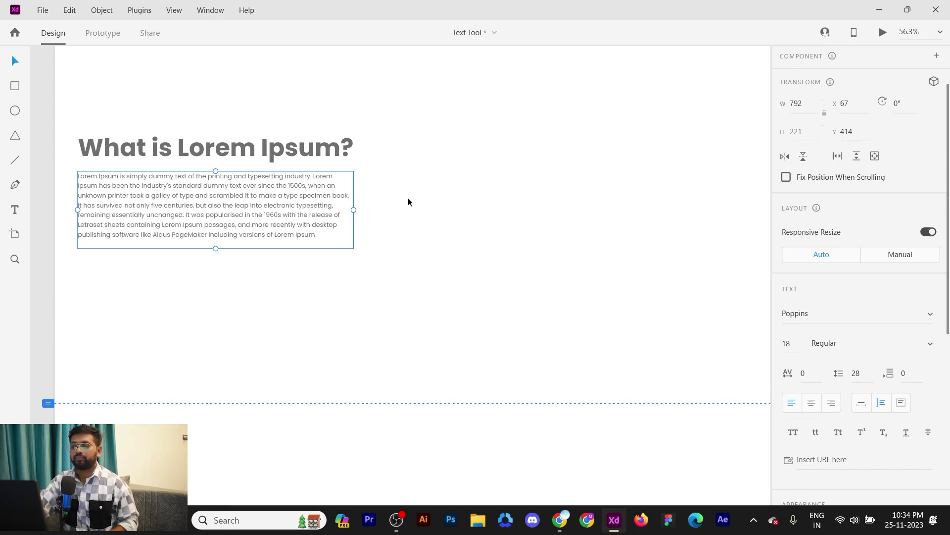
Step: Duplicate the heading and paragraph twice in a row beside the original, placing the first copy at about X 914, Y 295
drag(419, 277, 223, 126)
drag(213, 193, 508, 193)
scroll(495, 253, down, 2)
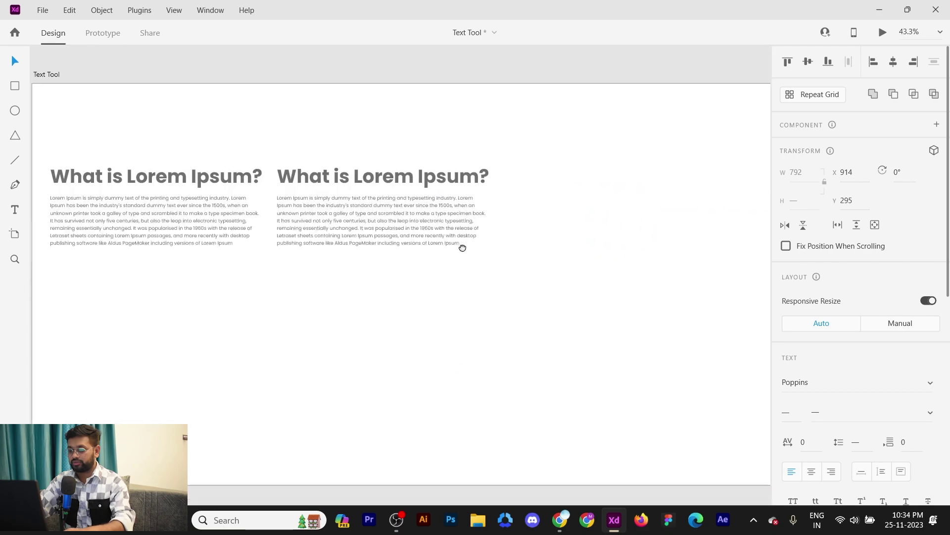
drag(562, 143, 607, 219)
drag(327, 325, 510, 314)
click(510, 314)
Step: Duplicate the first heading above its block at about X 80, Y 151 and change the copy's text to "Left Align"
drag(422, 201, 370, 296)
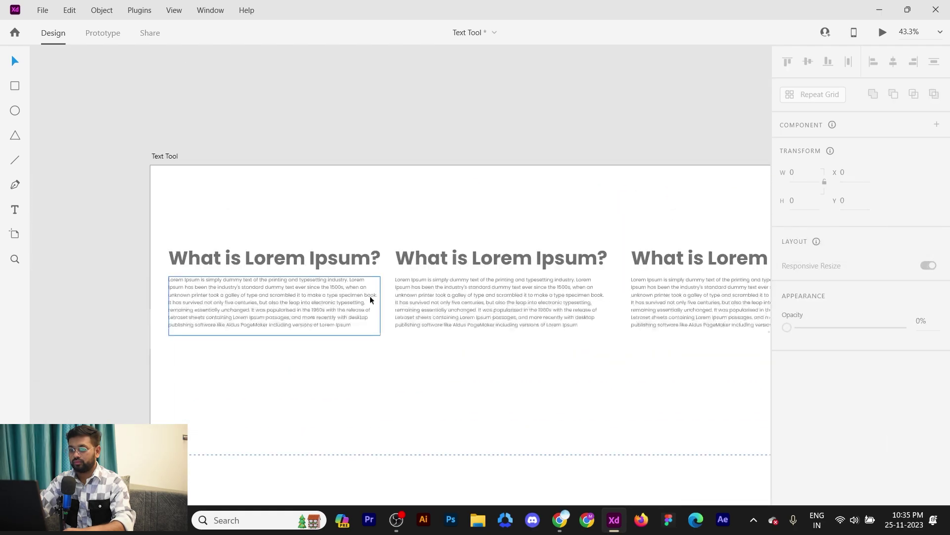
drag(314, 266, 334, 218)
double_click(334, 218)
text(Left Align)
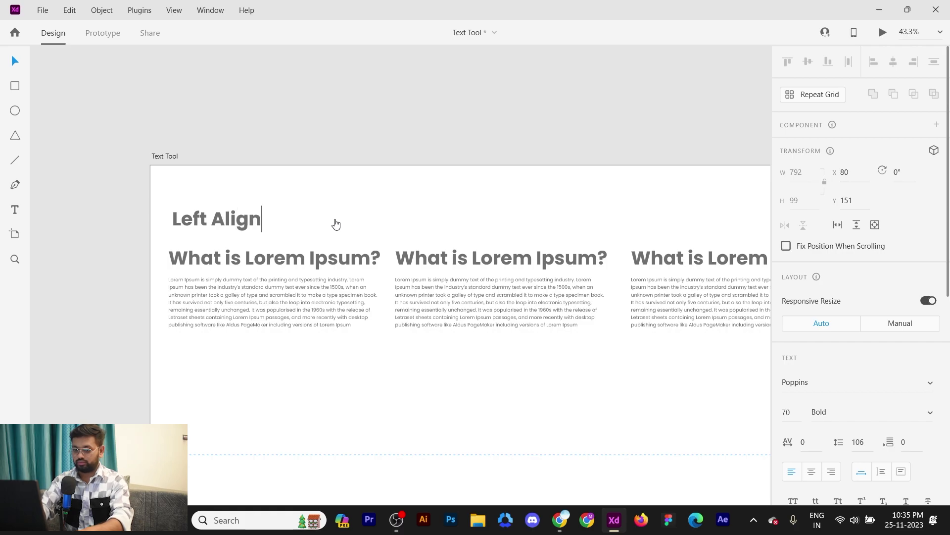
key(Escape)
Step: Duplicate the "Left Align" label above the second block at about X 1124, Y 151 and change its text to "Center Align"
drag(328, 221, 508, 222)
double_click(508, 223)
text(C)
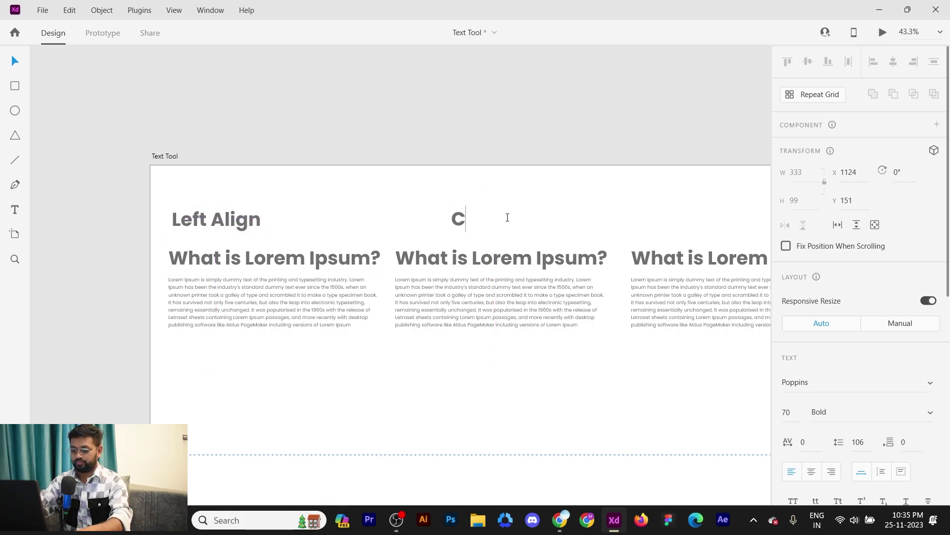
text(enter Align)
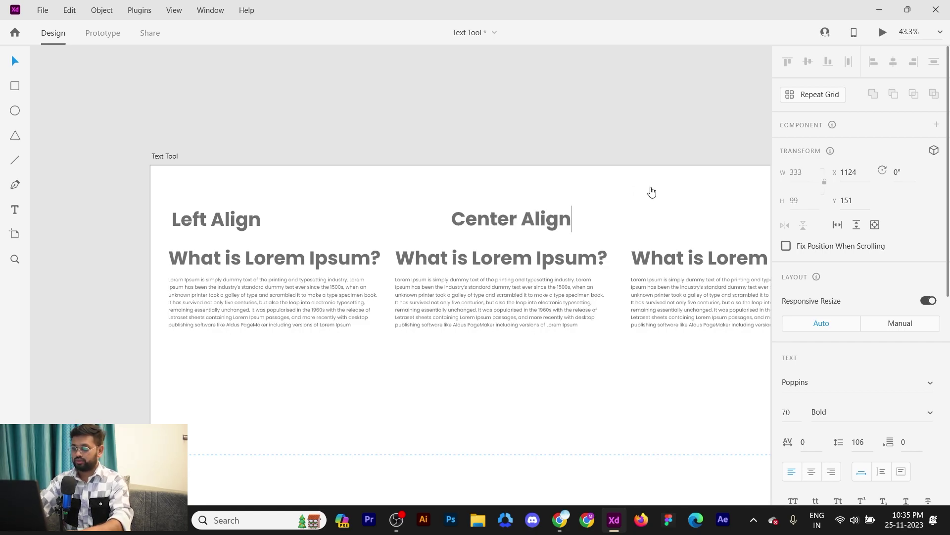
key(Escape)
Step: Duplicate the "Center Align" label above the third block at about X 1967, Y 129 and change its text to "Right Align"
drag(652, 192, 399, 212)
drag(298, 241, 524, 235)
double_click(518, 234)
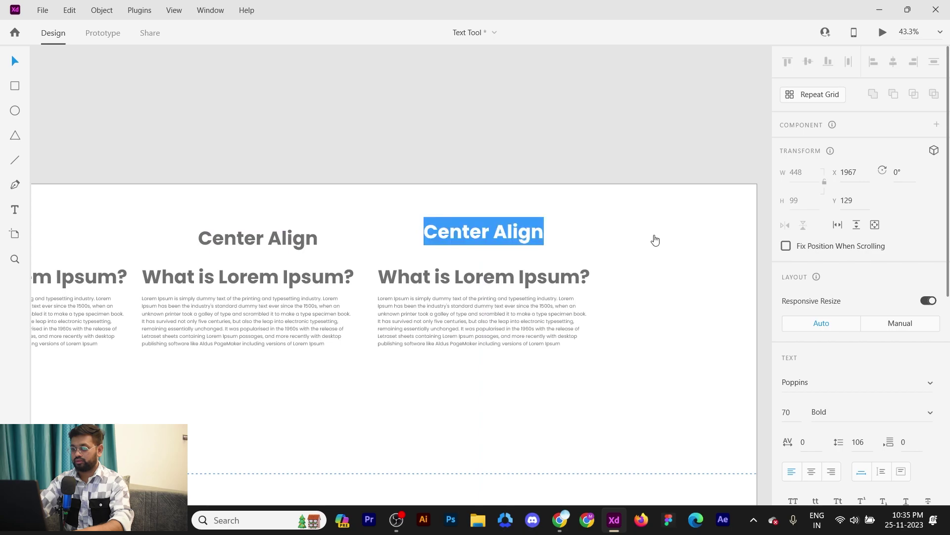
text(Rig)
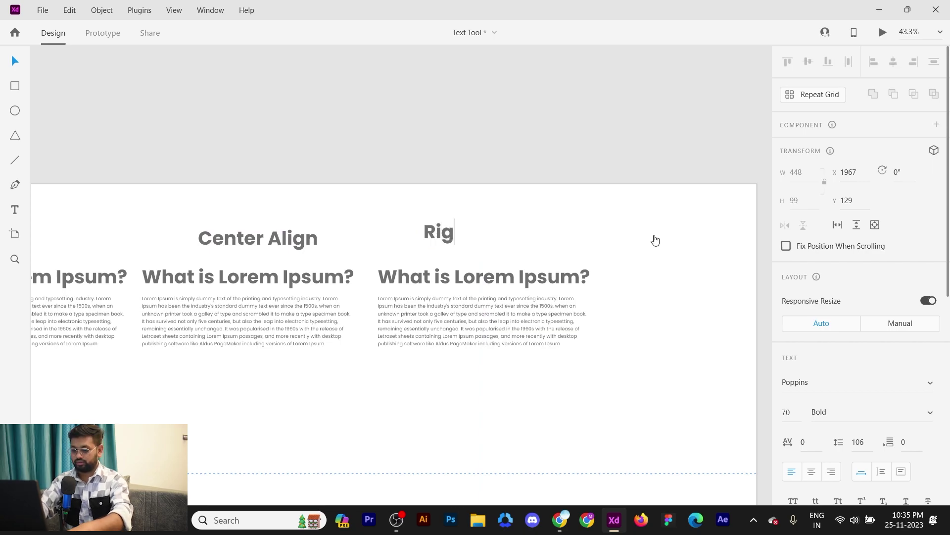
text(ht Align)
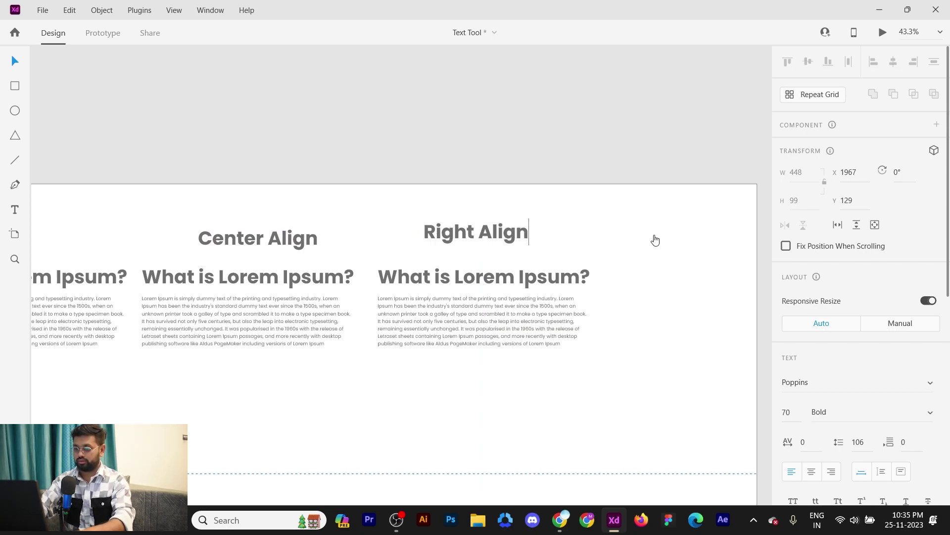
key(Escape)
Step: Align the "Left Align" label to its block's left edge and centre the "Center Align" and "Right Align" labels over their blocks
scroll(617, 217, down, 3)
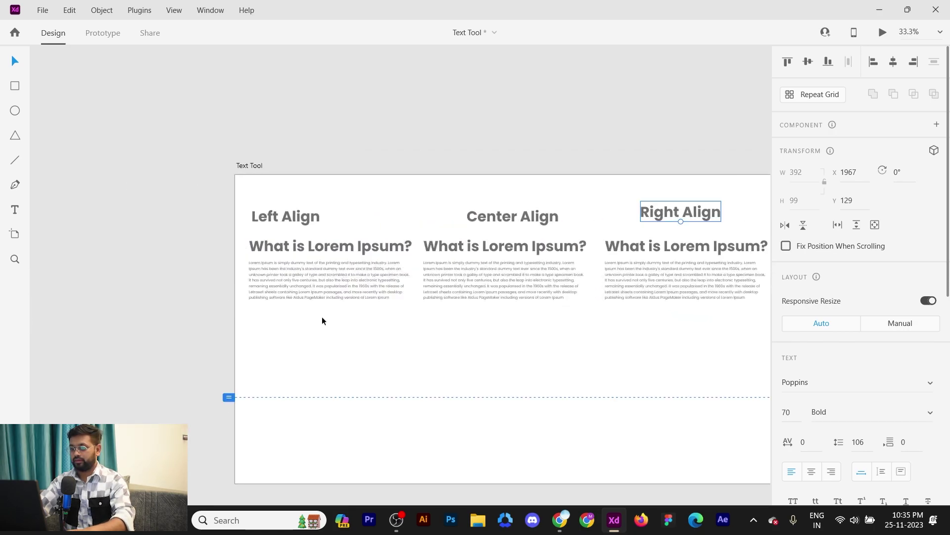
drag(321, 316, 268, 203)
drag(548, 356, 463, 207)
drag(604, 326, 569, 203)
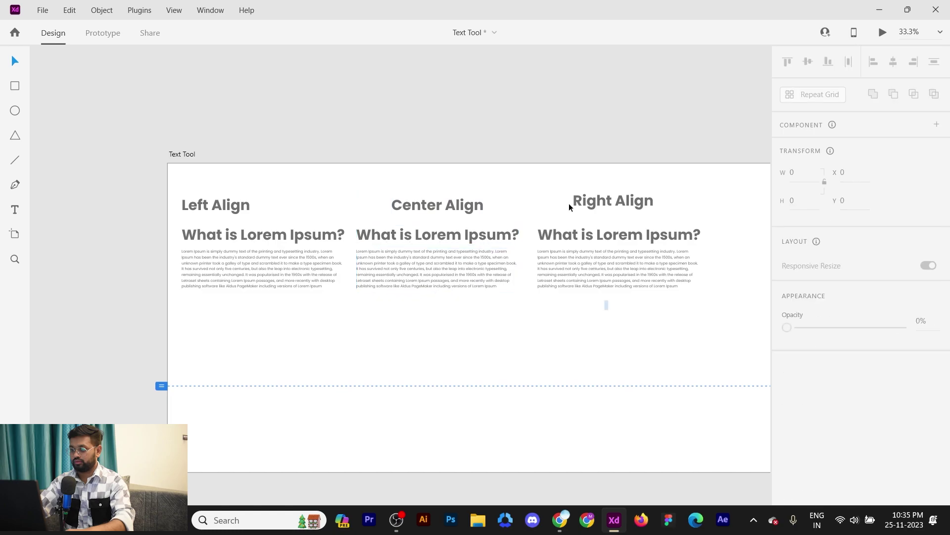
click(894, 62)
drag(625, 329, 574, 230)
click(573, 229)
Step: Examine the first and second text blocks beneath their alignment labels
scroll(431, 198, up, 3)
drag(436, 211, 399, 290)
drag(257, 255, 275, 285)
click(276, 284)
shift+click(183, 212)
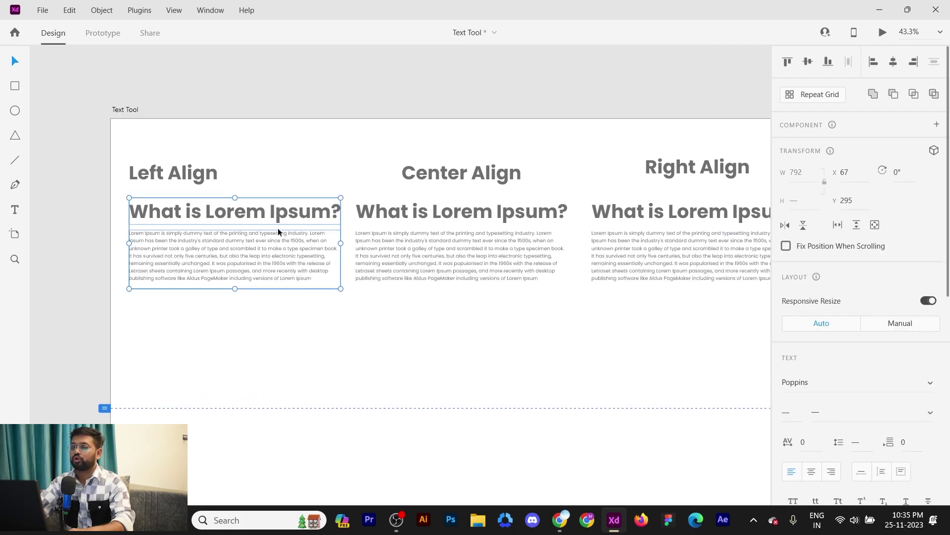
drag(277, 228, 221, 191)
click(377, 200)
shift+click(387, 184)
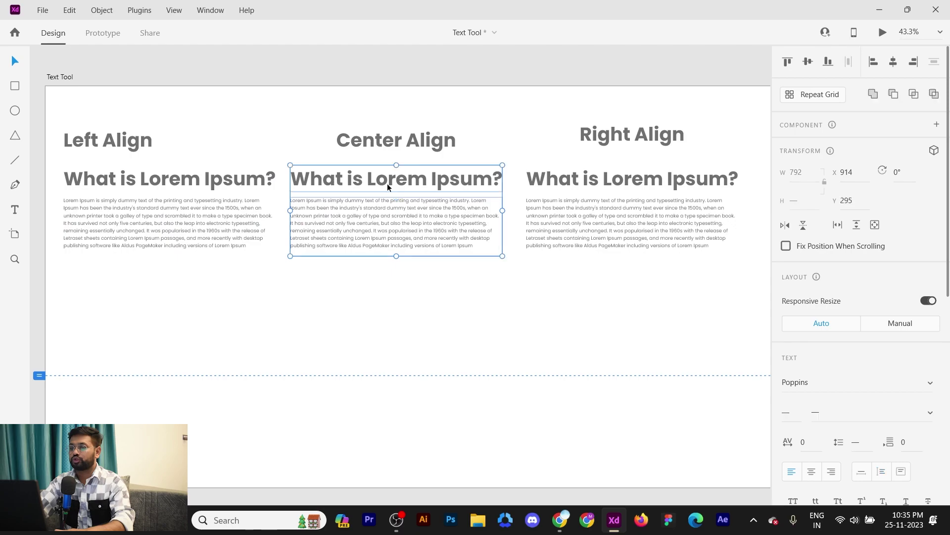
click(405, 268)
Step: Centre-align the paragraph and heading text of the second block, under "Center Align"
click(401, 230)
scroll(821, 267, down, 5)
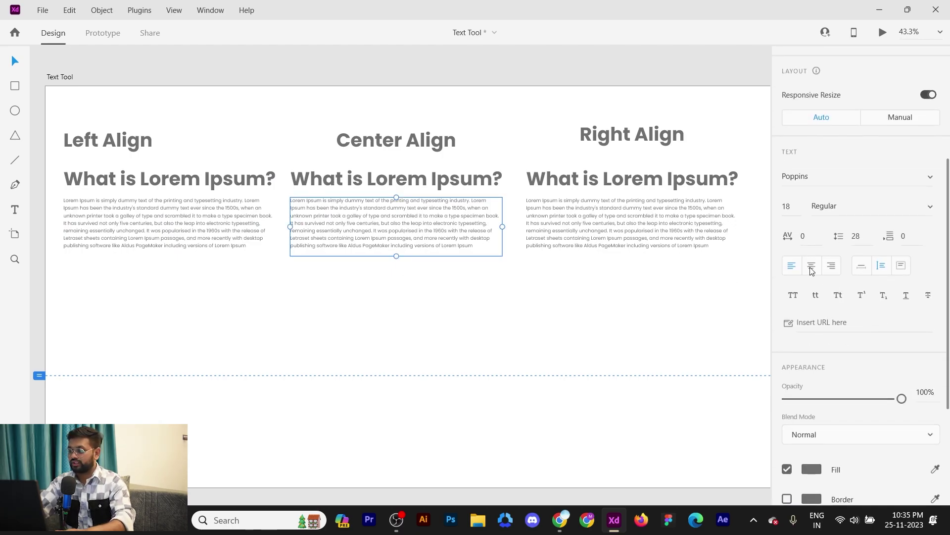
click(811, 266)
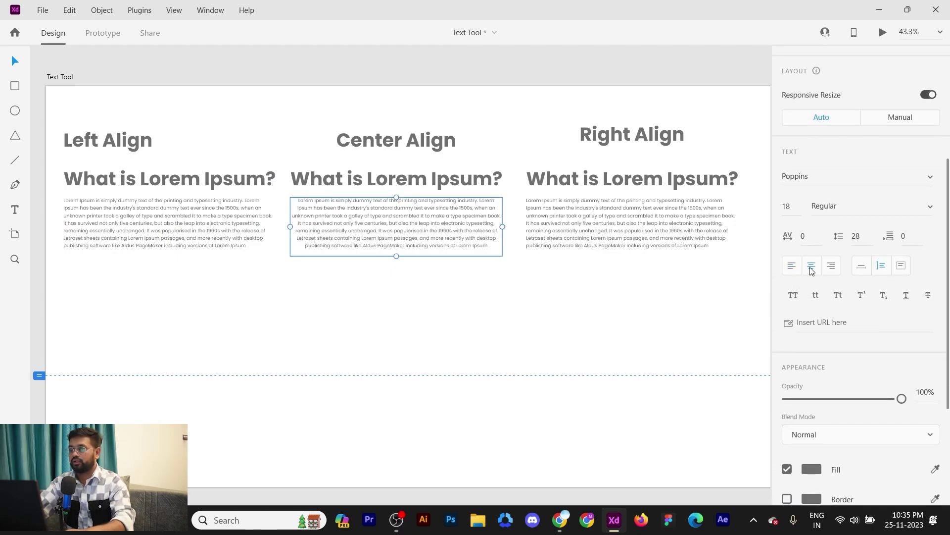
click(450, 185)
click(423, 215)
scroll(433, 241, right, 1)
click(439, 188)
scroll(486, 202, up, 1)
scroll(487, 201, up, 2)
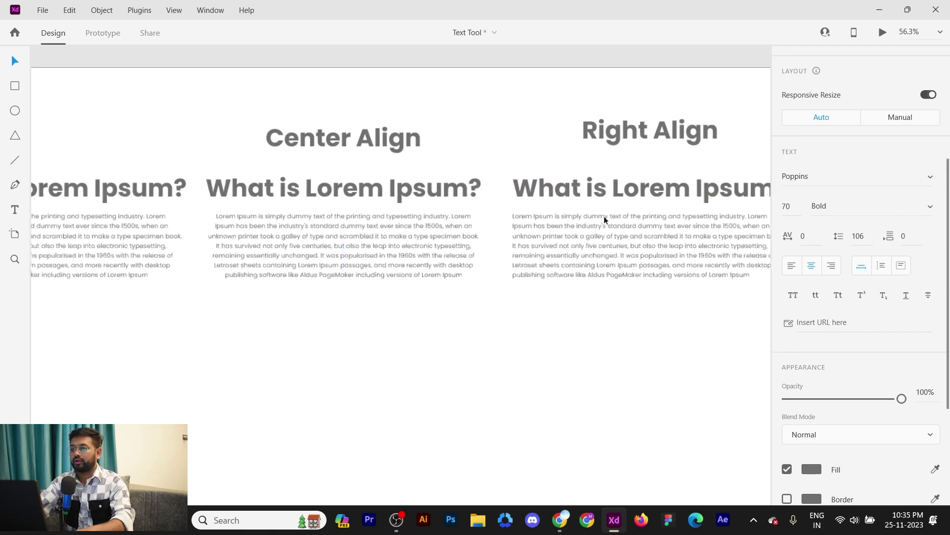
Step: Right-align the paragraph and heading text of the third block, under "Right Align"
scroll(604, 216, right, 3)
click(569, 228)
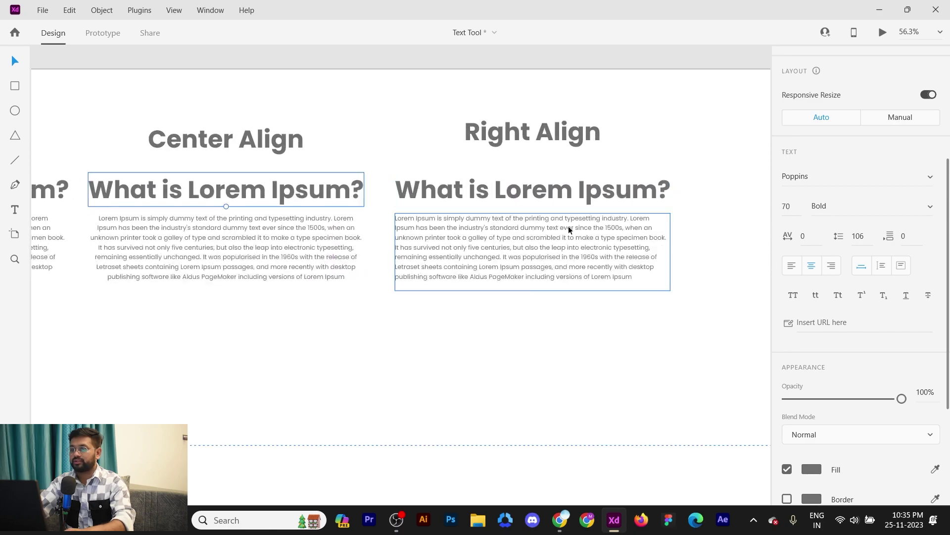
click(834, 270)
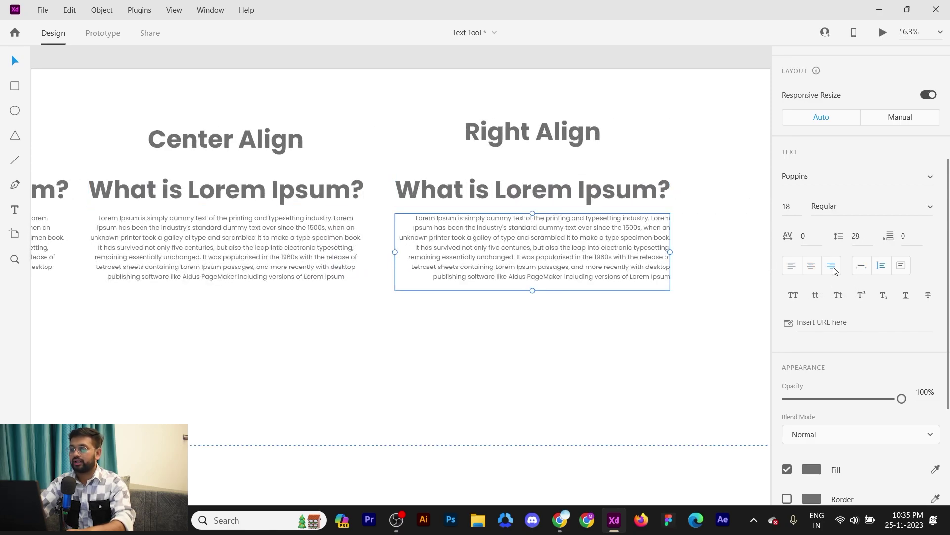
click(608, 198)
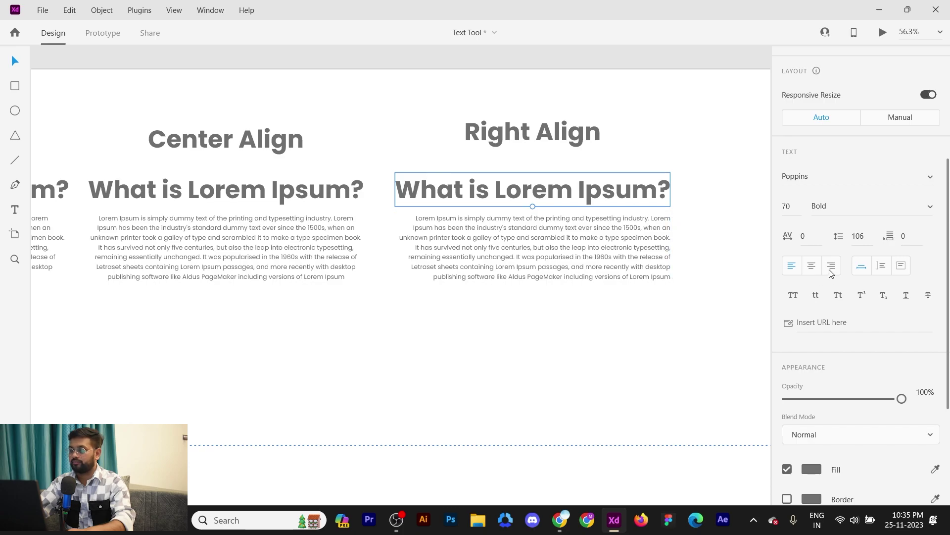
Step: Align the third block's label, heading and paragraph to their common right edge
drag(673, 341, 573, 130)
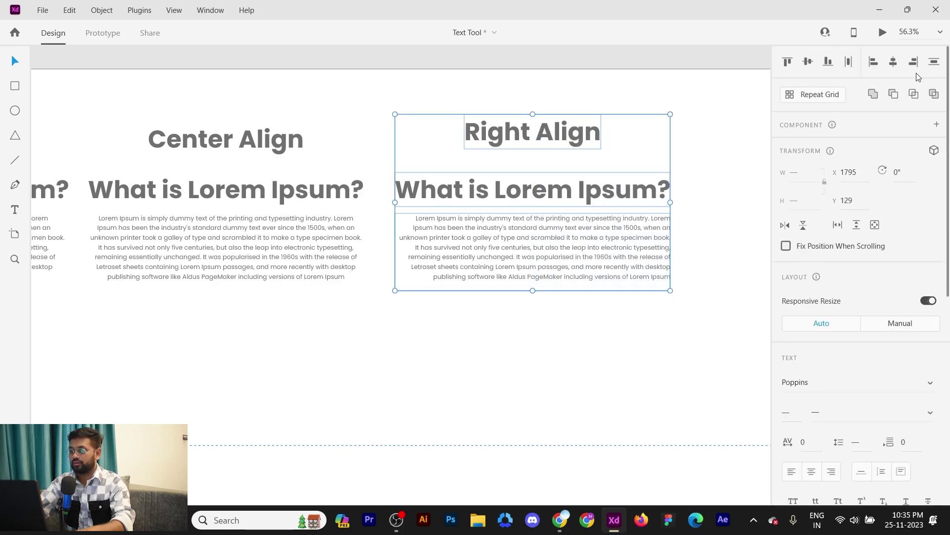
click(659, 361)
drag(527, 314, 679, 346)
Step: Line up the "Left Align", "Center Align" and "Right Align" labels on one horizontal line by aligning their vertical middles
scroll(474, 238, down, 3)
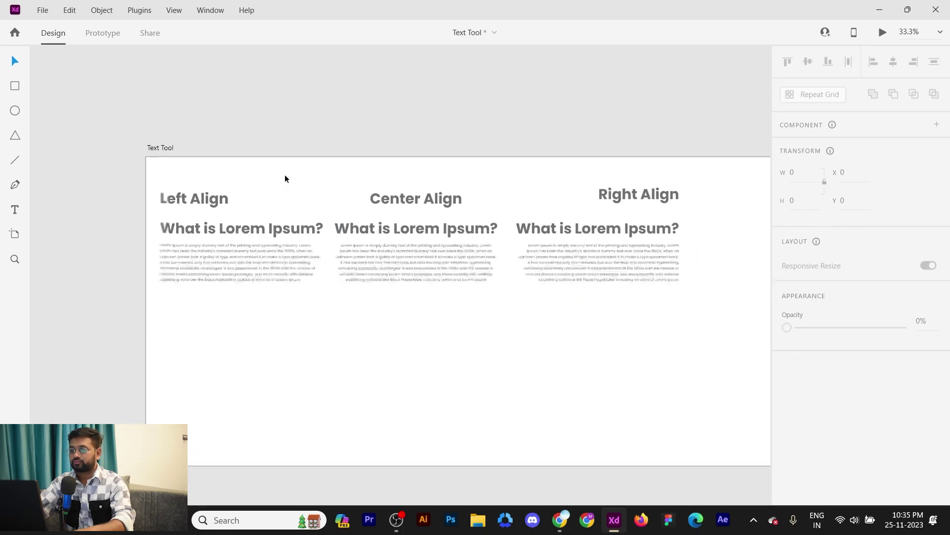
drag(205, 179, 685, 208)
click(808, 61)
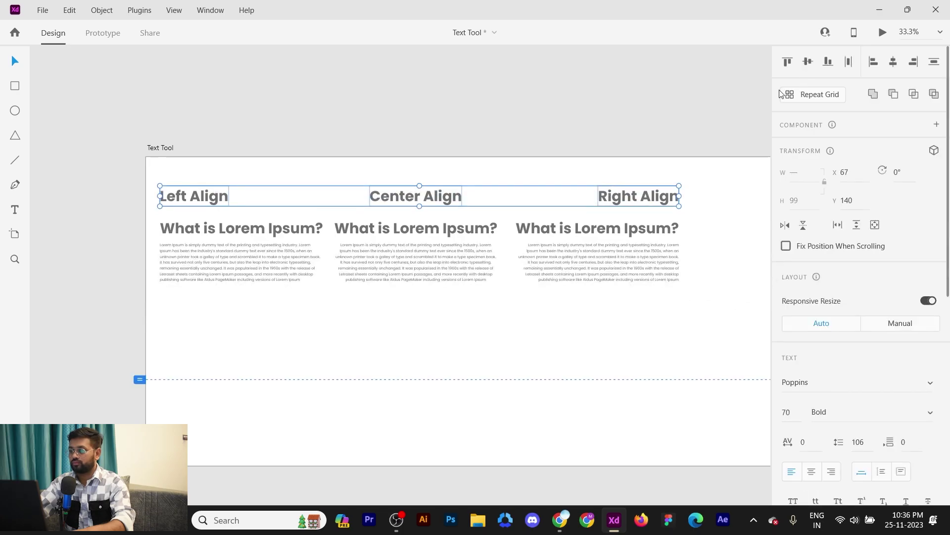
click(589, 340)
Step: Examine the text alignment of the three paragraphs beneath their headings
drag(589, 340, 565, 266)
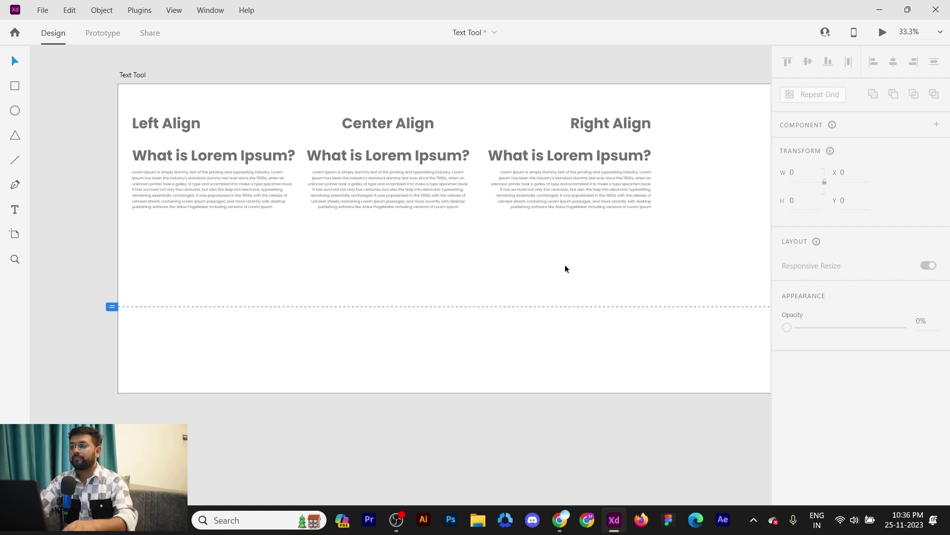
scroll(502, 219, up, 2)
drag(616, 281, 175, 180)
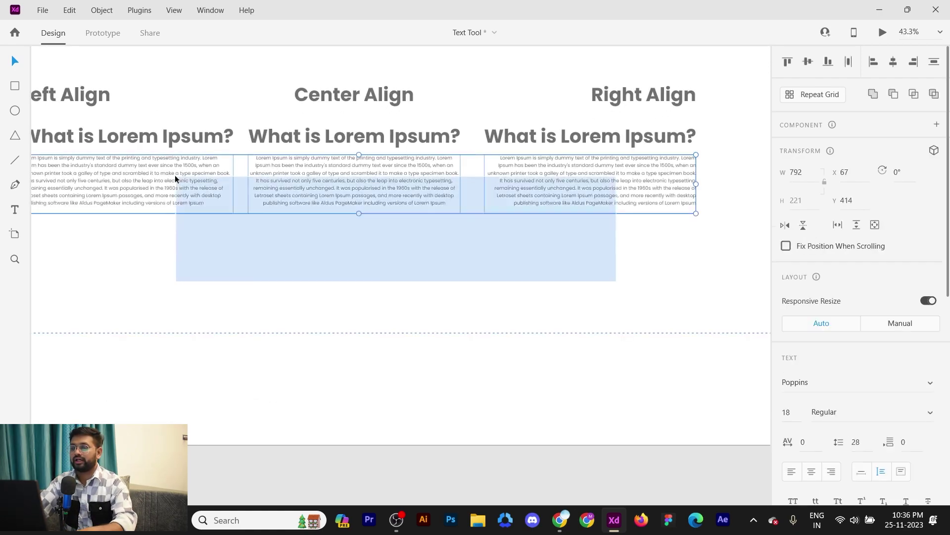
scroll(500, 230, down, 2)
scroll(876, 311, down, 3)
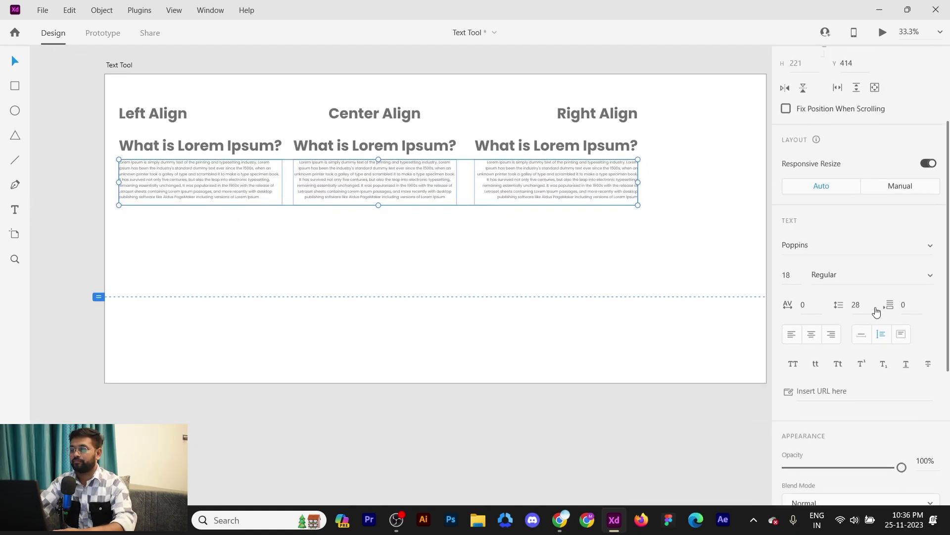
click(485, 234)
click(441, 194)
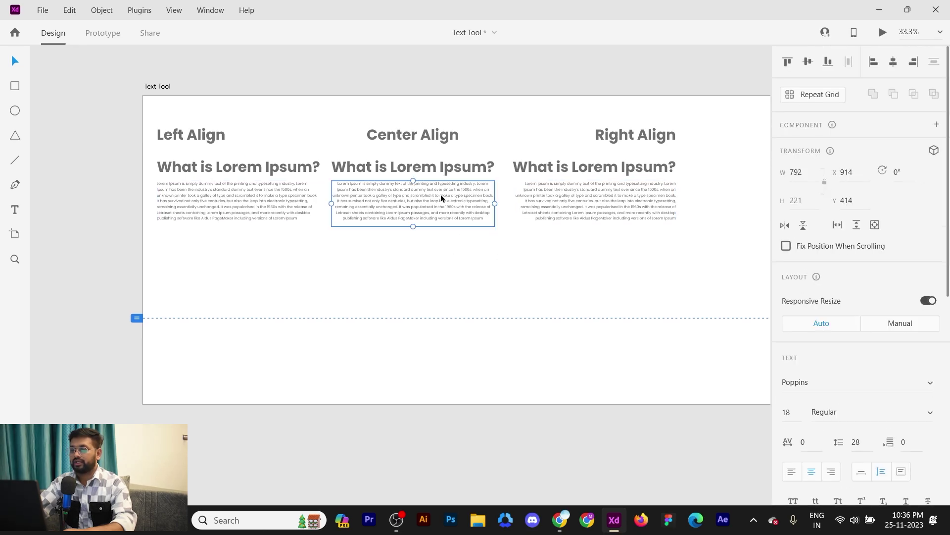
Step: Duplicate the left-aligned paragraph straight below its block, at about X 67, Y 749
scroll(441, 194, up, 3)
drag(245, 250, 505, 187)
drag(376, 201, 537, 193)
click(429, 153)
drag(435, 140, 420, 277)
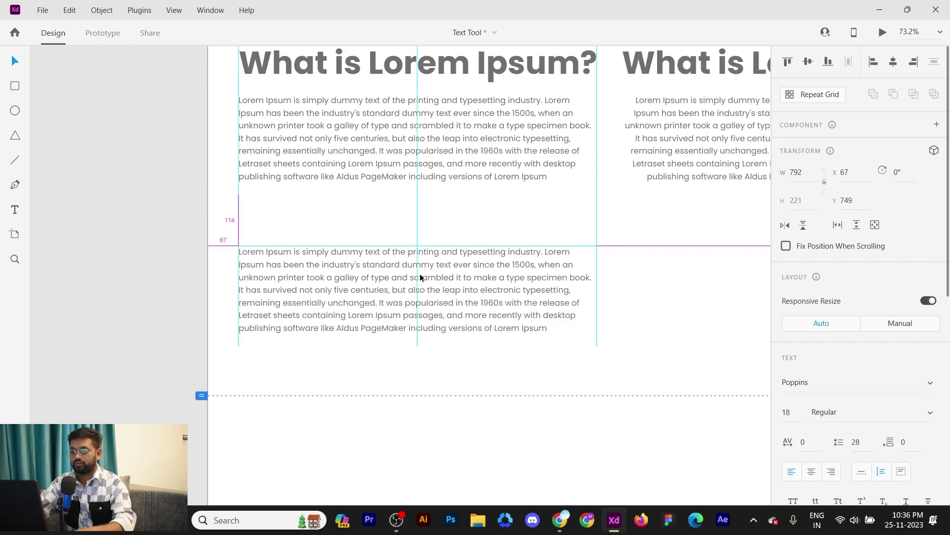
drag(516, 274, 474, 182)
scroll(462, 189, up, 1)
drag(500, 215, 490, 214)
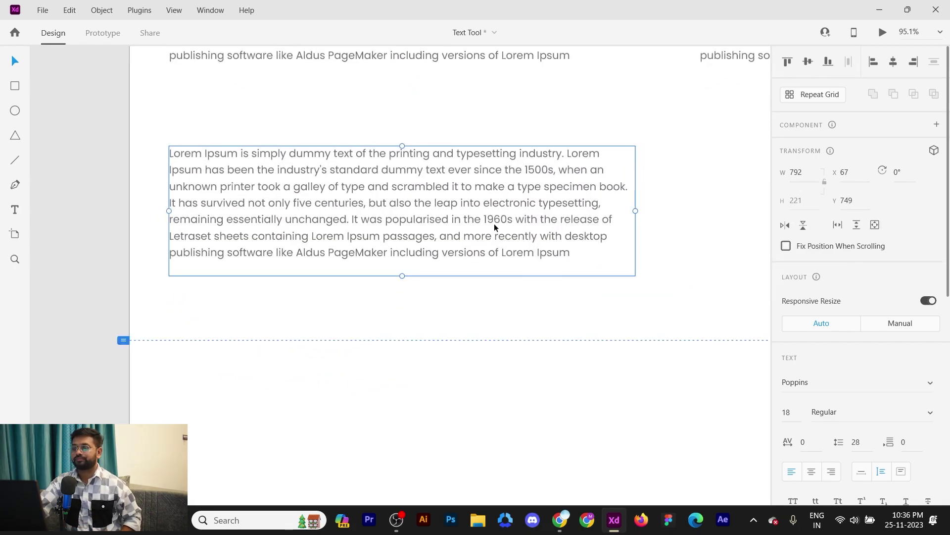
Step: Try appending the "There are many variations of passages of Lorem Ipsum available" passage to the auto-height paragraph copy, and undo the addition
scroll(897, 352, down, 3)
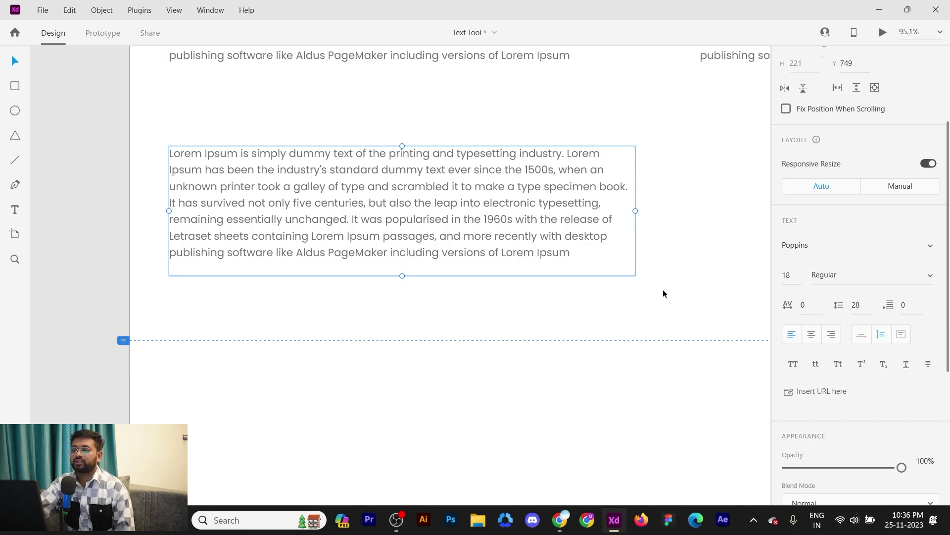
double_click(593, 257)
click(594, 259)
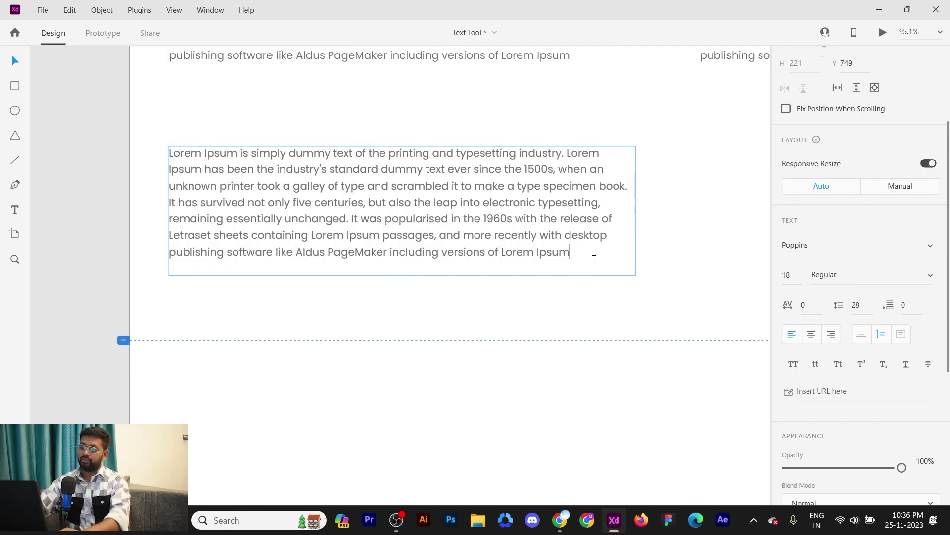
key(alt+Tab)
key(alt+Tab)
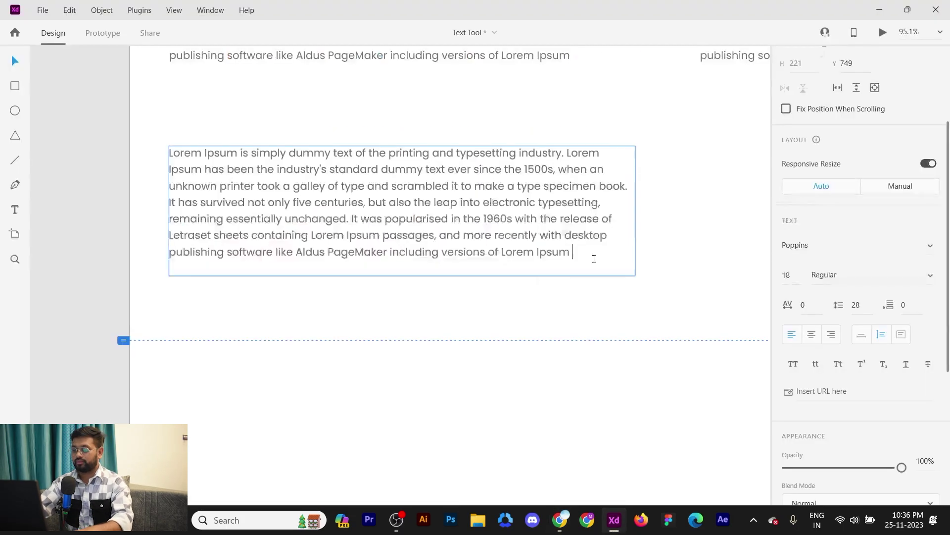
text(There are many variations of passages of Lorem Ipsum available, but the majority have suffered alteration in some form, by injected humour, or randomised words which don't look even slightly believable. If you are going to use a passage of Lorem Ipsum, you need to be sure there isn't anything embarrassing hidden in the middle of text. All the Lorem Ipsum generators on the Internet tend to repeat predefined chunks as necessary, making this the first true generator on the Internet. It uses a dictionary of over 200 Latin words, combined with a handful of model sentence structures, to generate Lorem Ipsum which looks reasonable. The generated Lorem Ipsum is therefore always free from repetition, injected humour, or non-characteristic words etc.)
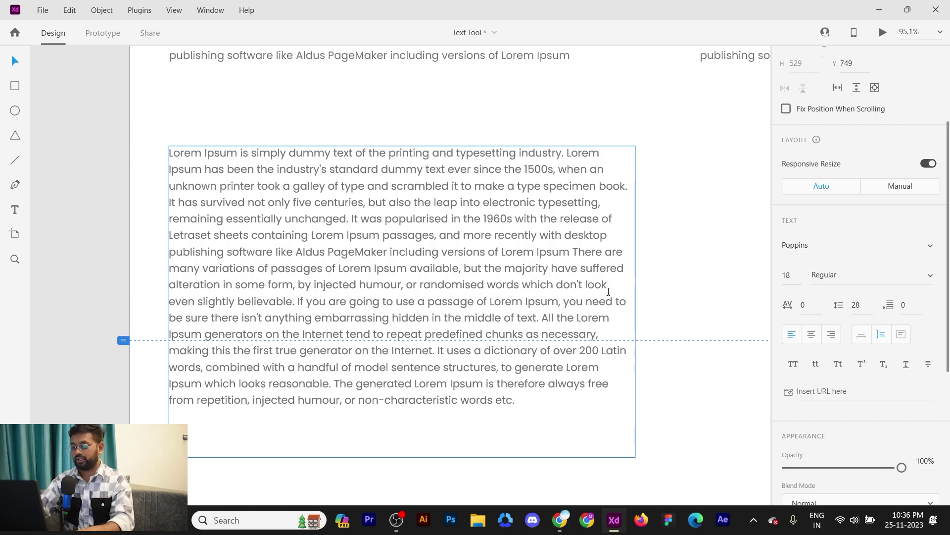
key(ctrl+z)
key(Escape)
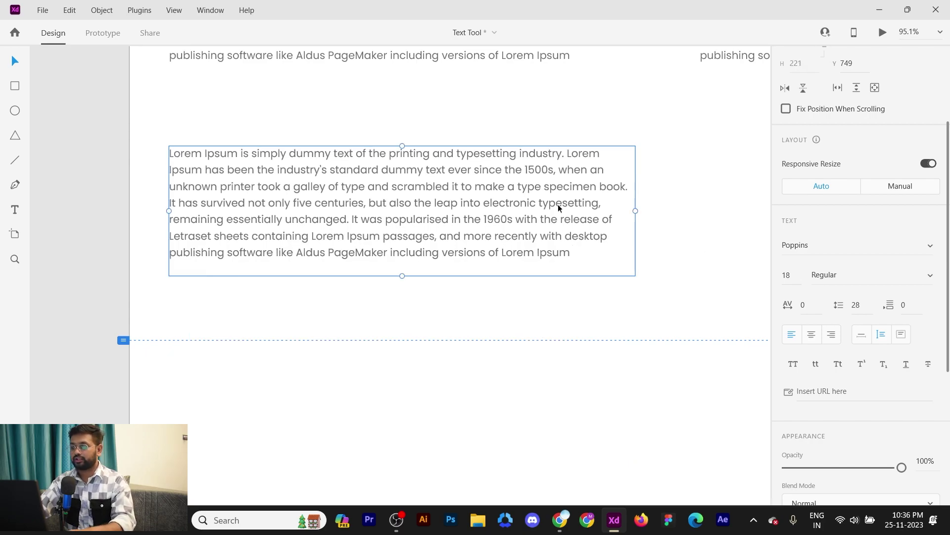
Step: Switch the paragraph copy to fixed size and append the "There are many variations of passages of Lorem Ipsum available" passage repeatedly
click(902, 336)
drag(591, 269, 586, 241)
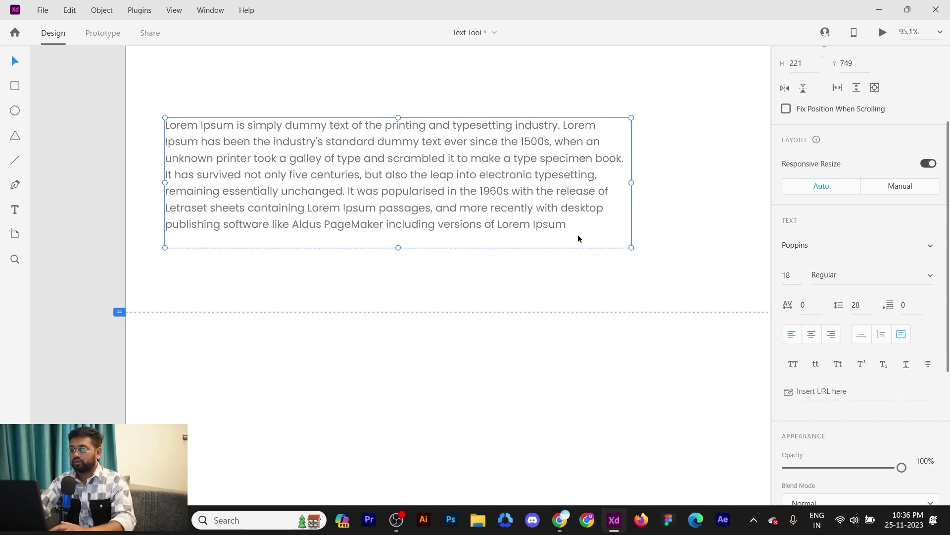
double_click(577, 232)
key(Right)
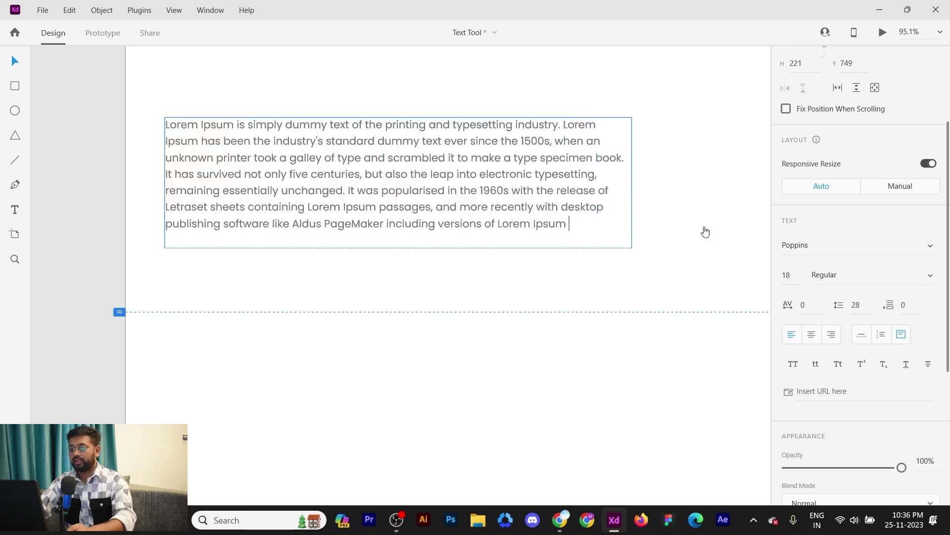
text(There are many variations of passages of Lorem Ipsum available, but the majority have suffered alteration in some form, by injected humour, or randomised words which don't look even slightly believable. If you are going to use a passage of Lorem Ipsum, you need to be sure there isn't anything embarrassing hidden in the middle of text. All the Lorem Ipsum generators on the Internet tend to repeat predefined chunks as necessary, making this the first true generator on the Internet. It uses a dictionary of over 200 Latin words, combined with a handful of model sentence structures, to generate Lorem Ipsum which looks reasonable. The generated Lorem Ipsum is therefore always free from repetition, injected humour, or non-characteristic words etc.)
text(There are many variations of passages of Lorem Ipsum available, but the majority have suffered alteration in some form, by injected humour, or randomised words which don't look even slightly believable. If you are going to use a passage of Lorem Ipsum, you need to be sure there isn't anything embarrassing hidden in the middle of text. All the Lorem Ipsum generators on the Internet tend to repeat predefined chunks as necessary, making this the first true generator on the Internet. It uses a dictionary of over 200 Latin words, combined with a handful of model sentence structures, to generate Lorem Ipsum which looks reasonable. The generated Lorem Ipsum is therefore always free from repetition, injected humour, or non-characteristic words etc.)
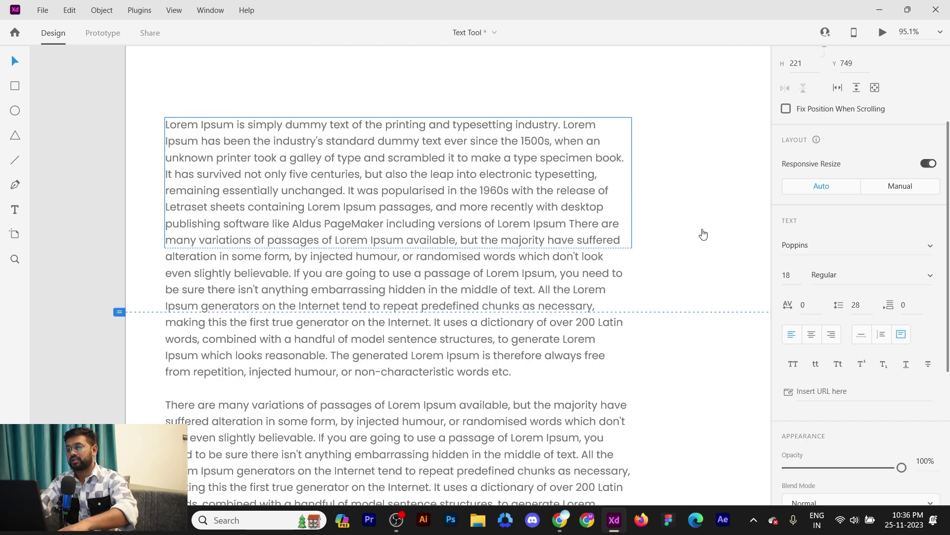
click(708, 212)
Step: Try several widths and heights on the fixed-size text box, ending at about 765 wide and 222 high
scroll(614, 207, down, 4)
drag(534, 228, 479, 257)
scroll(474, 265, up, 4)
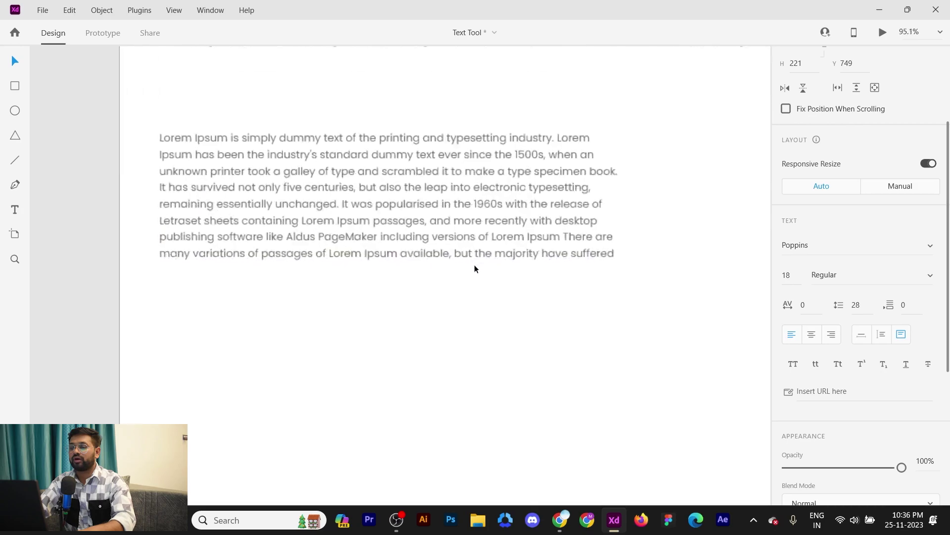
click(345, 258)
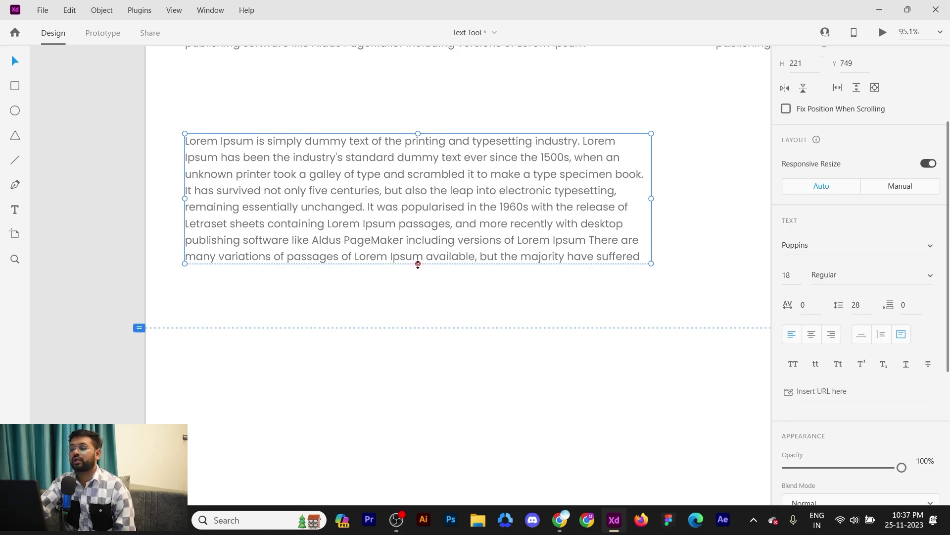
drag(417, 263, 423, 238)
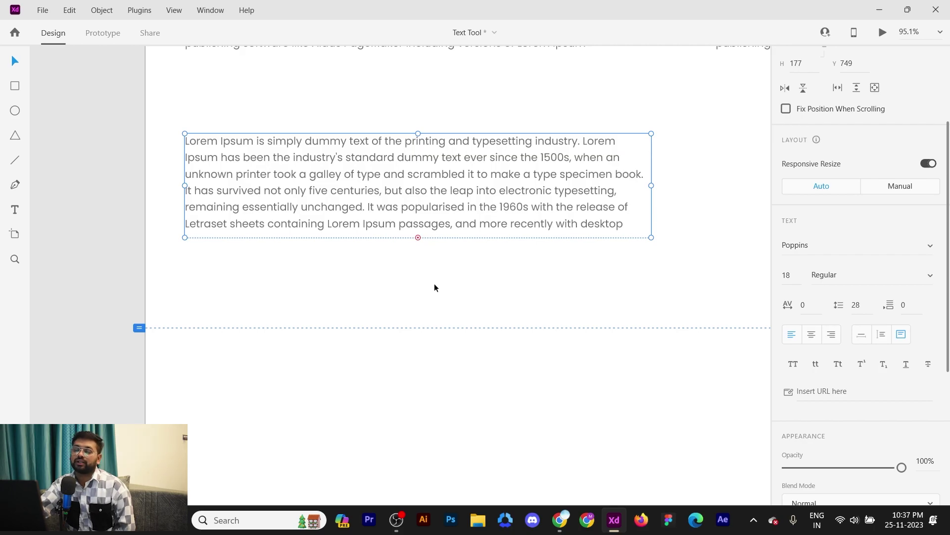
drag(651, 185, 520, 185)
drag(353, 238, 353, 284)
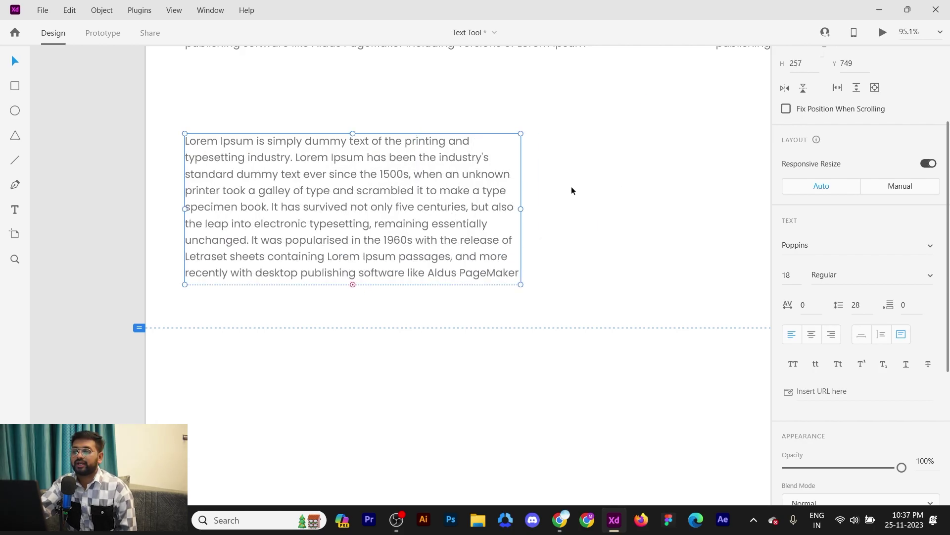
drag(521, 208, 581, 208)
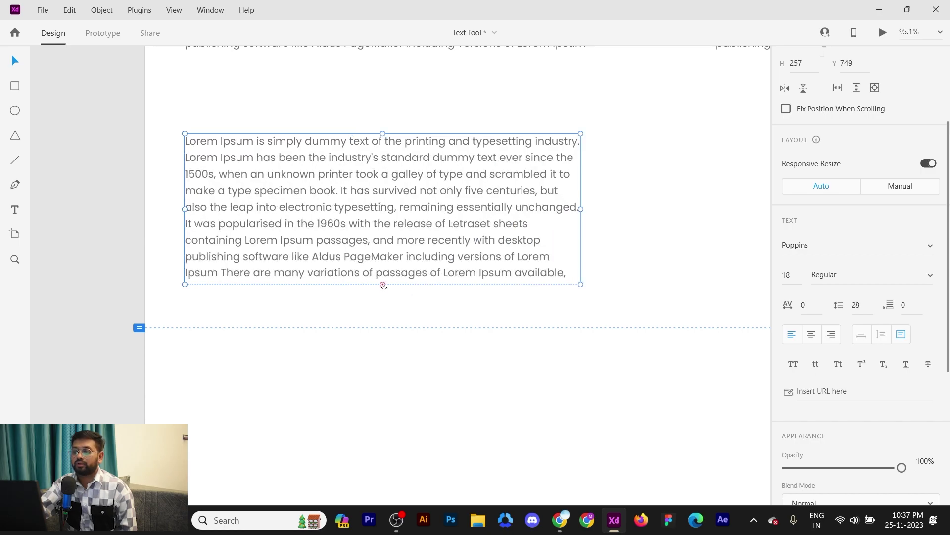
drag(384, 286, 384, 263)
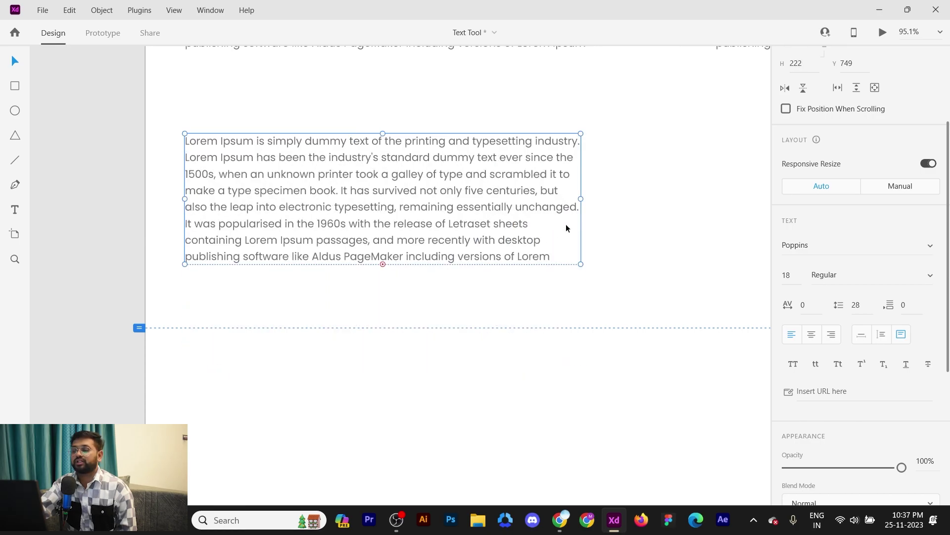
drag(580, 201, 635, 194)
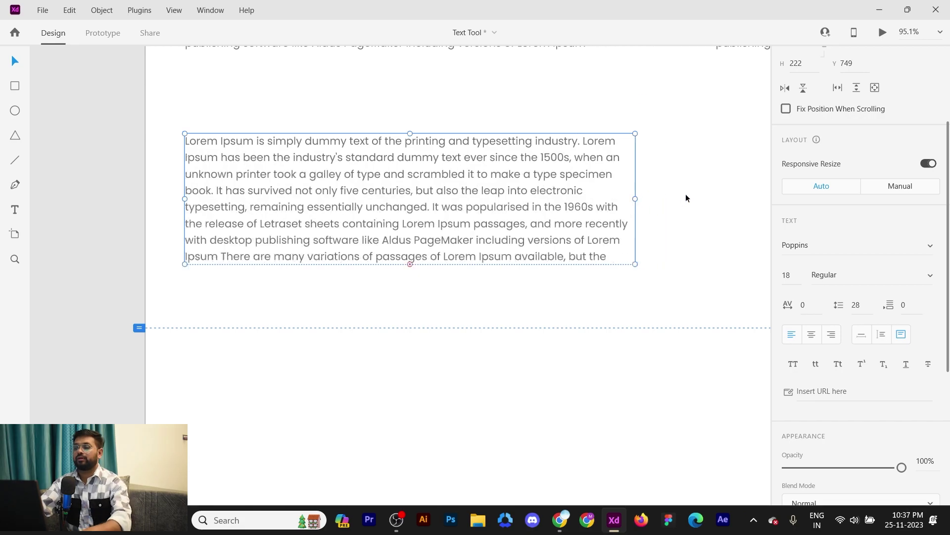
Step: Duplicate the fixed-size paragraph beneath the centre-aligned block, at about X 941, Y 740
scroll(473, 191, down, 1)
scroll(474, 191, down, 3)
drag(237, 191, 542, 189)
scroll(541, 189, up, 2)
scroll(762, 299, up, 5)
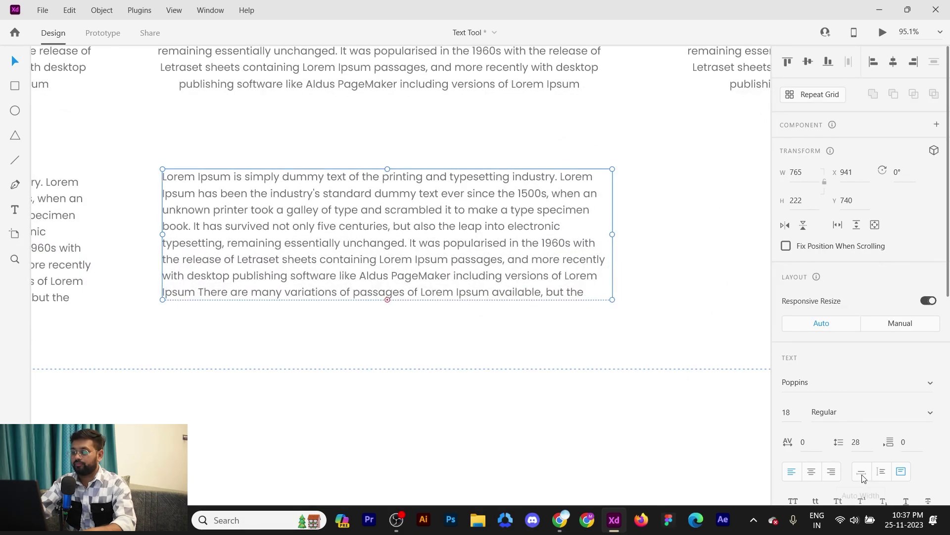
Step: Set the second lower paragraph to Auto Width and align both lower paragraphs along their top edges
scroll(859, 477, down, 4)
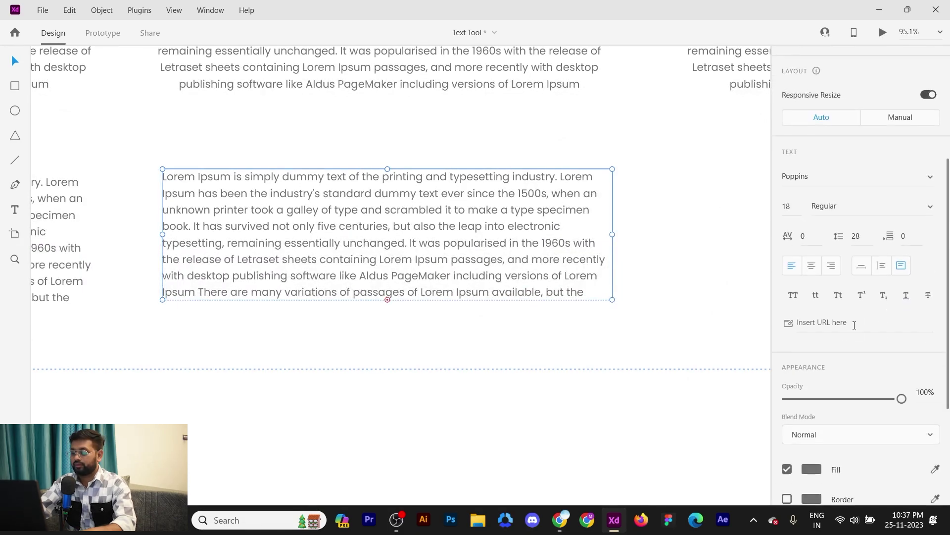
click(862, 266)
scroll(505, 216, down, 4)
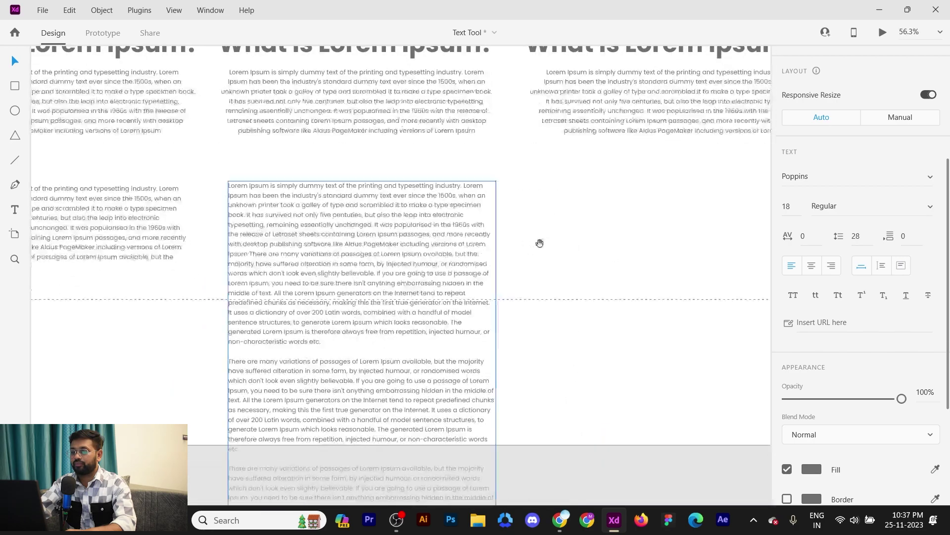
scroll(562, 253, down, 3)
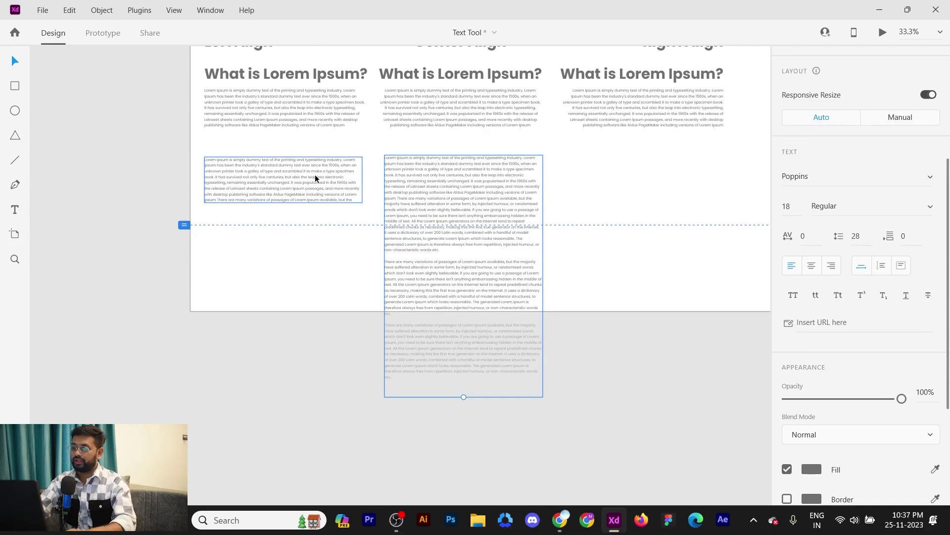
drag(325, 143, 406, 174)
click(787, 64)
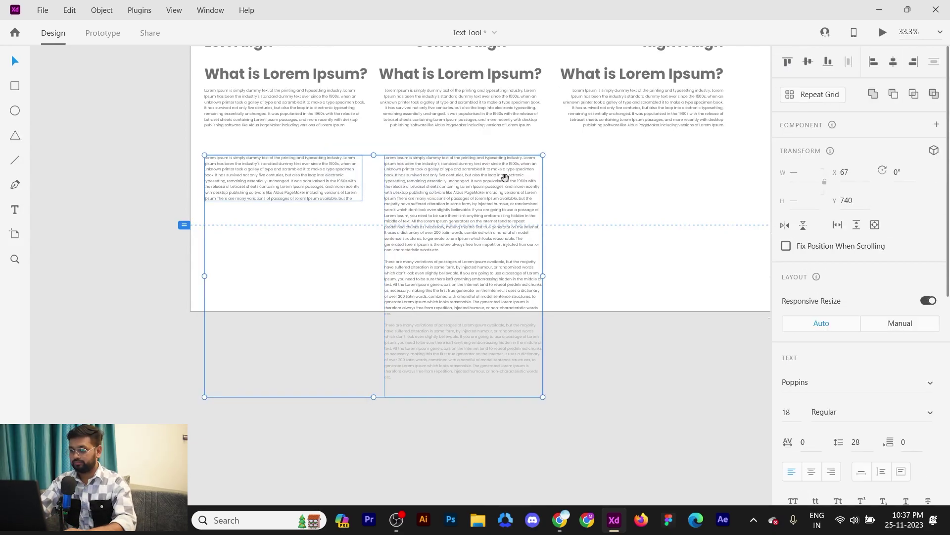
Step: Draw a text area about 483 wide and 93 high below the right-aligned block and paste the "There are many variations of passages" text
drag(505, 178, 496, 232)
scroll(468, 246, up, 3)
drag(581, 245, 483, 261)
drag(713, 254, 467, 218)
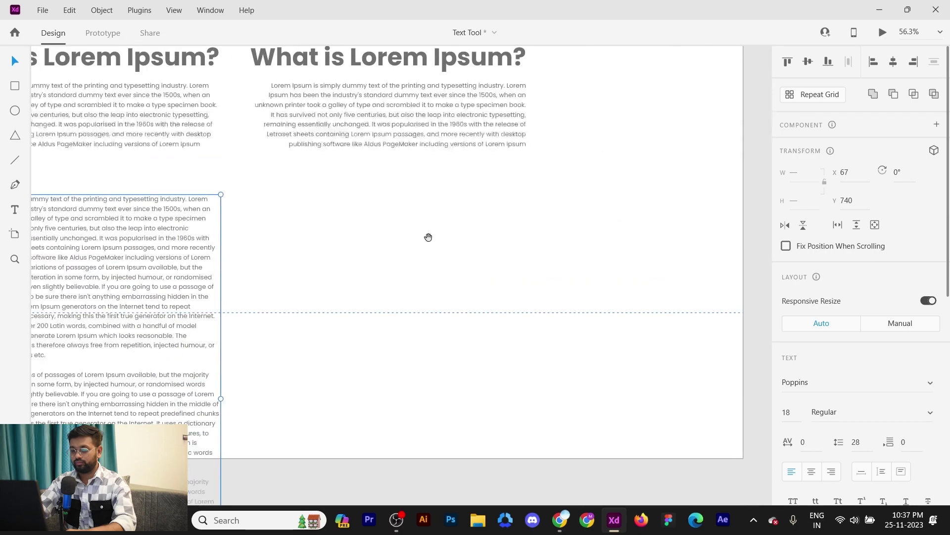
click(375, 200)
scroll(376, 168, up, 3)
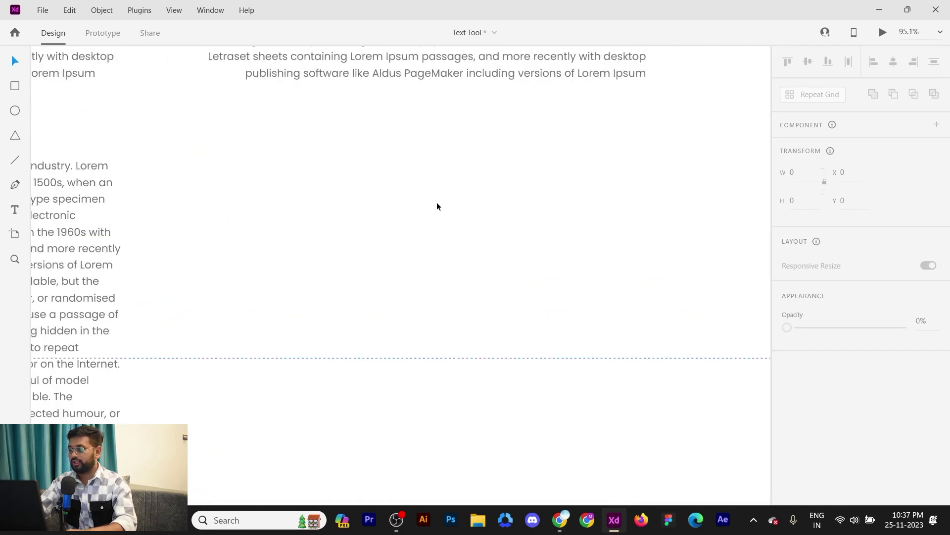
click(16, 209)
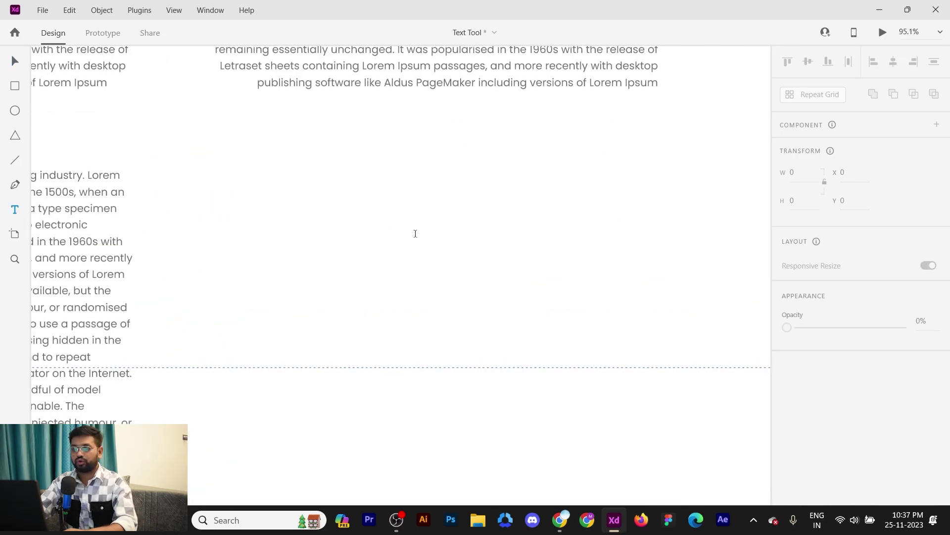
drag(332, 183, 617, 240)
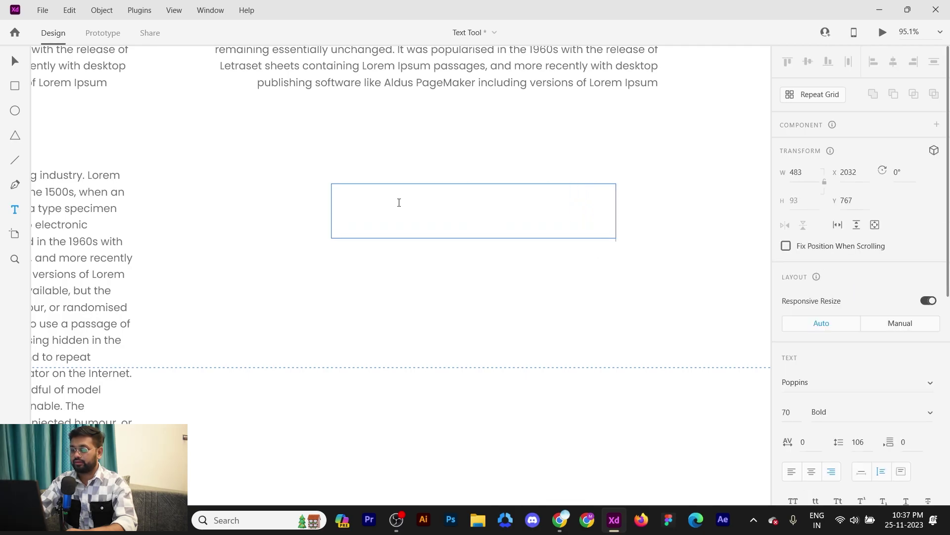
key(ctrl+v)
Step: Set the whole pasted passage to font size 18 and left-align it
key(ctrl+a)
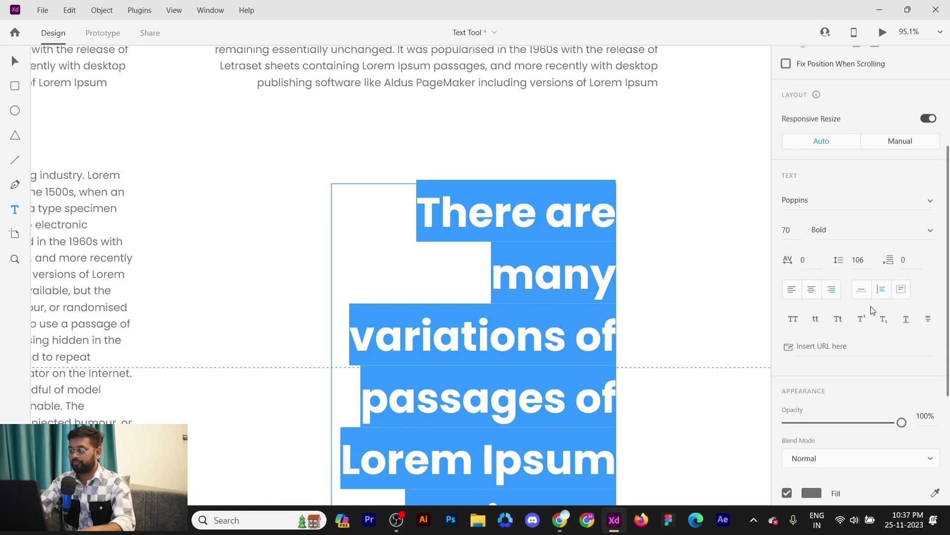
click(786, 205)
text(18)
key(Return)
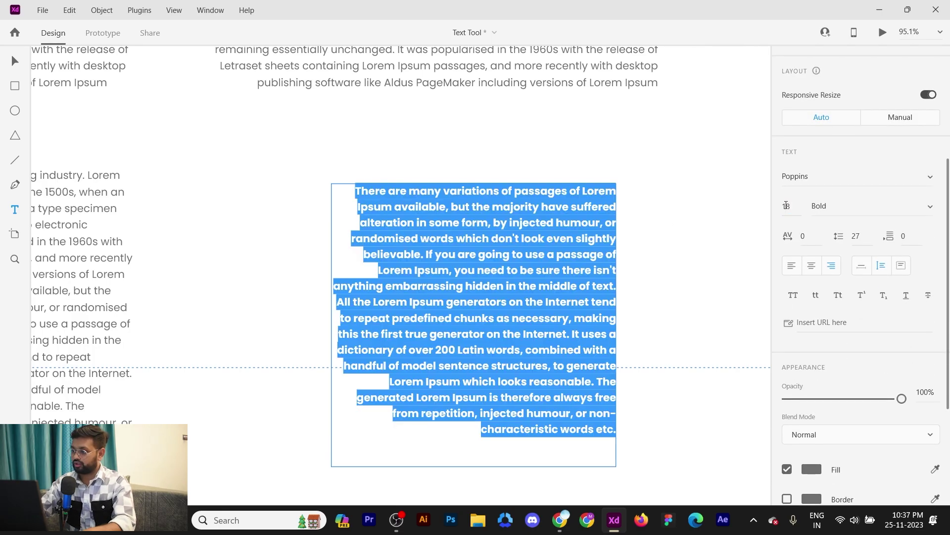
click(811, 265)
click(791, 265)
scroll(809, 227, down, 3)
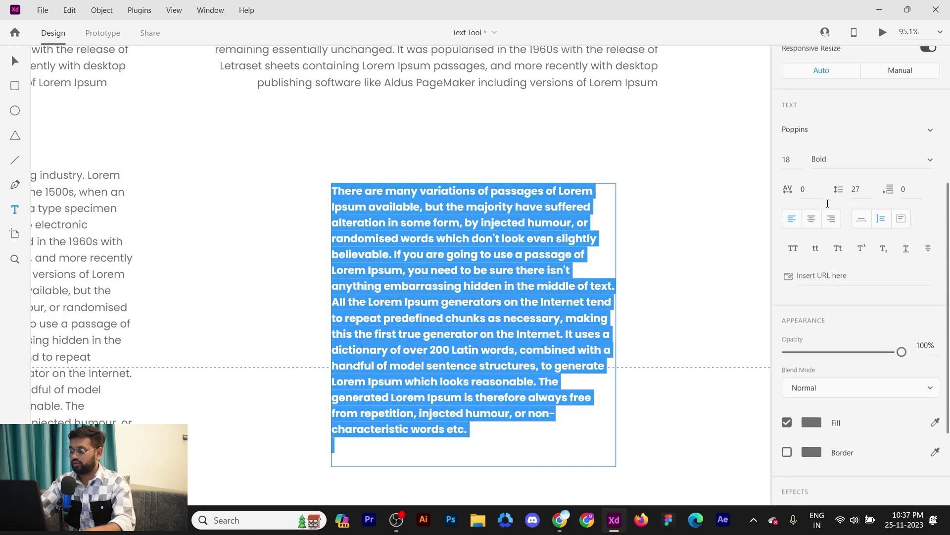
Step: Delete everything in the pasted passage after "but the majority have suffered" and finish editing the text
click(470, 255)
drag(592, 207, 569, 463)
key(BackSpace)
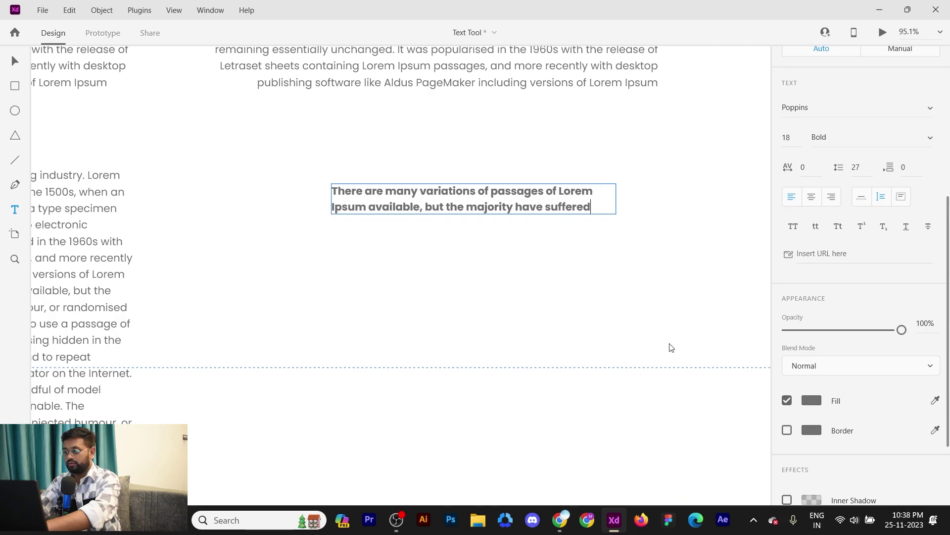
click(13, 60)
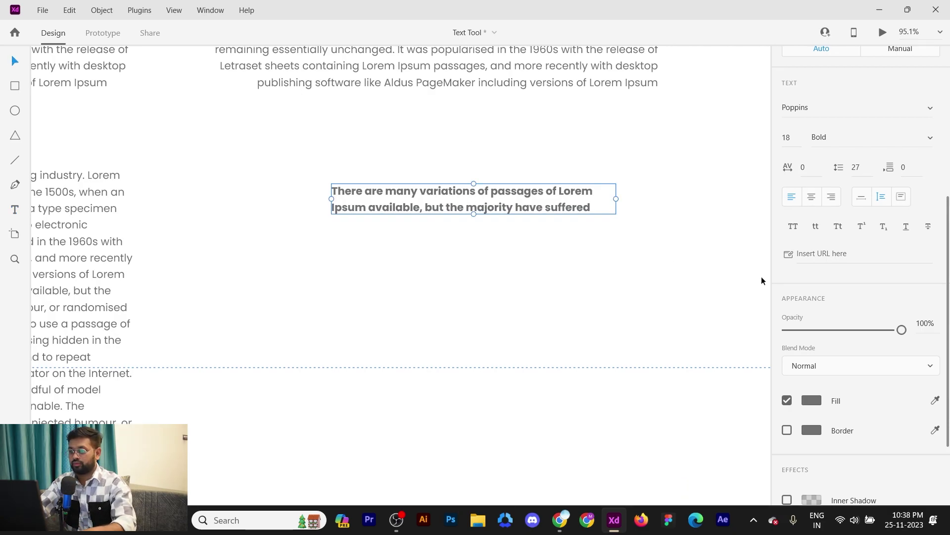
Step: Switch the shortened text to Fixed Size and extend the box's height to leave empty space below its two lines
scroll(554, 181, up, 3)
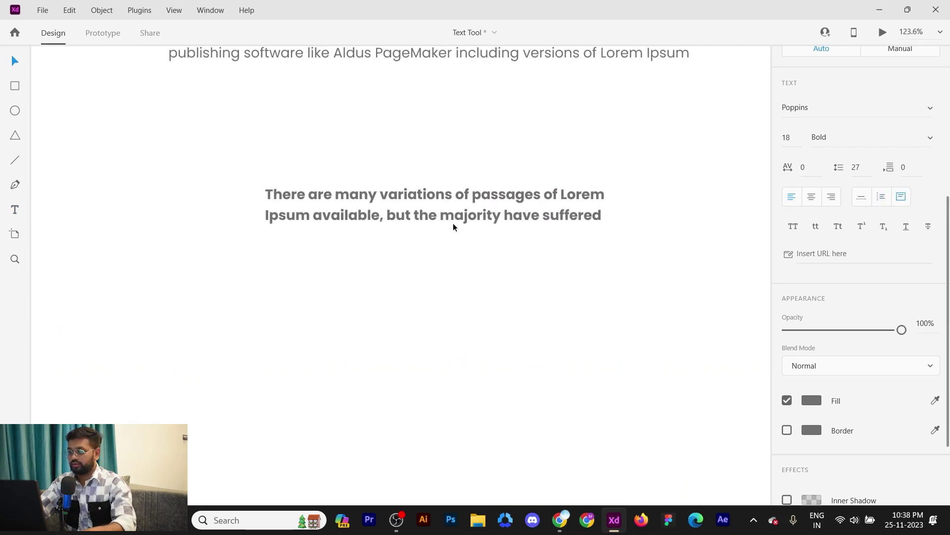
drag(450, 223, 456, 271)
scroll(482, 222, down, 3)
scroll(483, 226, left, 3)
Step: Replace the fixed-size box's text with the text copied from the neighbouring Lorem Ipsum paragraph
click(215, 257)
drag(674, 203, 513, 213)
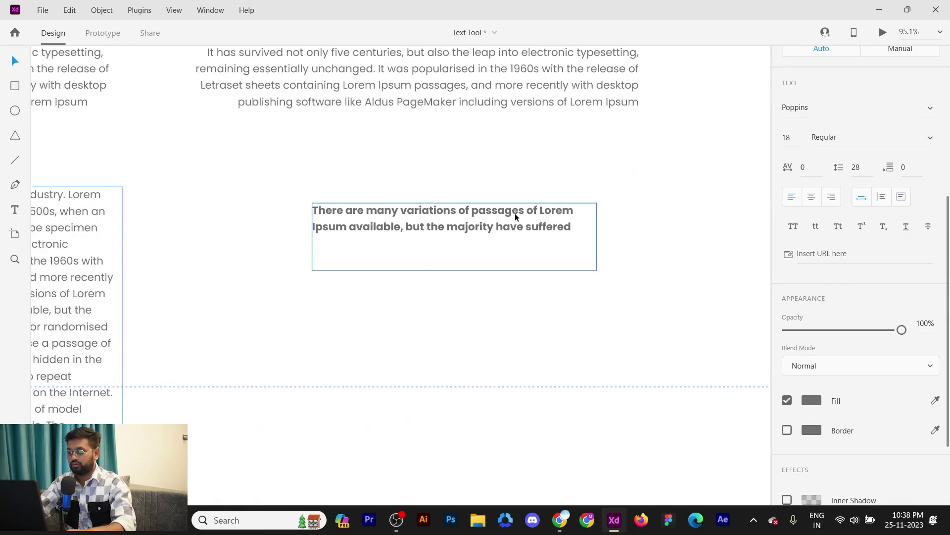
double_click(514, 214)
key(ctrl+v)
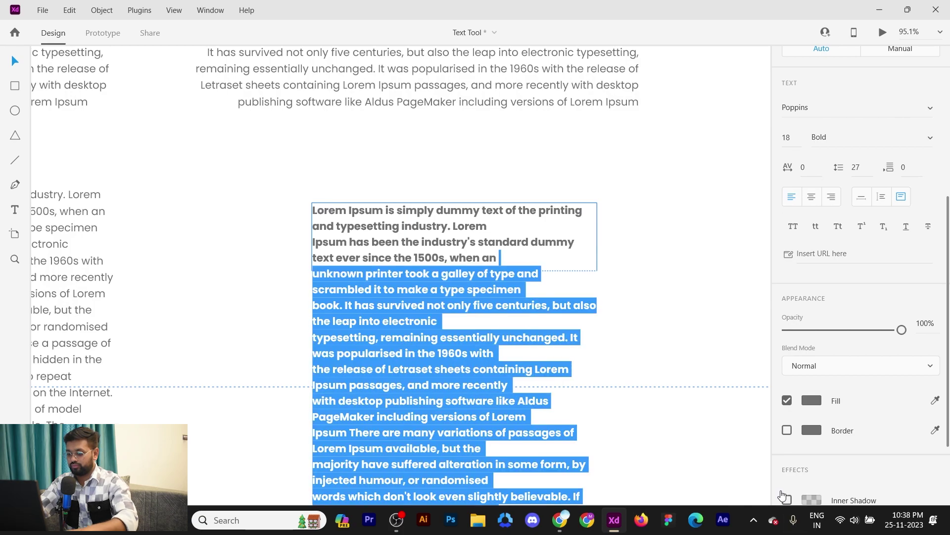
Step: Trim the overflowing text so its visible part ends at "text ever since the 1500s, when"
key(ctrl+v)
key(BackSpace)
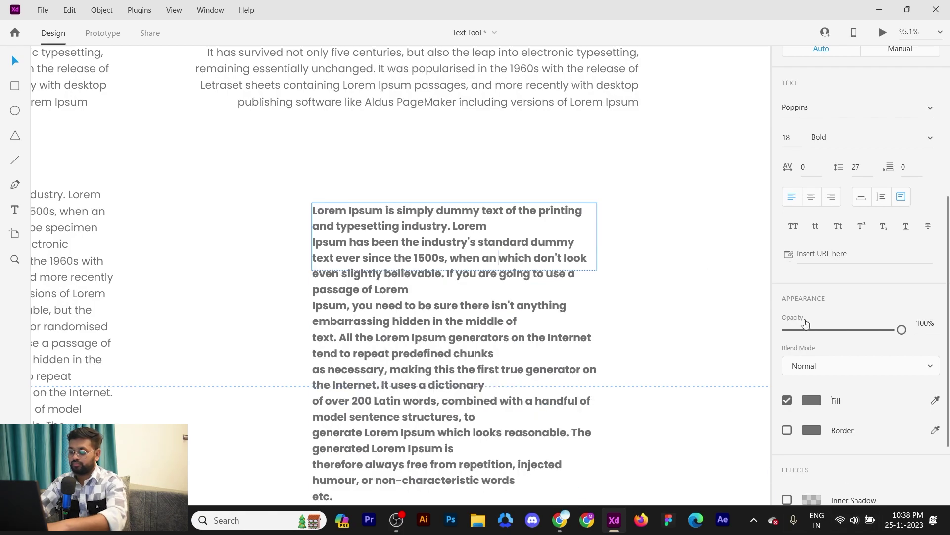
drag(498, 258, 609, 518)
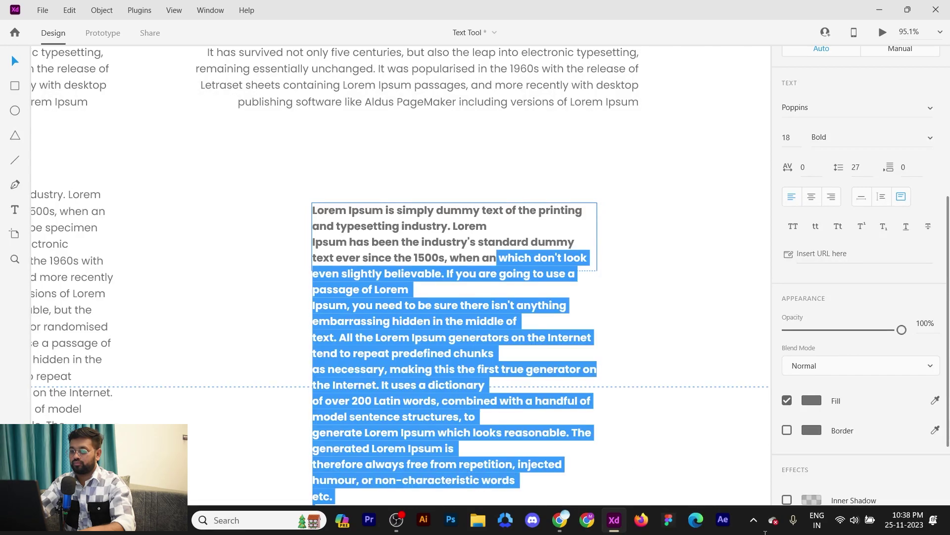
key(BackSpace)
key(ctrl+a)
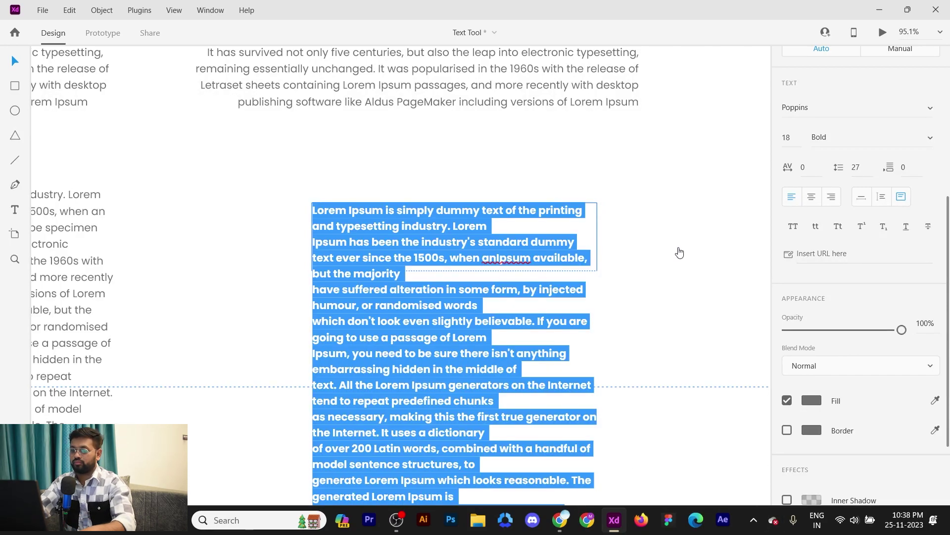
shift+click(487, 258)
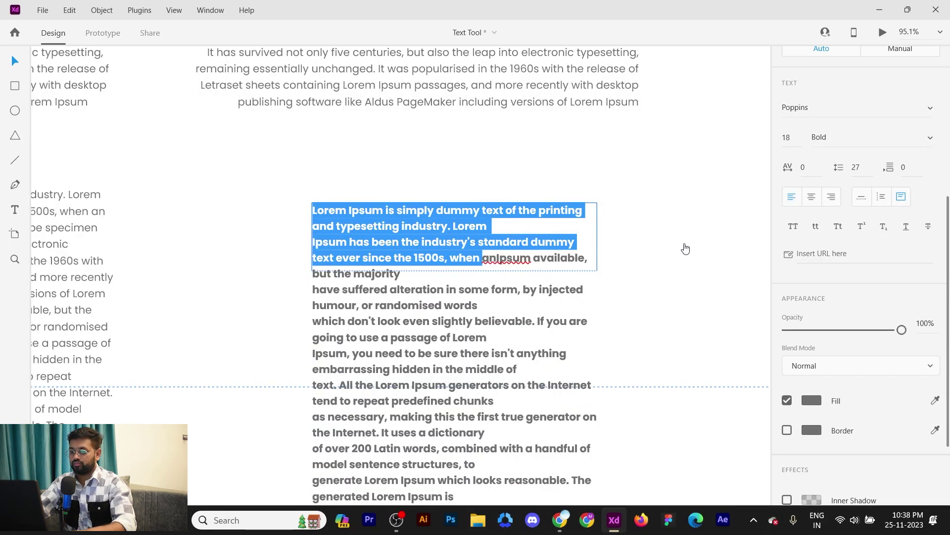
drag(483, 258, 720, 525)
key(BackSpace)
key(Delete)
key(Delete)
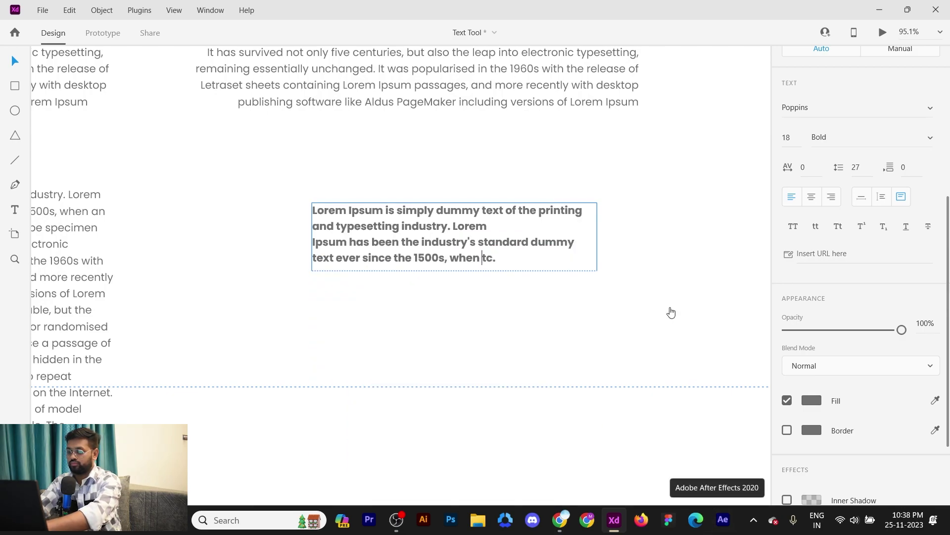
key(Delete)
key(Delete)
key(Delete)
key(Delete)
key(Escape)
Step: Shorten the fixed-size box to cut off the lines below "and typesetting industry. Lorem", and switch it to Auto Width
ctrl+scroll(526, 250, up, 3)
drag(621, 281, 623, 281)
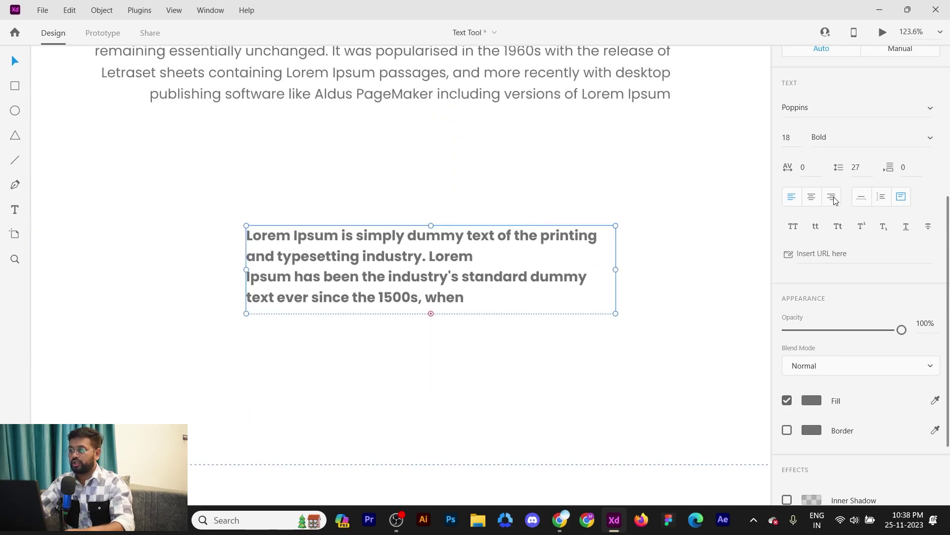
drag(431, 314, 435, 281)
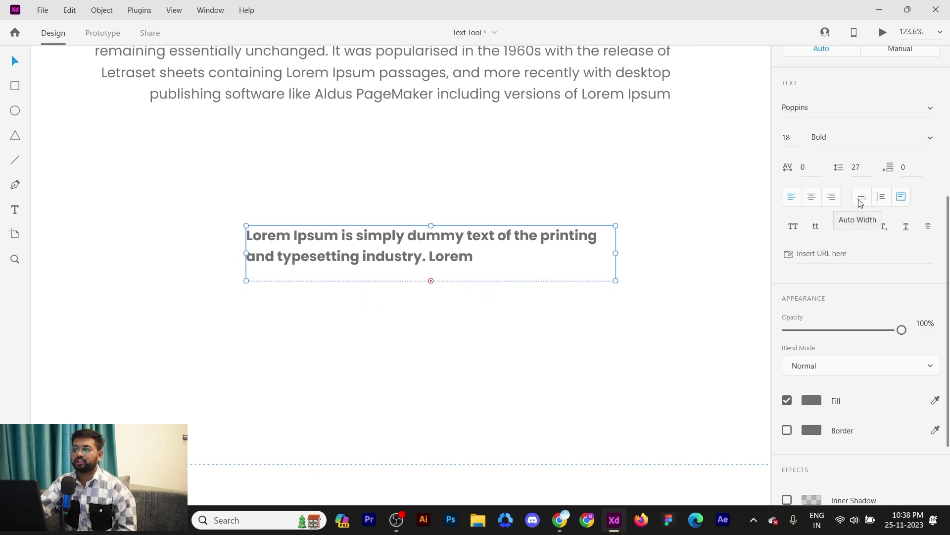
click(860, 202)
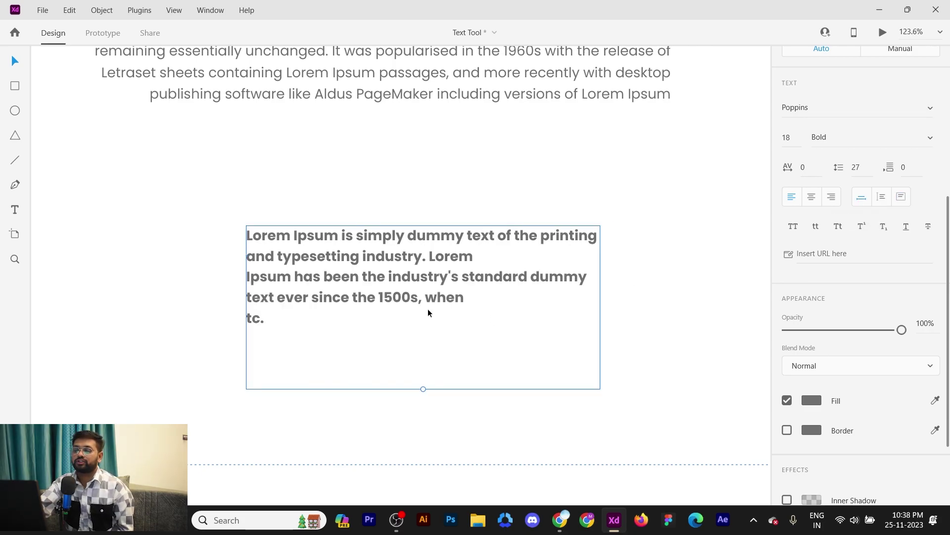
Step: Remove the empty lines after "tc." at the end of the auto-width text
double_click(318, 340)
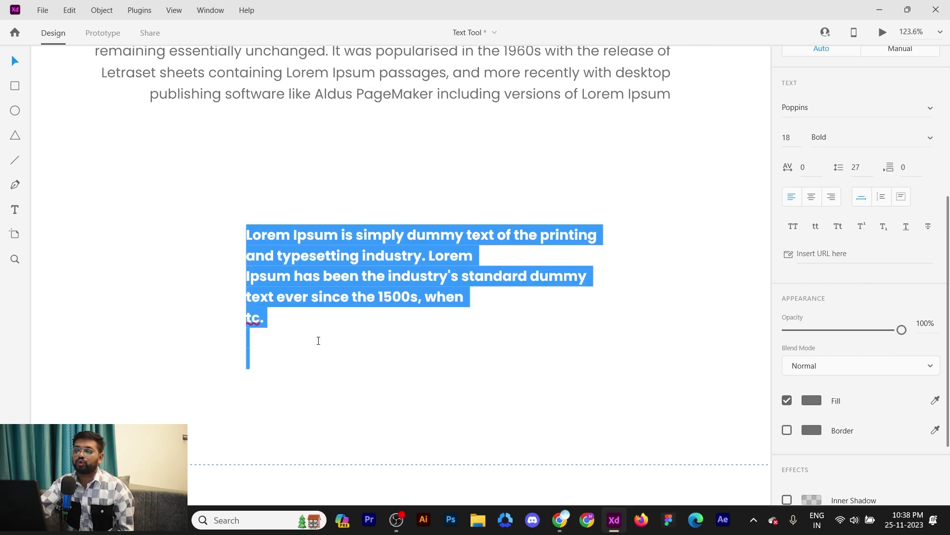
key(Right)
key(BackSpace)
key(BackSpace)
key(BackSpace)
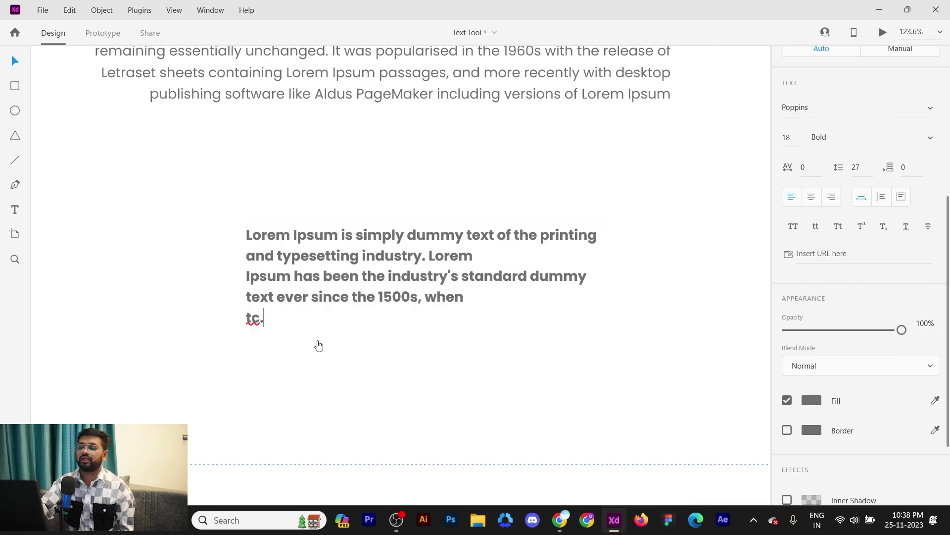
click(278, 192)
Step: Delete the bold test text below the right-aligned block and save the document
scroll(340, 183, down, 3)
drag(361, 206, 404, 214)
scroll(260, 211, down, 2)
drag(524, 227, 394, 258)
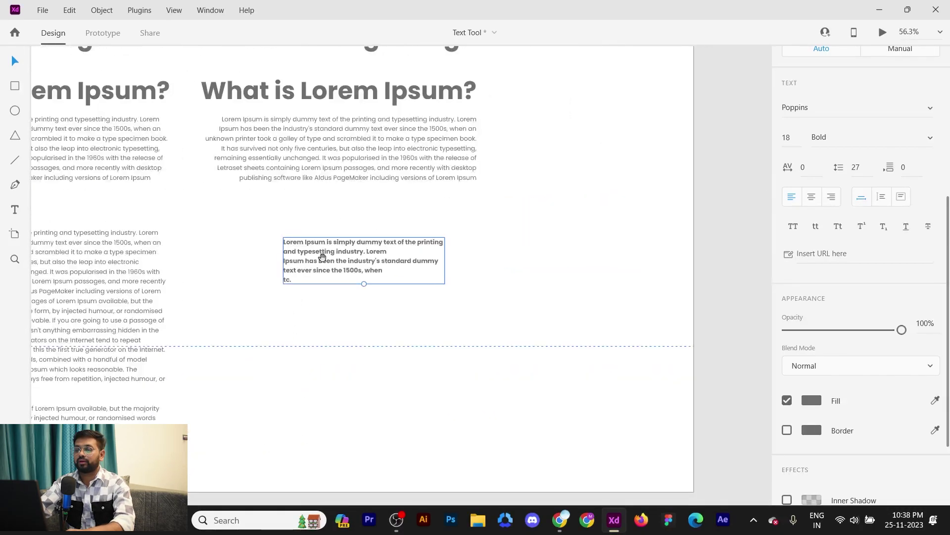
key(Delete)
drag(356, 213, 444, 211)
scroll(448, 210, up, 1)
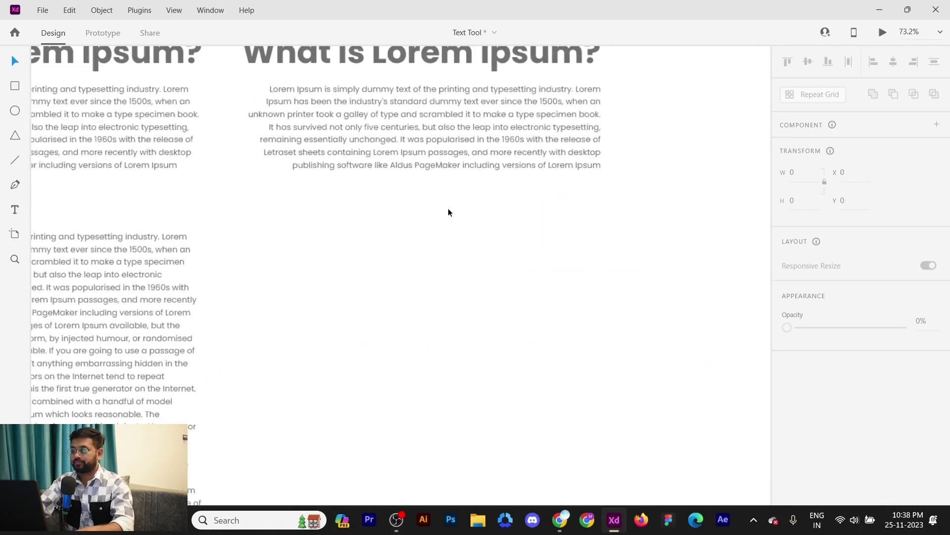
key(ctrl+s)
Step: Duplicate the left-aligned paragraph below the right-aligned block, at about X 1893, Y 749
drag(289, 262, 344, 299)
scroll(245, 183, down, 1)
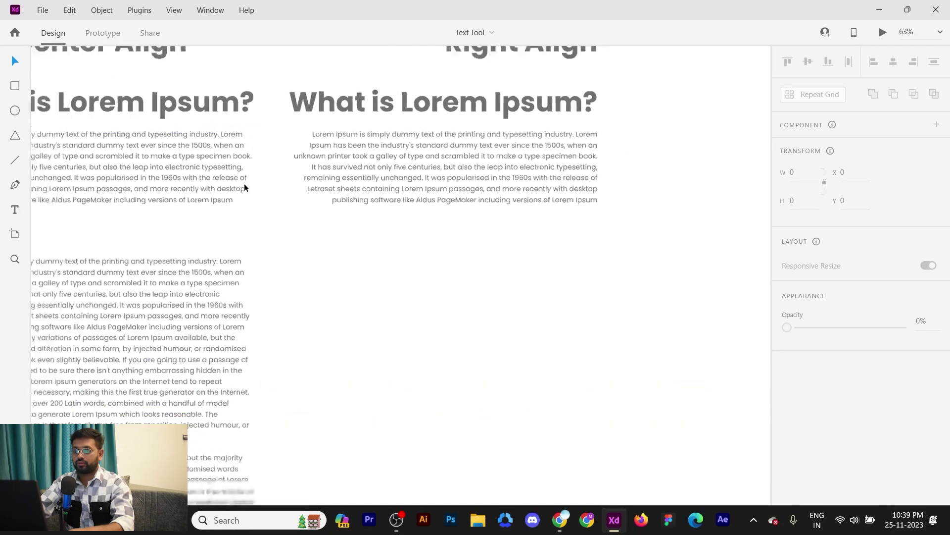
drag(55, 186, 197, 179)
alt+drag(63, 155, 474, 257)
drag(374, 235, 406, 263)
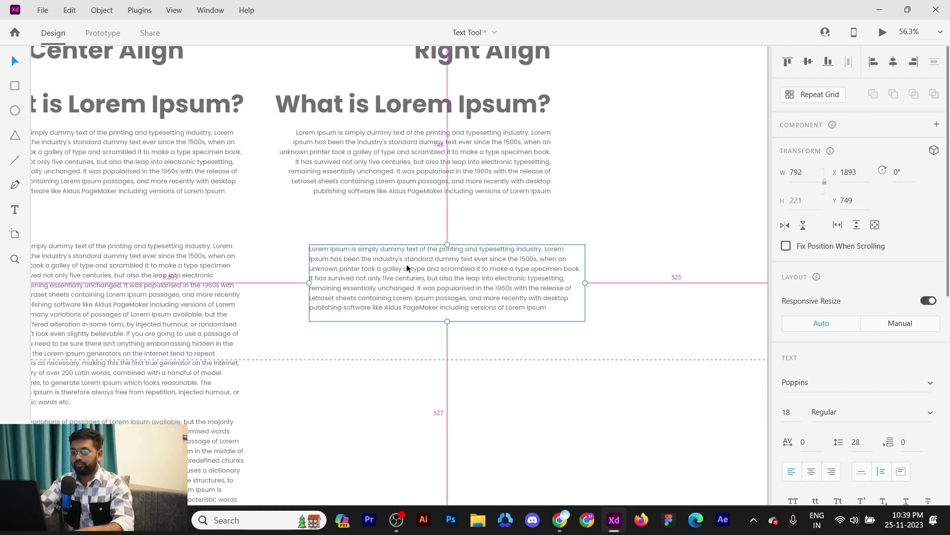
Step: Shorten the new paragraph copy to "Lorem Ipsum" and move it to about X 1875, Y 779
scroll(406, 263, up, 2)
double_click(360, 230)
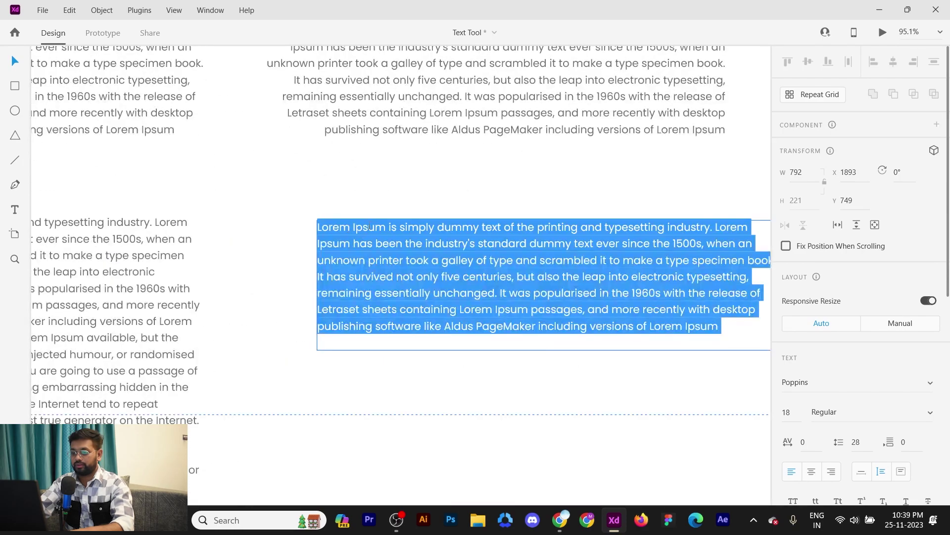
drag(388, 227, 855, 409)
key(BackSpace)
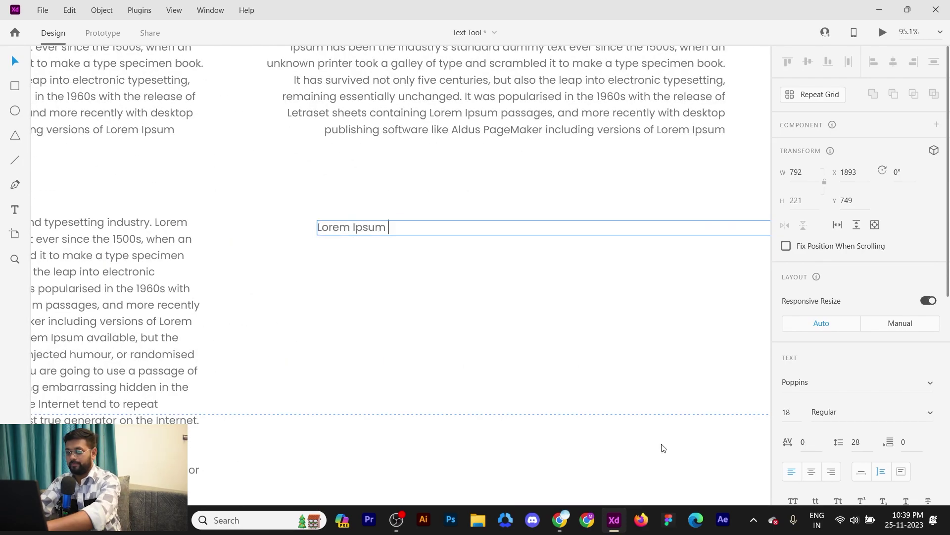
scroll(399, 308, down, 2)
drag(493, 326, 430, 303)
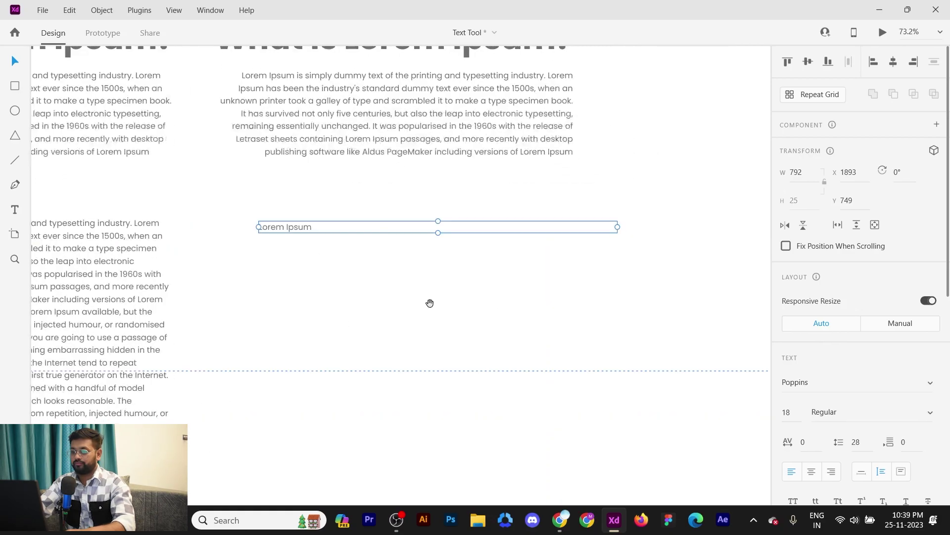
scroll(346, 251, up, 2)
drag(431, 266, 433, 276)
drag(286, 226, 275, 246)
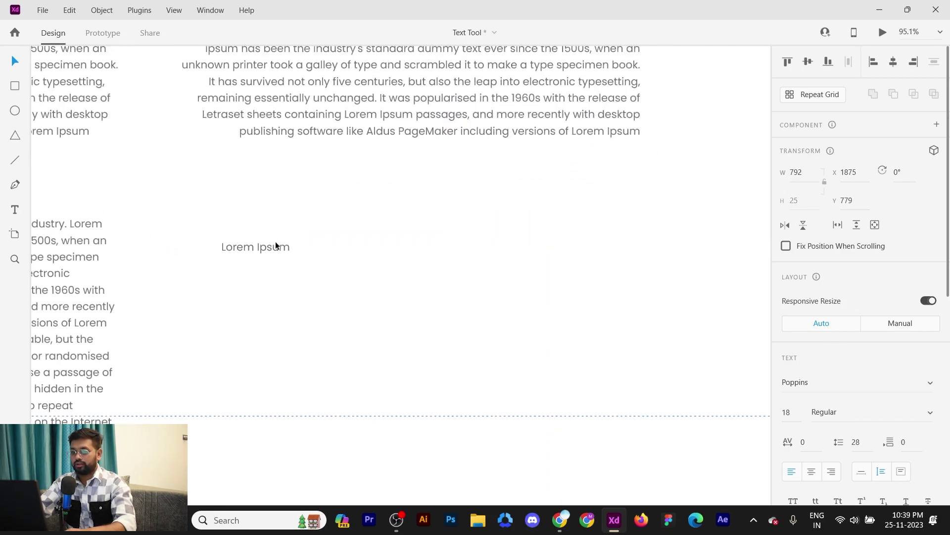
Step: Compare Auto Height with Auto Width on the "Lorem Ipsum" text, leaving it on Auto Width at Y 740
scroll(345, 297, up, 1)
scroll(808, 304, down, 3)
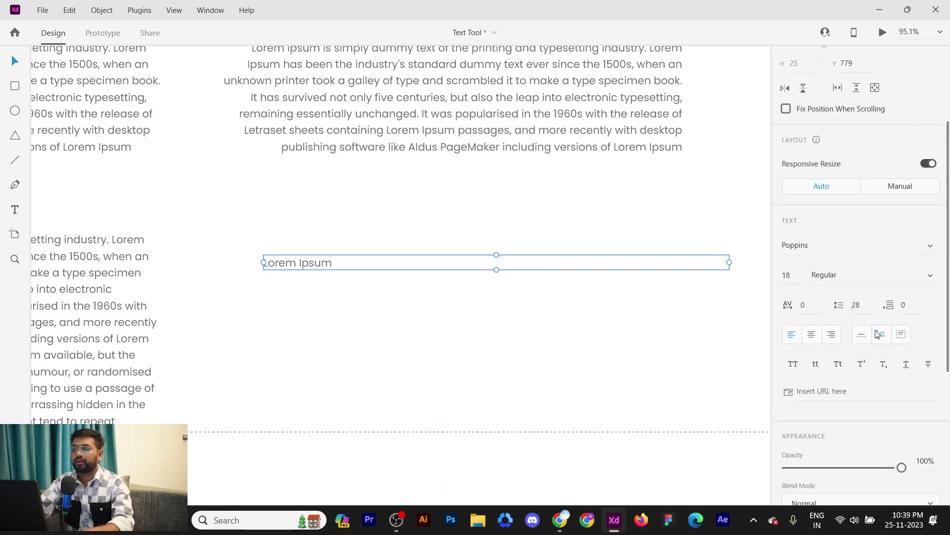
click(880, 334)
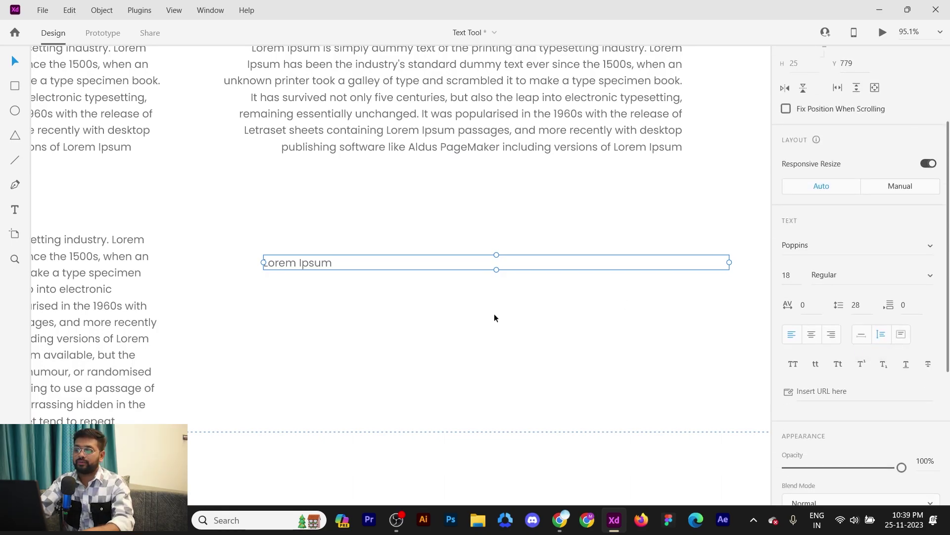
drag(323, 262, 307, 261)
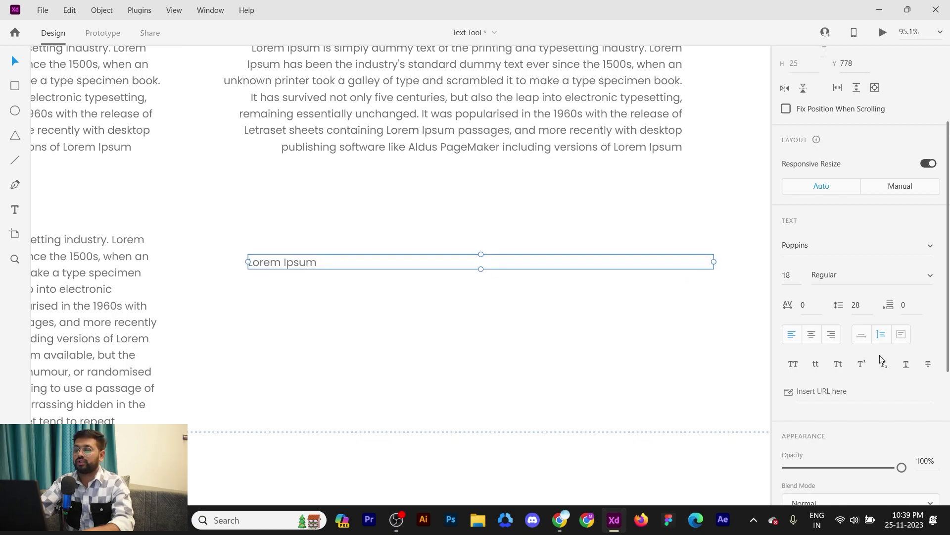
click(862, 335)
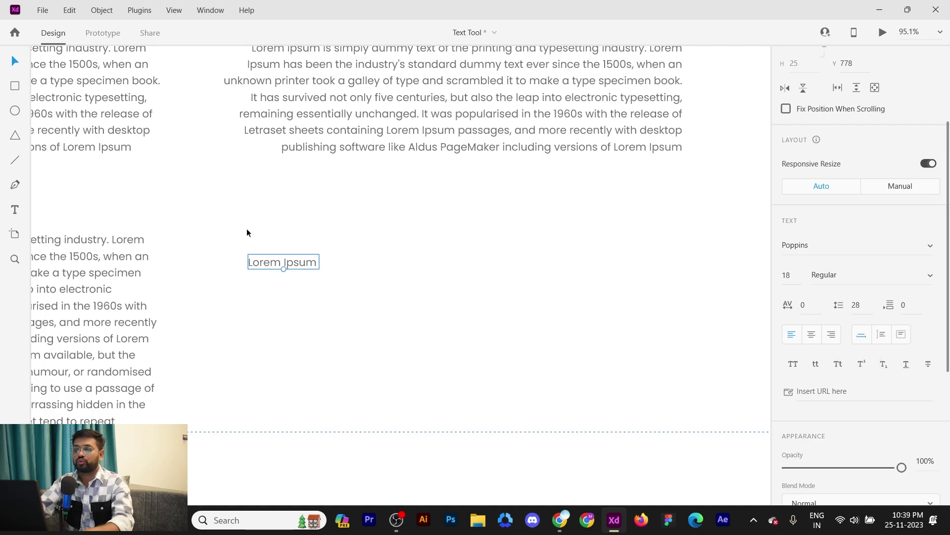
drag(297, 267, 320, 244)
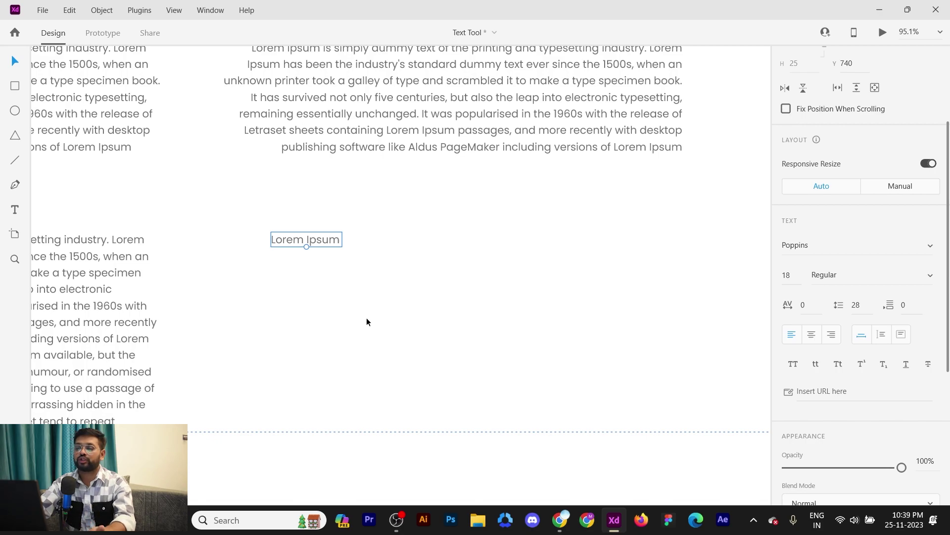
Step: Move the "Lorem Ipsum" text to the right of the right-aligned block and place a duplicate below the block at Y 757
scroll(386, 376, up, 5)
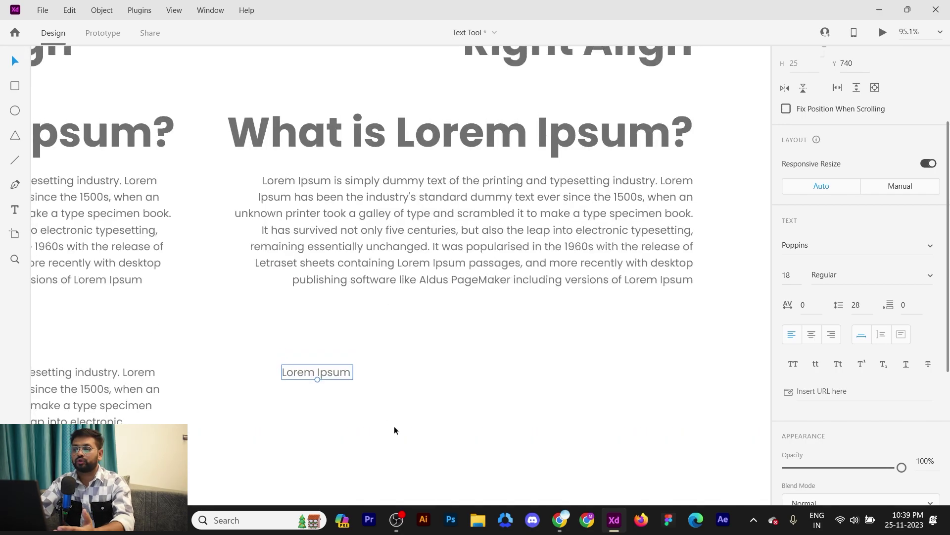
drag(388, 369, 415, 279)
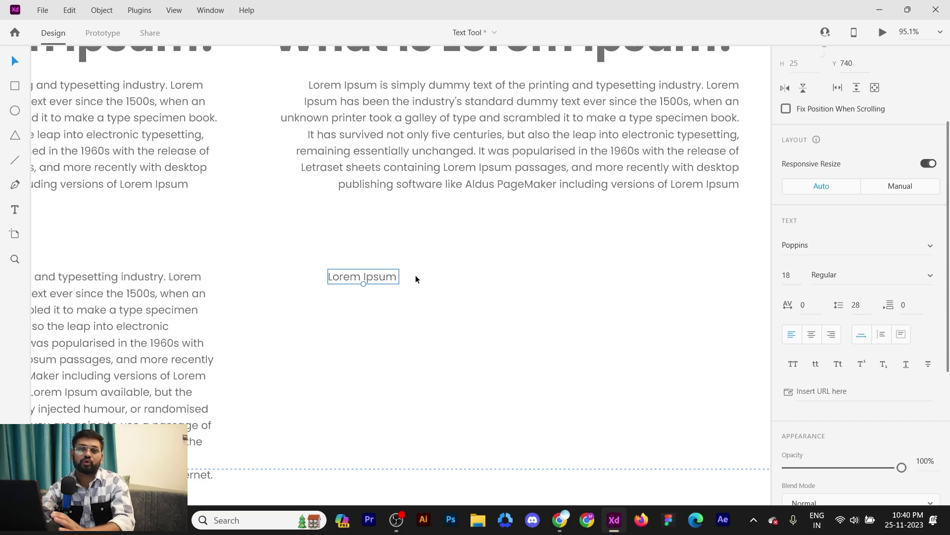
scroll(415, 275, down, 5)
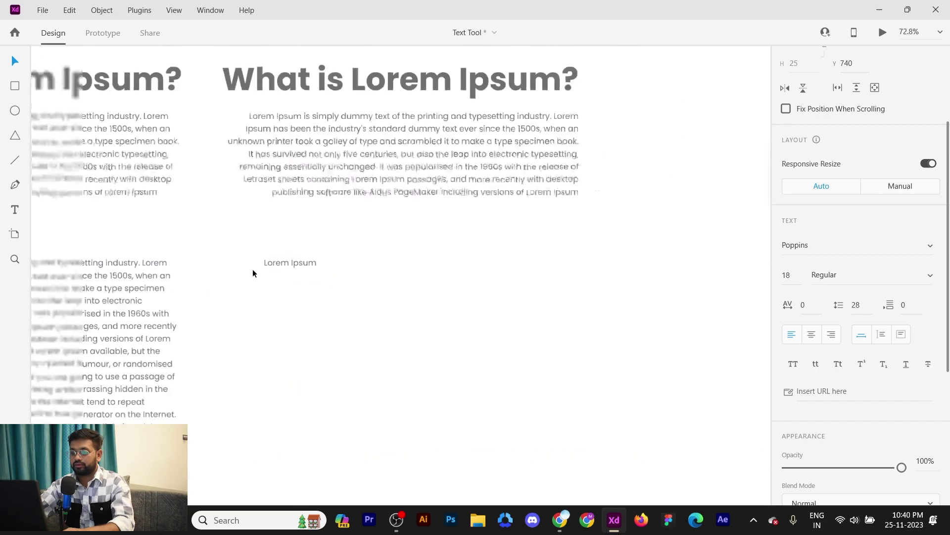
drag(303, 301, 656, 227)
scroll(578, 241, up, 5)
scroll(689, 165, down, 2)
drag(744, 158, 327, 245)
scroll(328, 244, up, 3)
scroll(431, 199, up, 1)
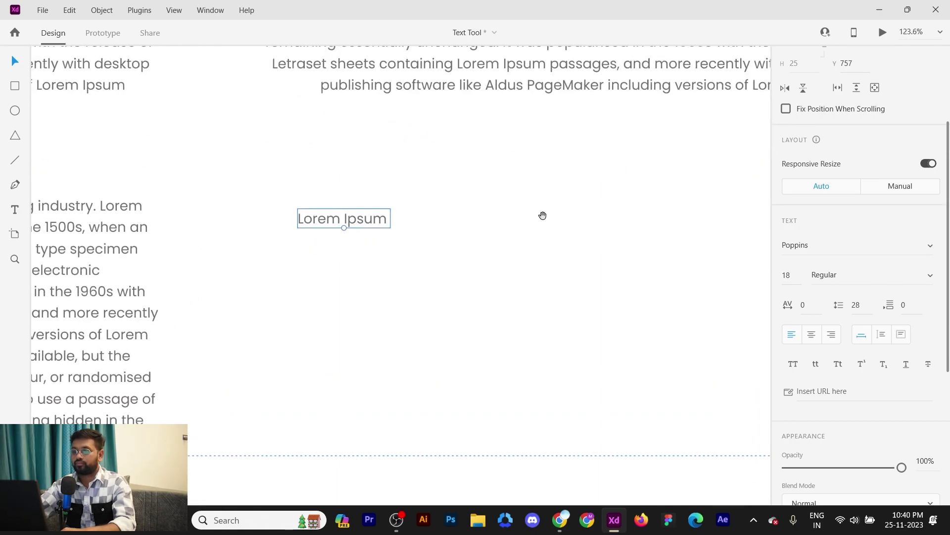
Step: Set the "Lorem Ipsum" text below the block to uppercase, and a duplicate beside it to lowercase
scroll(833, 354, down, 3)
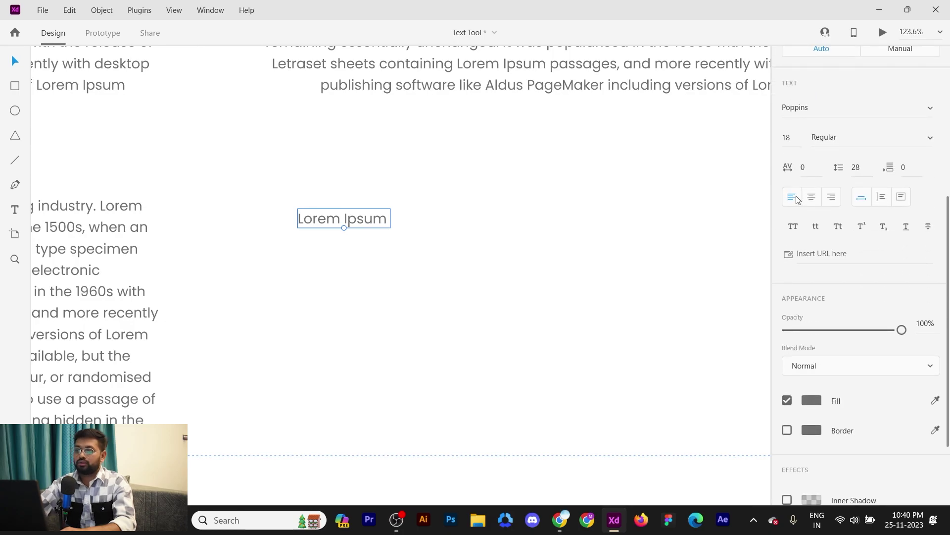
click(793, 226)
drag(363, 218, 465, 220)
scroll(509, 221, right, 2)
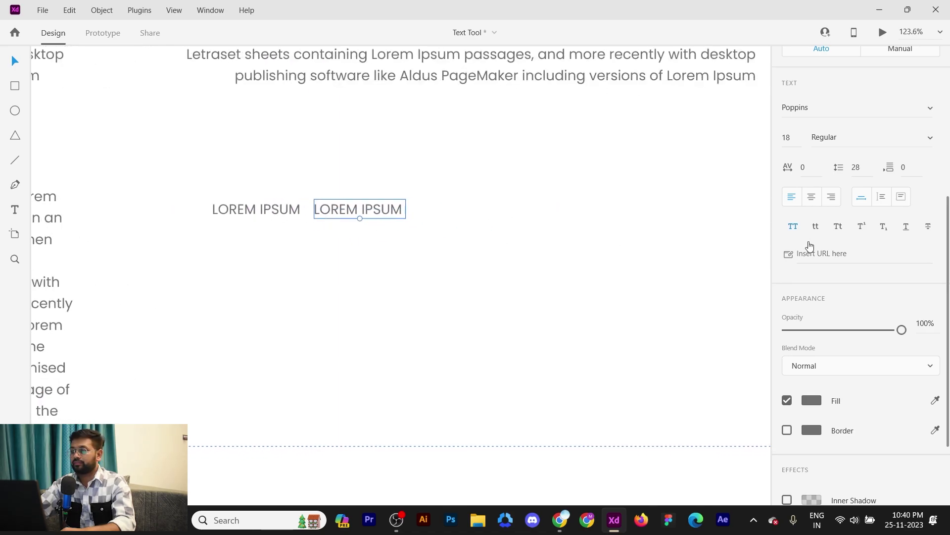
click(816, 227)
Step: Duplicate the lowercase sample to its right and set the copy to title case
drag(367, 210, 465, 210)
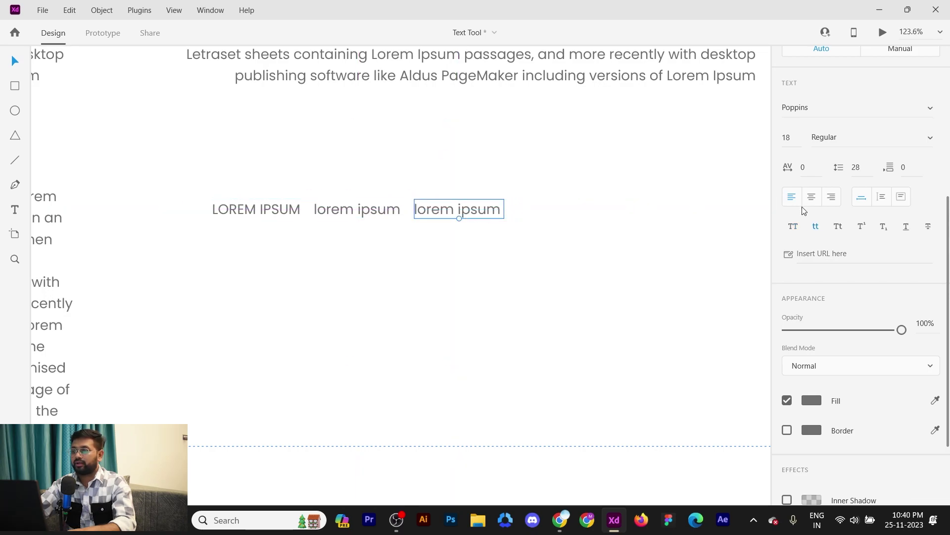
click(838, 228)
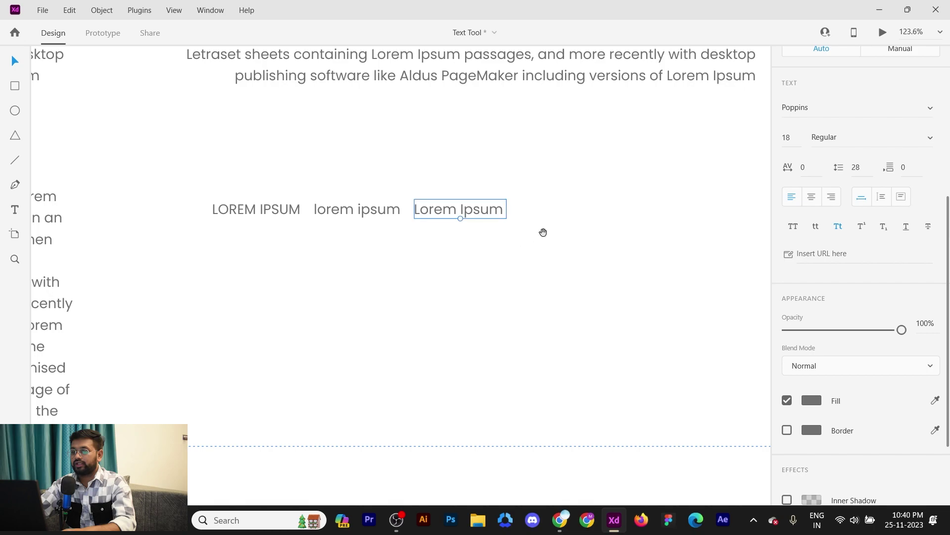
scroll(391, 245, up, 1)
scroll(390, 245, right, 1)
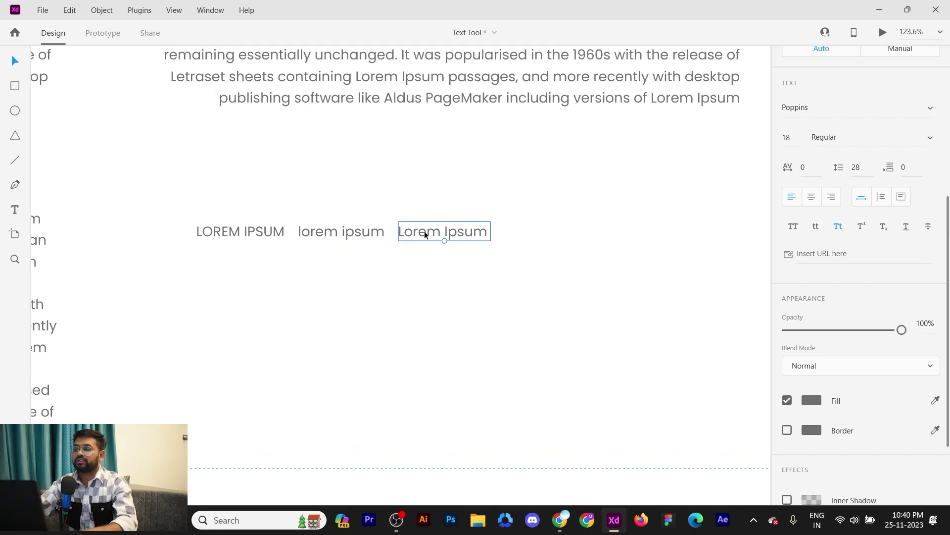
scroll(520, 223, up, 2)
scroll(519, 223, right, 2)
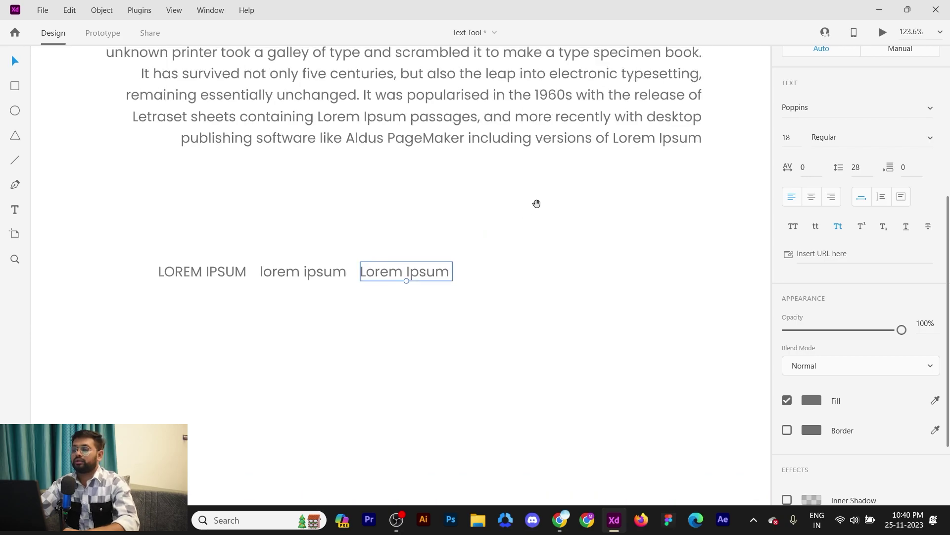
scroll(530, 213, down, 2)
scroll(530, 213, right, 2)
Step: Duplicate the title-case sample to its right and try superscript on the whole copy, leaving it off
drag(396, 225, 501, 224)
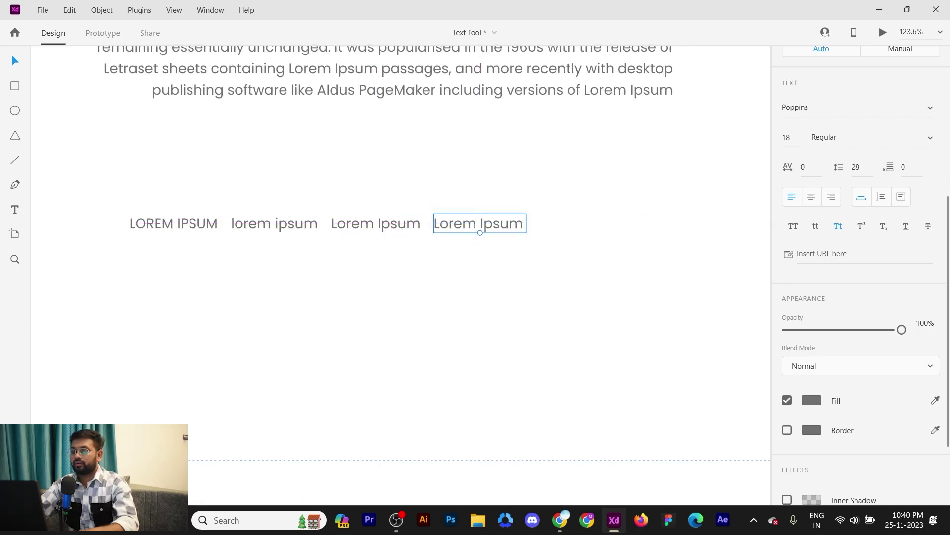
click(862, 228)
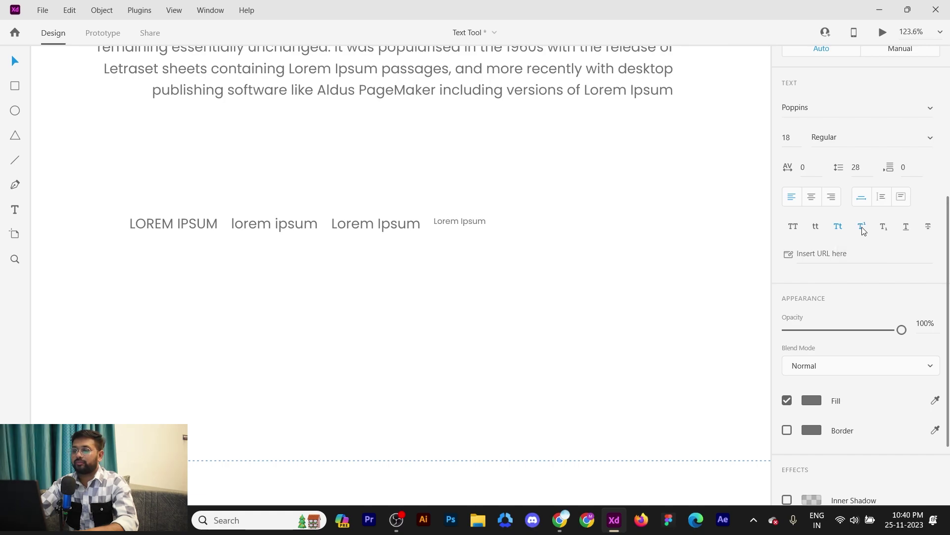
click(862, 228)
Step: Duplicate the last "Lorem Ipsum" sample to its right and replace the copy's text with "452"
scroll(435, 238, up, 2)
drag(428, 235, 572, 230)
double_click(571, 230)
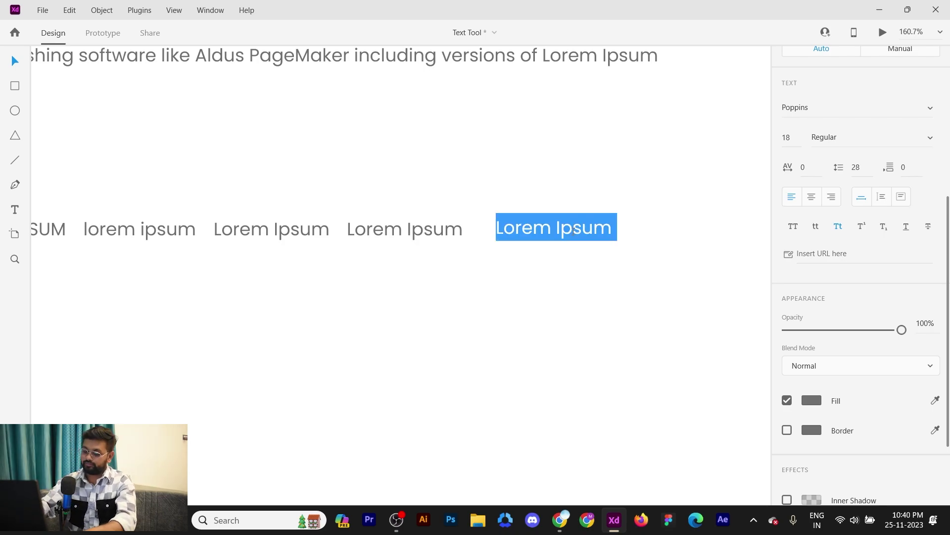
text(45)
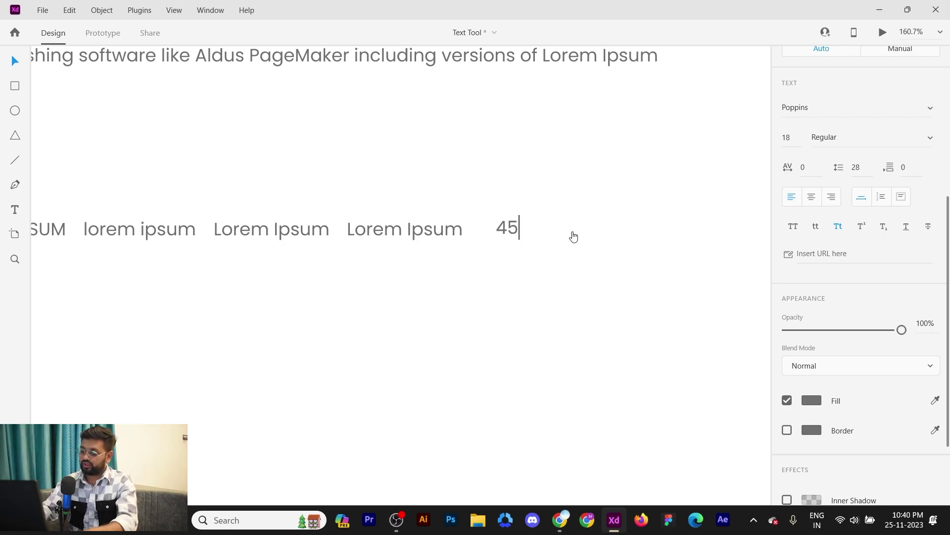
text(2)
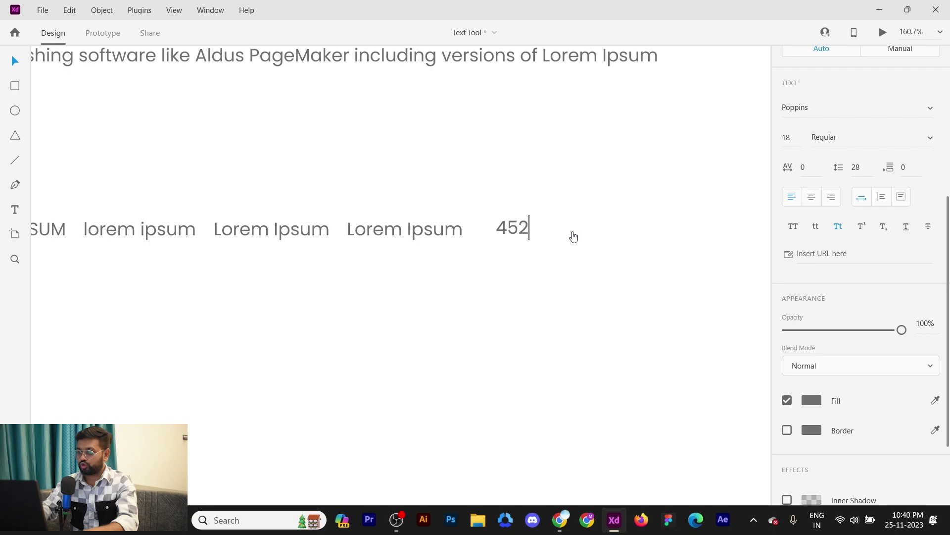
Step: Make the final digit 2 of "452" superscript
key(Left)
key(shift+Right)
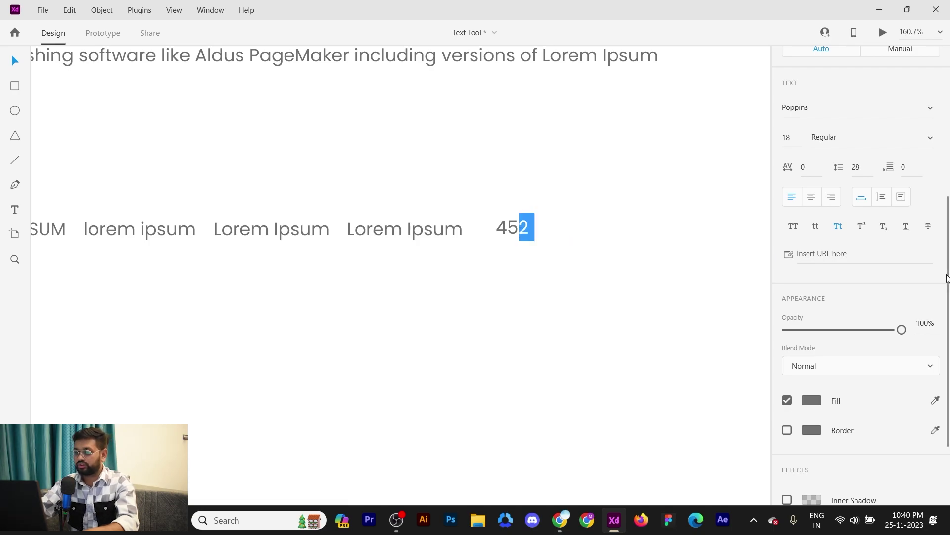
click(861, 227)
key(Escape)
Step: Duplicate the superscript number sample to its right and make the copy's digit 2 subscript
drag(571, 274, 457, 280)
alt+drag(408, 242, 472, 242)
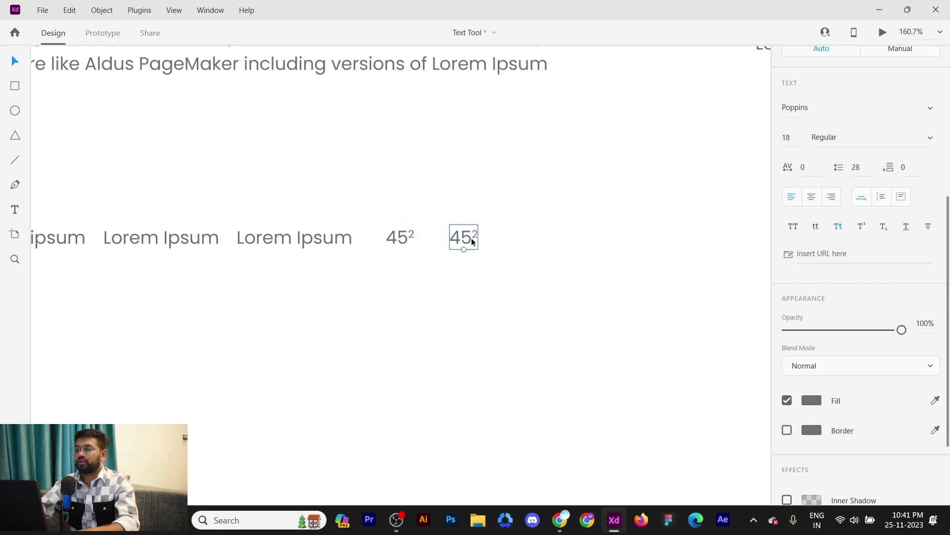
double_click(475, 242)
click(473, 237)
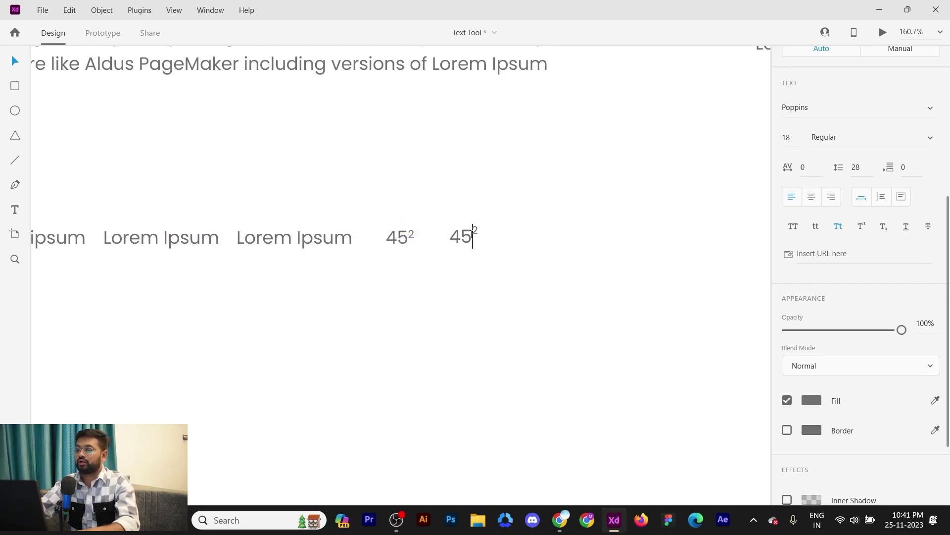
drag(473, 236, 479, 236)
click(883, 228)
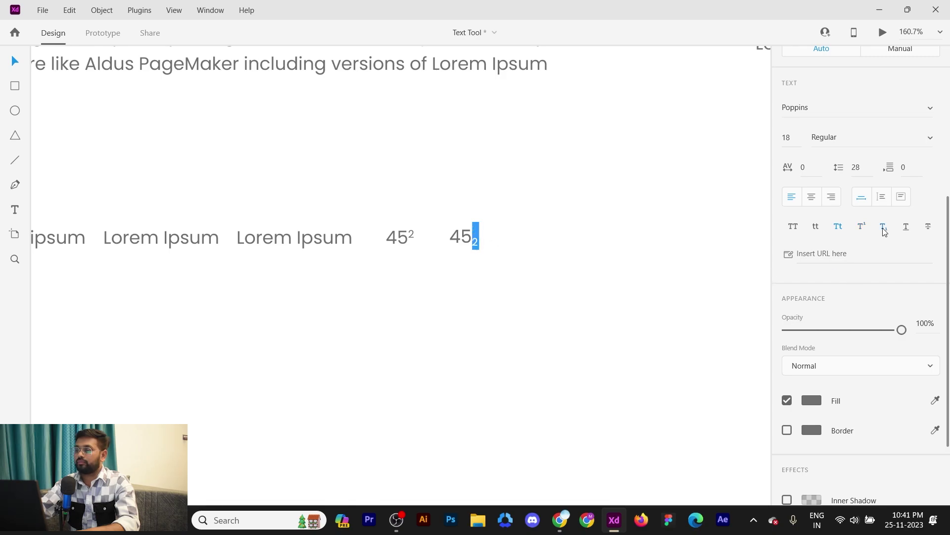
key(Escape)
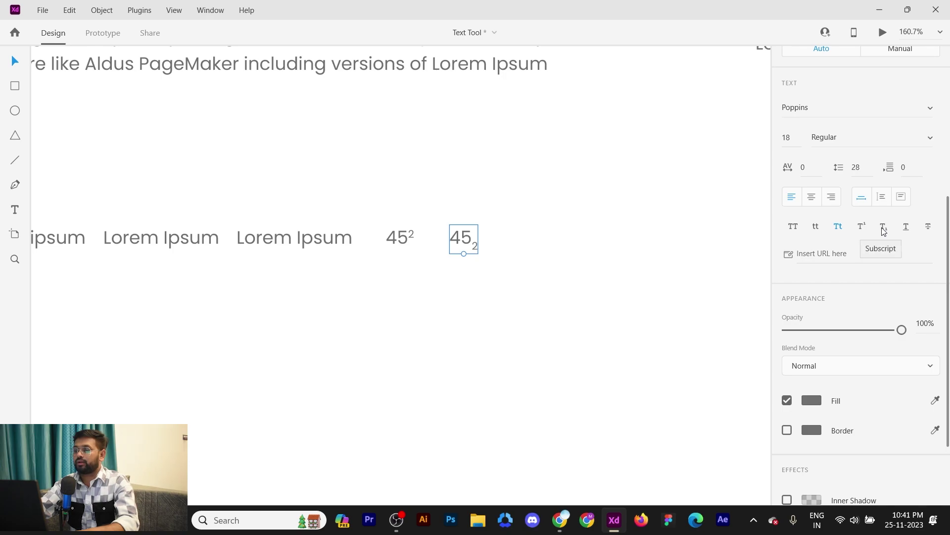
Step: Duplicate the last title-case "Lorem Ipsum" to the right of the subscript sample and underline the copy
scroll(508, 268, right, 3)
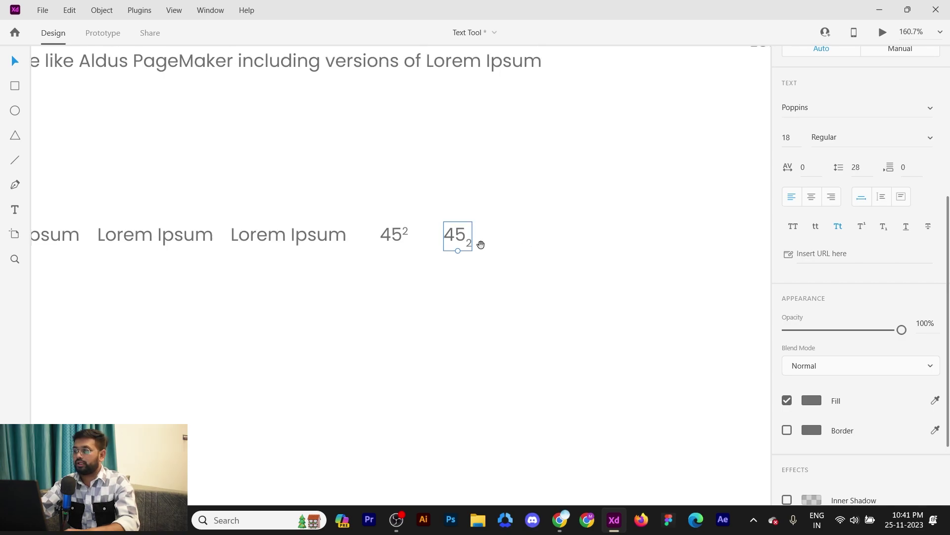
click(257, 236)
drag(257, 236, 555, 232)
click(906, 226)
Step: Duplicate the underlined "Lorem Ipsum" to its right and apply strikethrough to the copy
drag(670, 230, 477, 240)
drag(399, 240, 563, 243)
click(928, 227)
Step: Review the row of case, superscript, subscript, underline and strikethrough samples below the right-aligned block
scroll(611, 266, down, 5)
drag(322, 270, 369, 276)
scroll(436, 263, right, 4)
scroll(435, 262, up, 2)
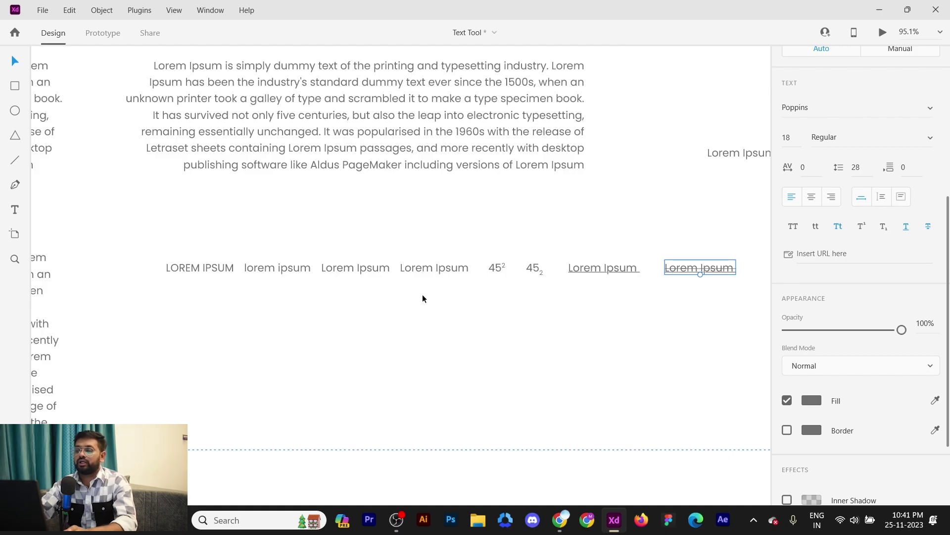
scroll(422, 292, down, 3)
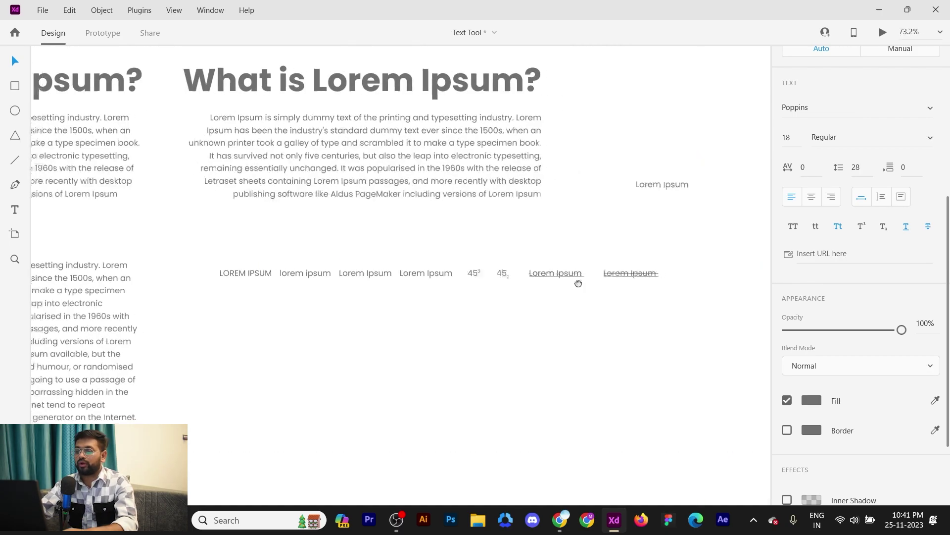
scroll(396, 279, up, 5)
scroll(412, 279, left, 5)
click(282, 239)
scroll(456, 122, down, 3)
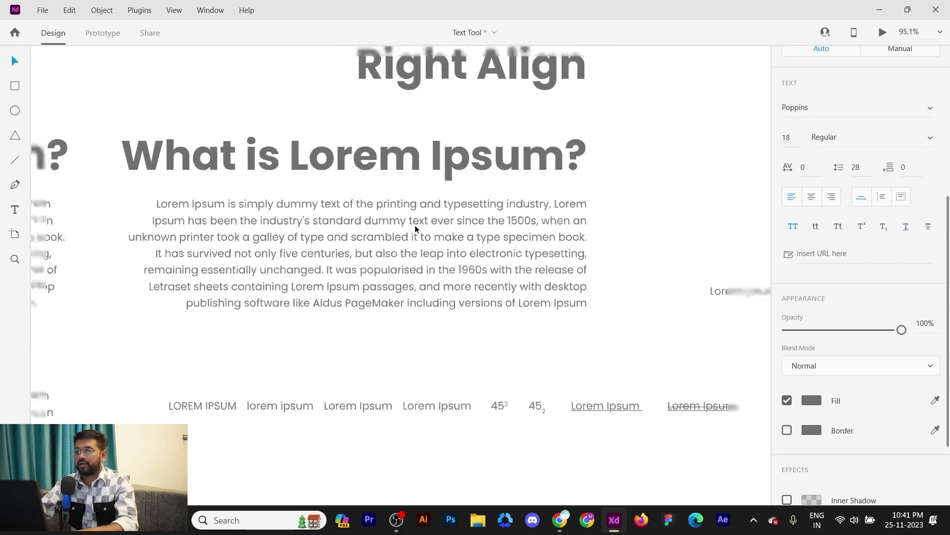
Step: Examine the text and appearance settings of the right-aligned paragraph, including opacity and blend mode
click(464, 205)
double_click(464, 205)
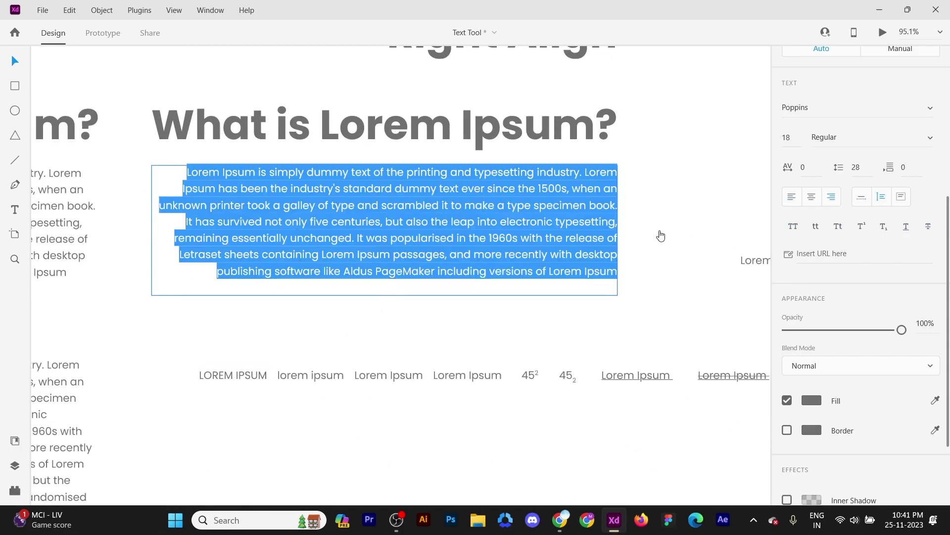
click(574, 206)
scroll(572, 221, down, 2)
click(542, 223)
scroll(827, 293, down, 3)
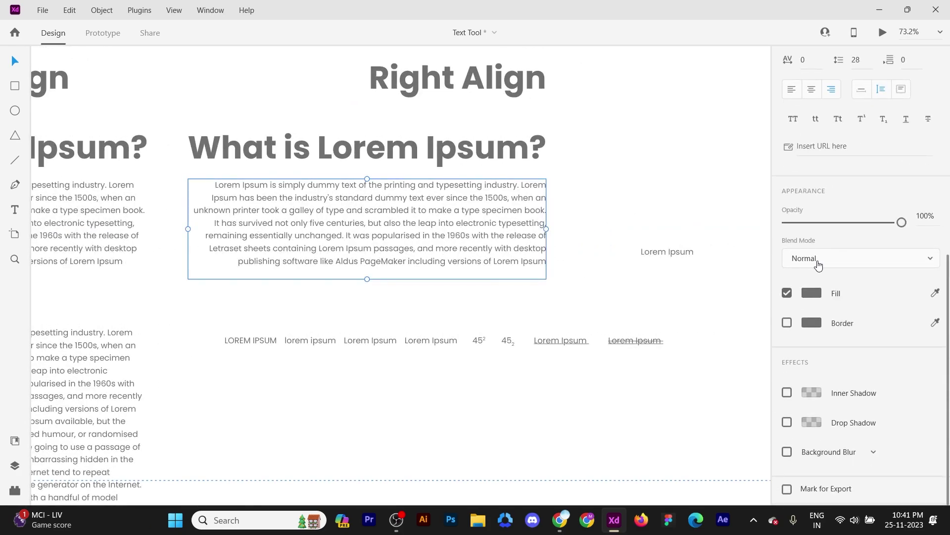
scroll(818, 267, up, 3)
scroll(871, 282, down, 1)
mouse_move(902, 290)
mouse_down()
mouse_move(815, 291)
mouse_move(902, 291)
mouse_up()
scroll(806, 302, down, 2)
Step: Set the right-aligned paragraph's fill to #FF0000 and try its border option, leaving the border off
click(806, 294)
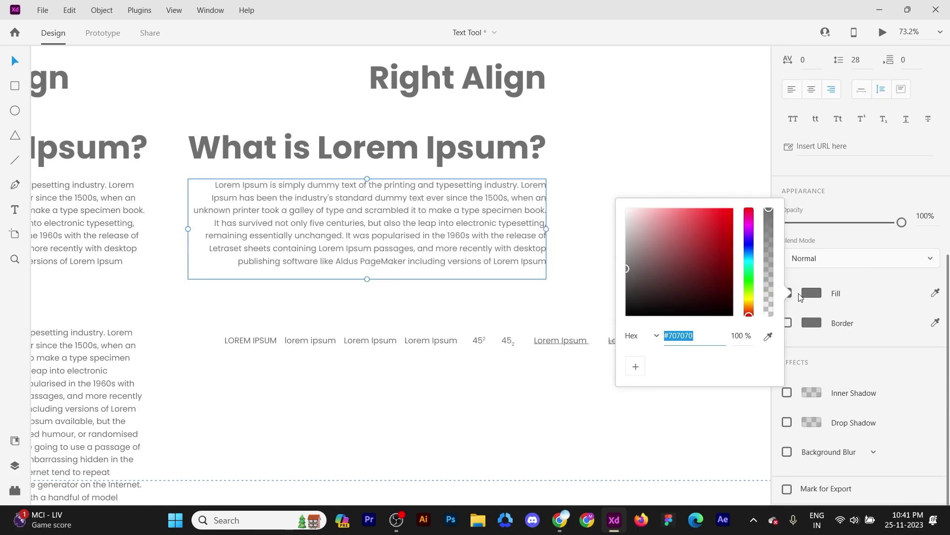
text(FF0000)
key(Return)
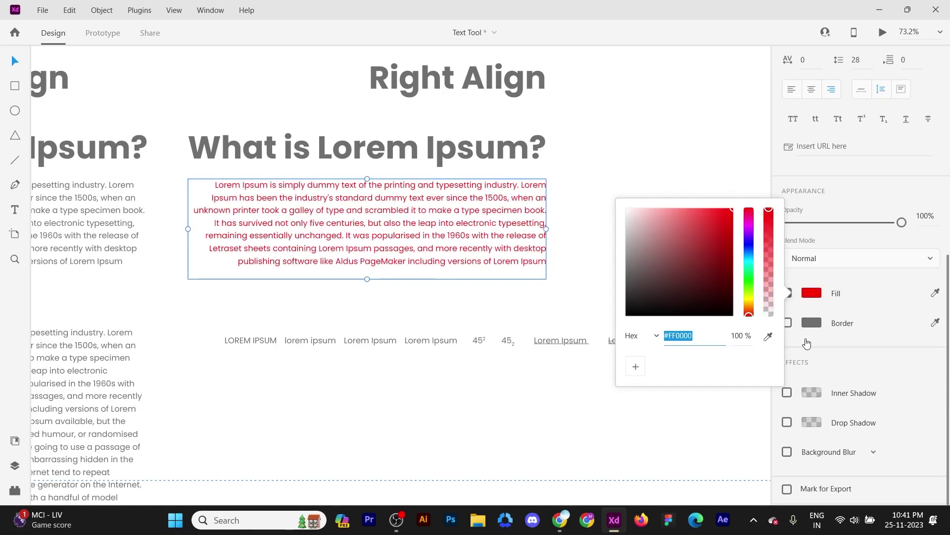
click(787, 322)
click(787, 323)
click(788, 324)
Step: Set the right-aligned paragraph's fill to black, #000000
click(352, 231)
click(806, 296)
click(626, 315)
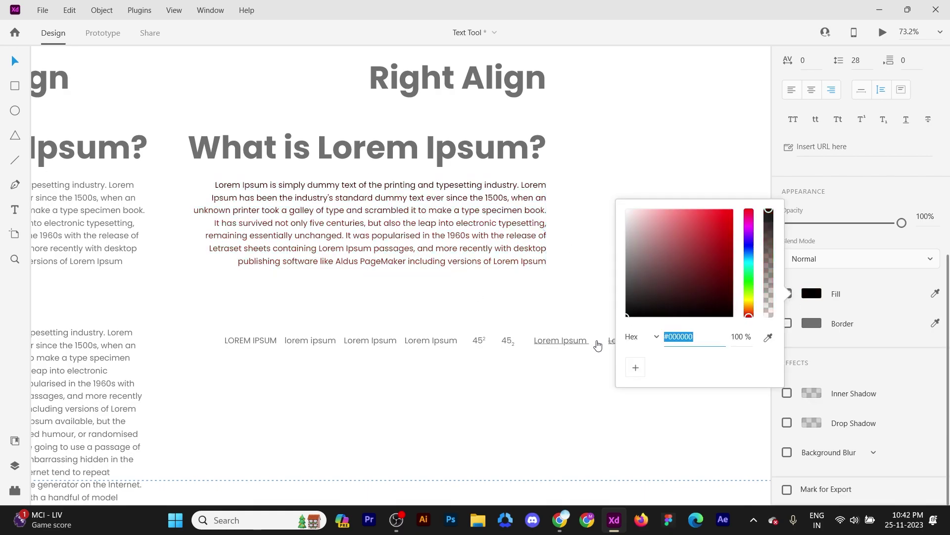
scroll(403, 218, up, 2)
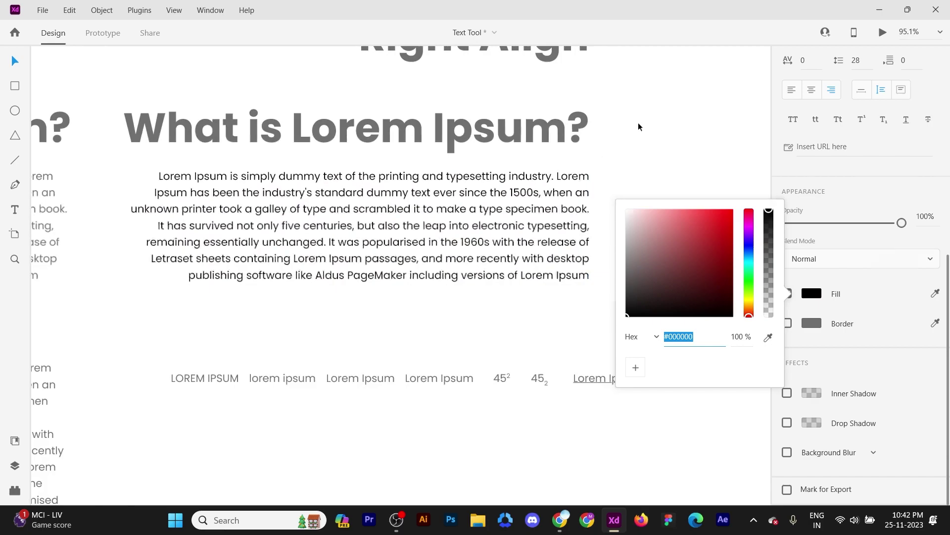
click(639, 125)
Step: Give the words "make a type specimen book" in the right-aligned paragraph a turquoise fill
double_click(509, 208)
click(290, 212)
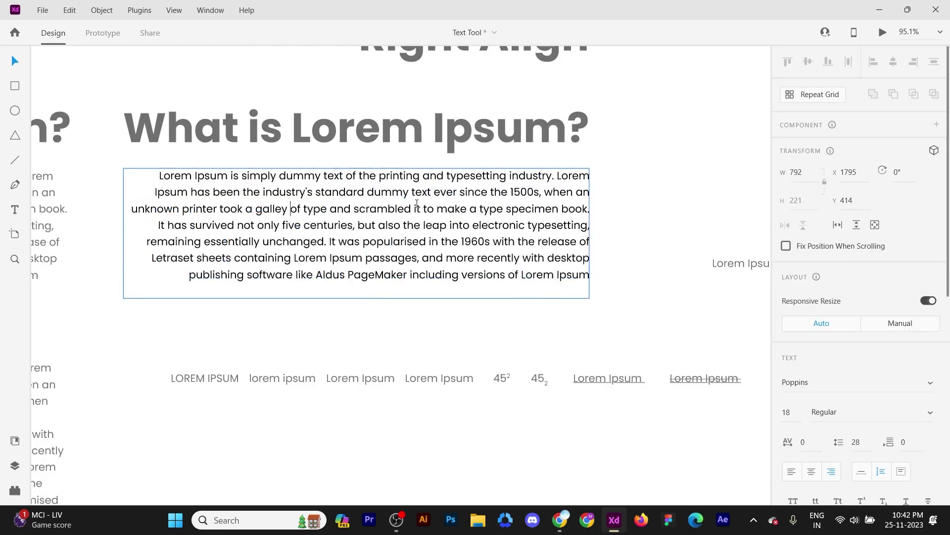
drag(438, 209, 589, 209)
scroll(912, 337, down, 5)
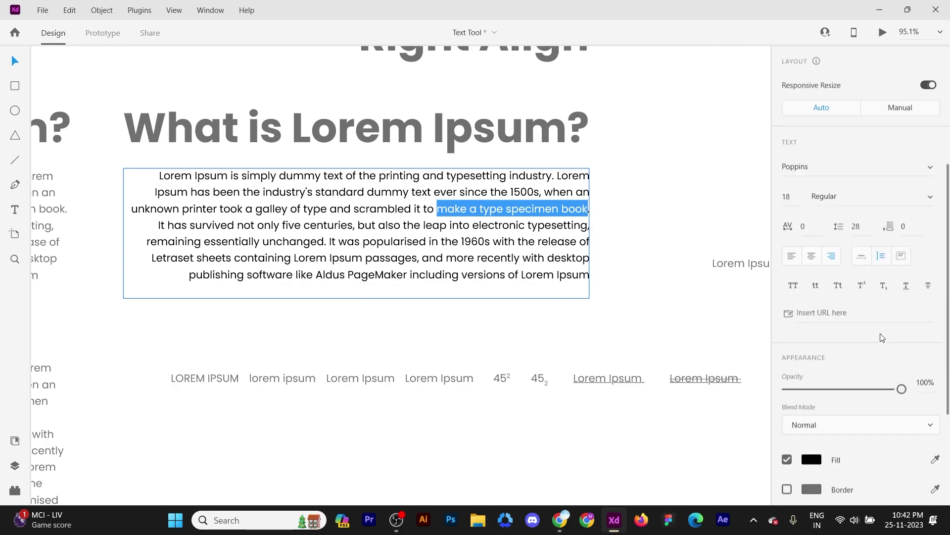
click(808, 402)
click(750, 373)
click(726, 317)
key(Escape)
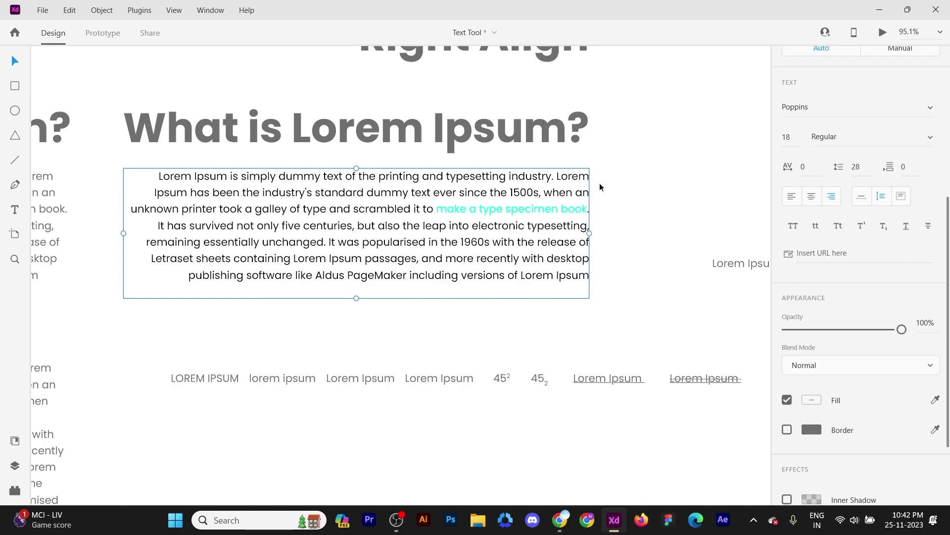
Step: Recolor "make a type specimen book." including its period in the right-aligned paragraph to a deep blue-violet fill
double_click(476, 207)
drag(437, 209, 590, 208)
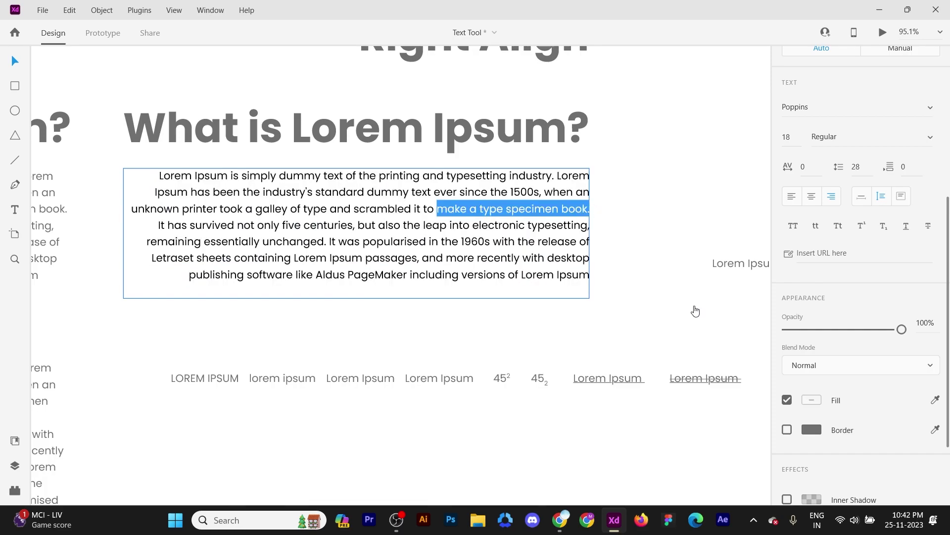
click(811, 400)
drag(748, 366, 747, 352)
drag(728, 322, 736, 308)
click(436, 209)
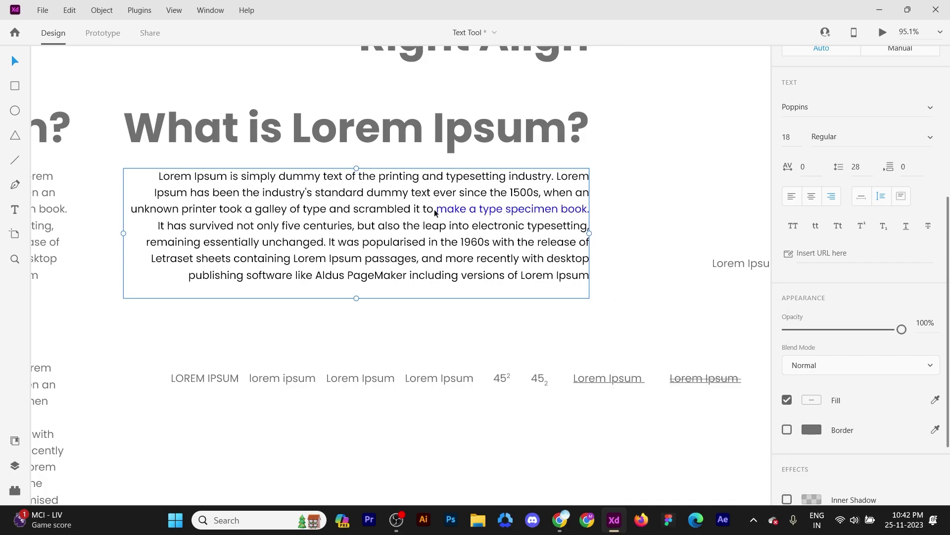
key(ctrl+a)
drag(437, 209, 596, 217)
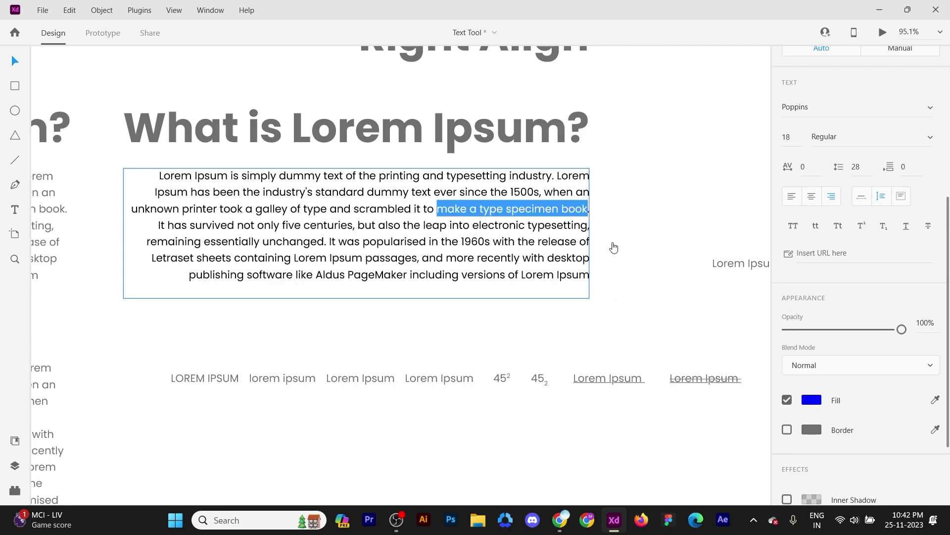
key(Escape)
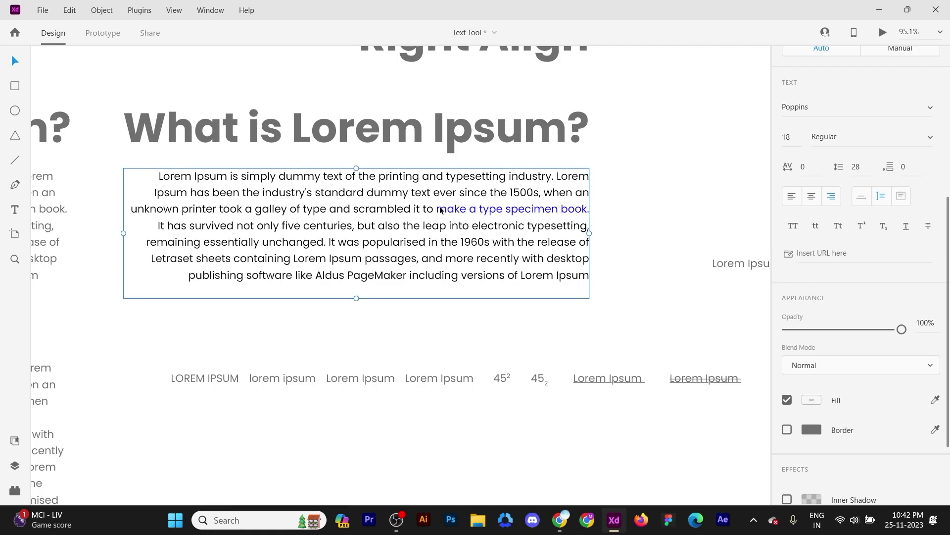
key(Return)
drag(438, 208, 590, 210)
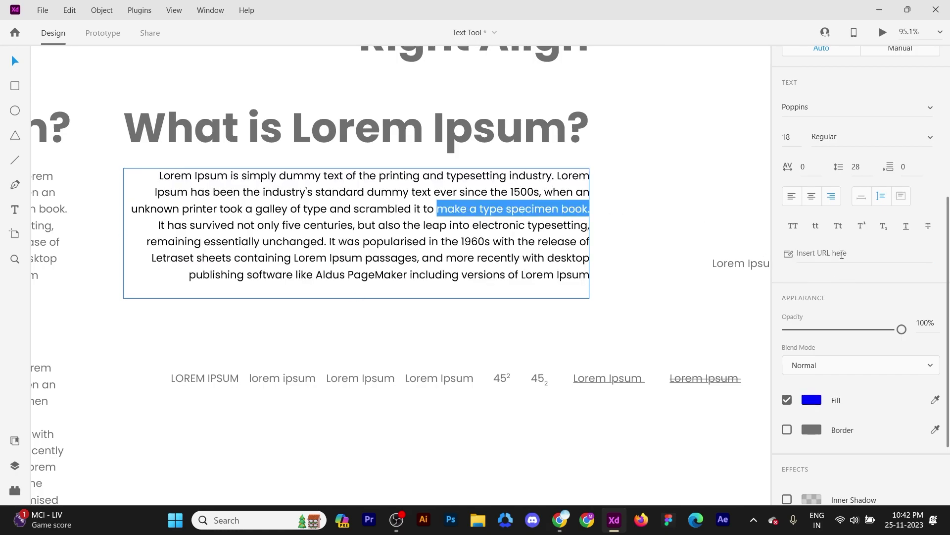
click(842, 254)
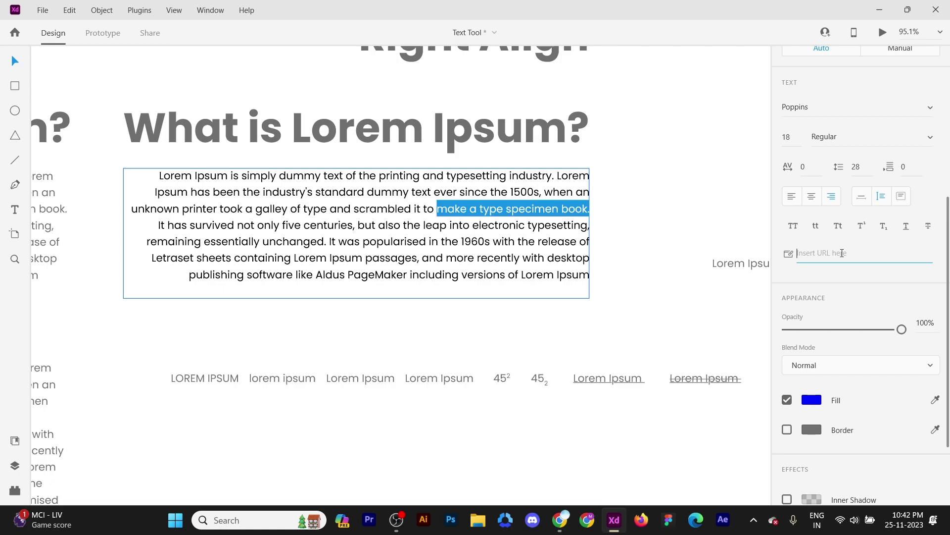
text(www.antgraphics.in)
key(Return)
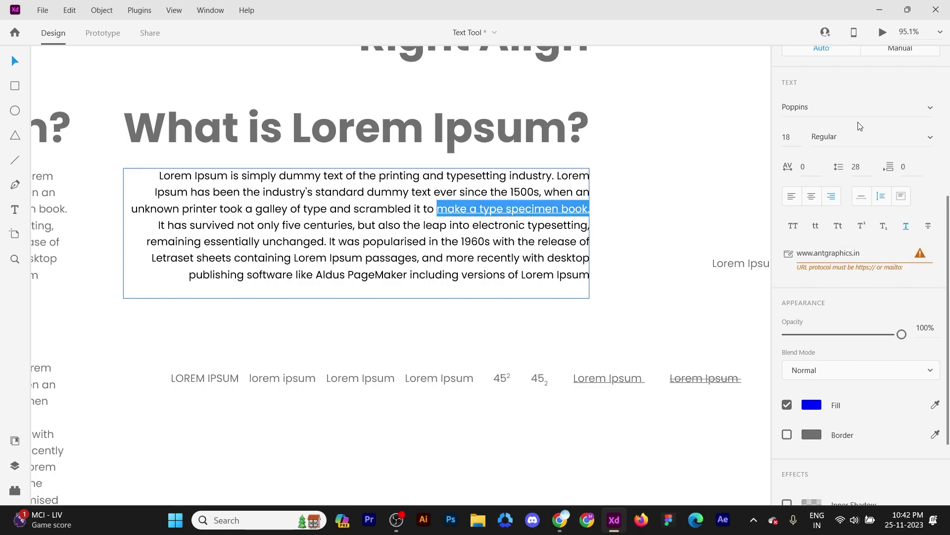
click(844, 261)
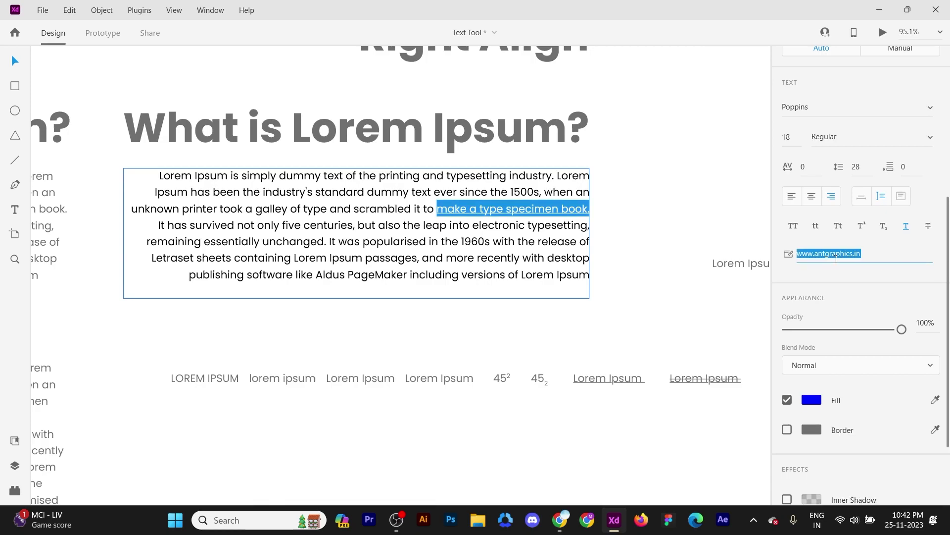
click(869, 256)
click(876, 277)
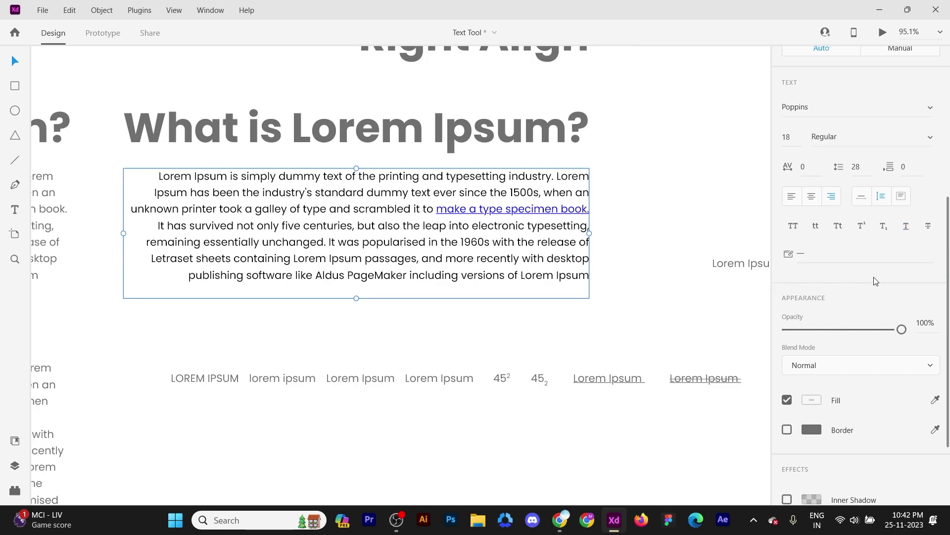
click(835, 257)
Step: Switch to Chrome, enter antgraphics.in as the address in a new browser tab and copy it, then return to XD
click(560, 519)
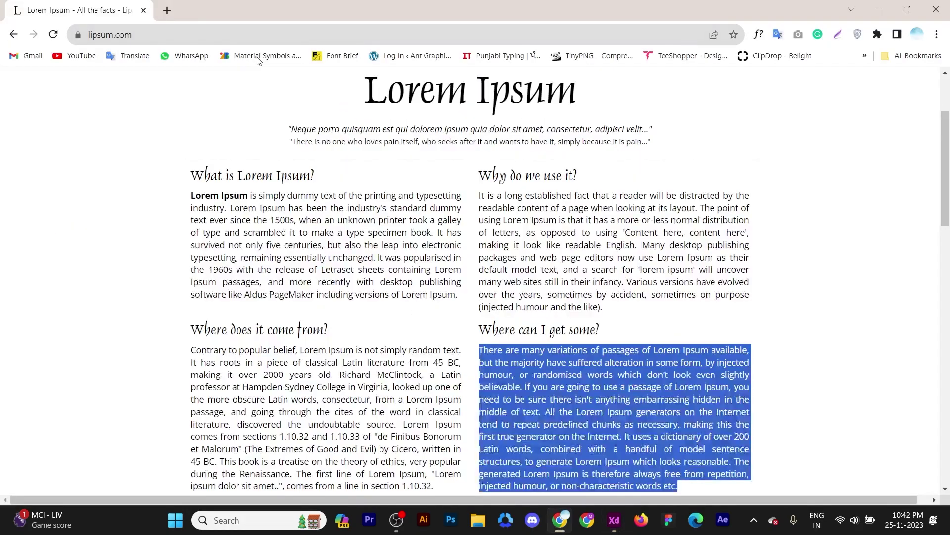
click(160, 11)
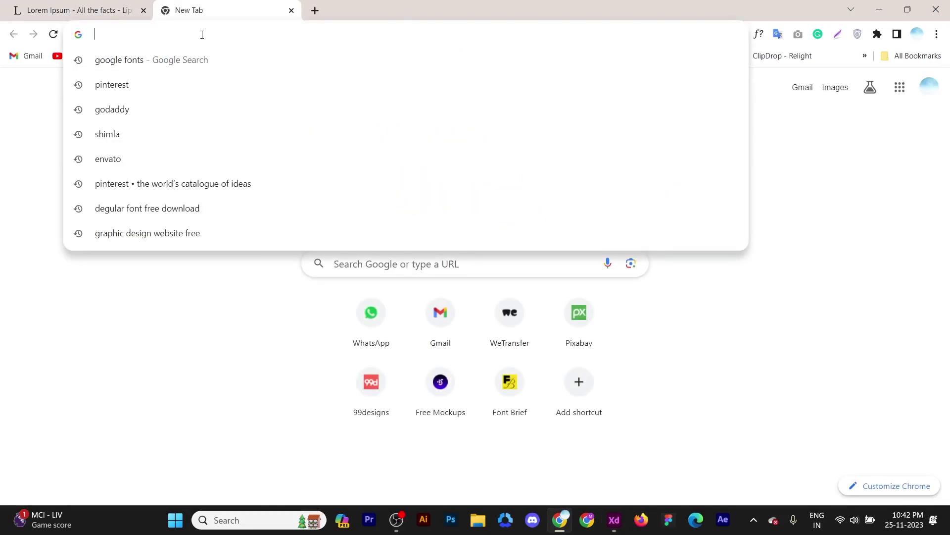
text(antgraphics.in)
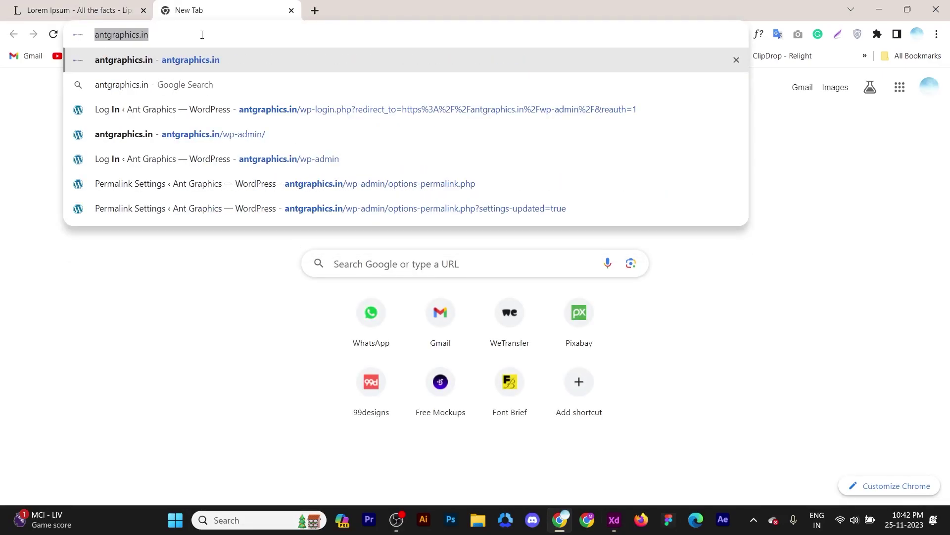
key(alt+Tab)
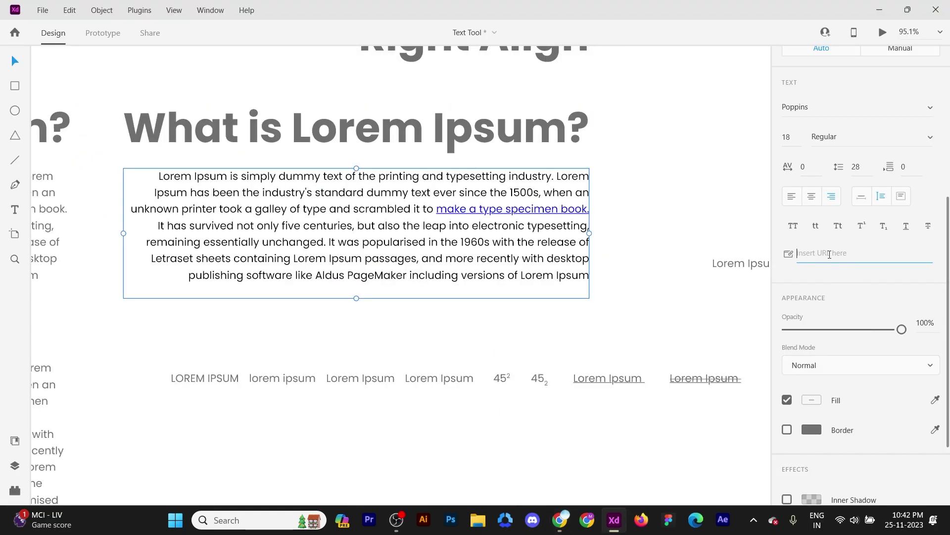
double_click(454, 210)
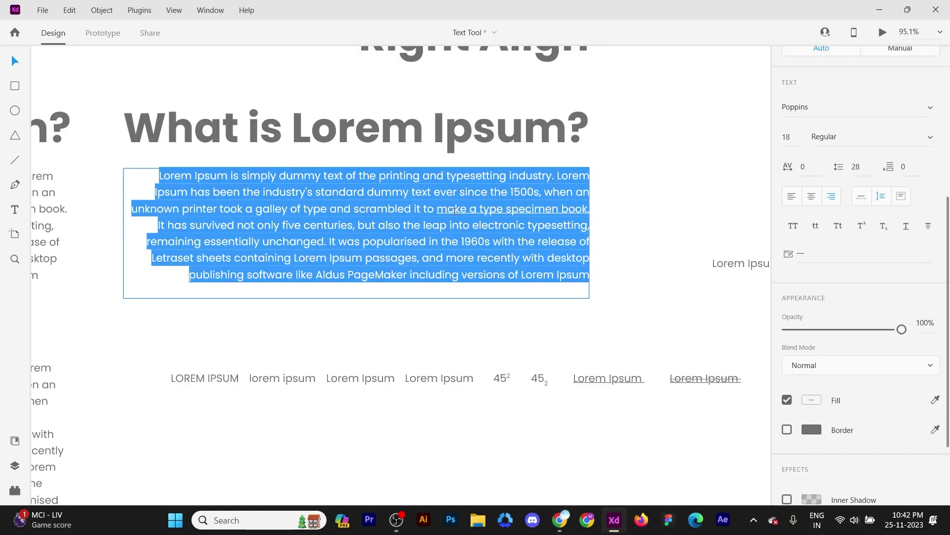
drag(438, 208, 663, 211)
click(882, 257)
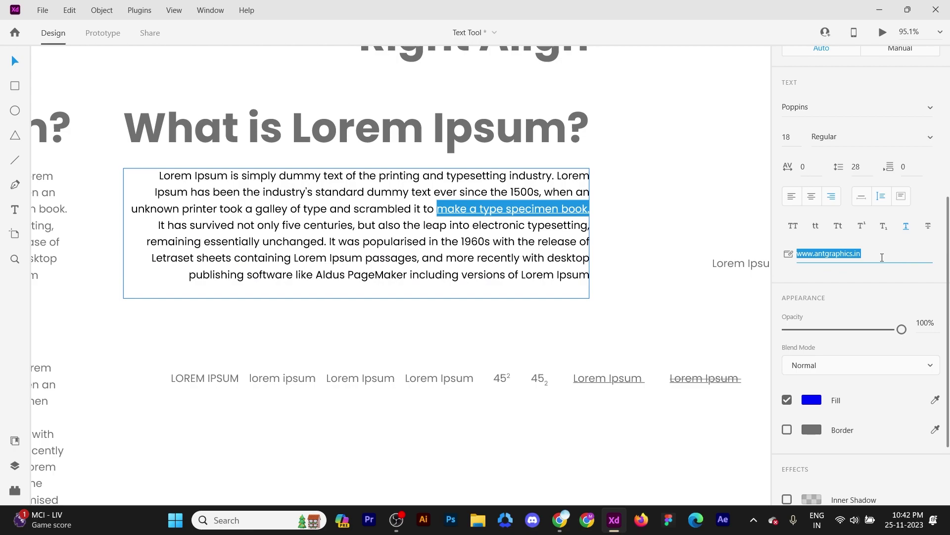
text(https://antgraphics.in/)
key(Return)
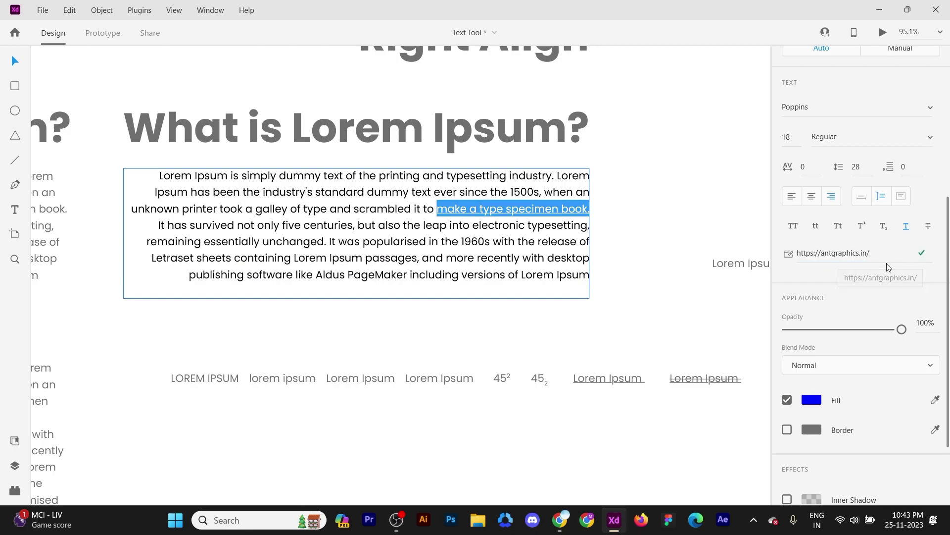
click(678, 208)
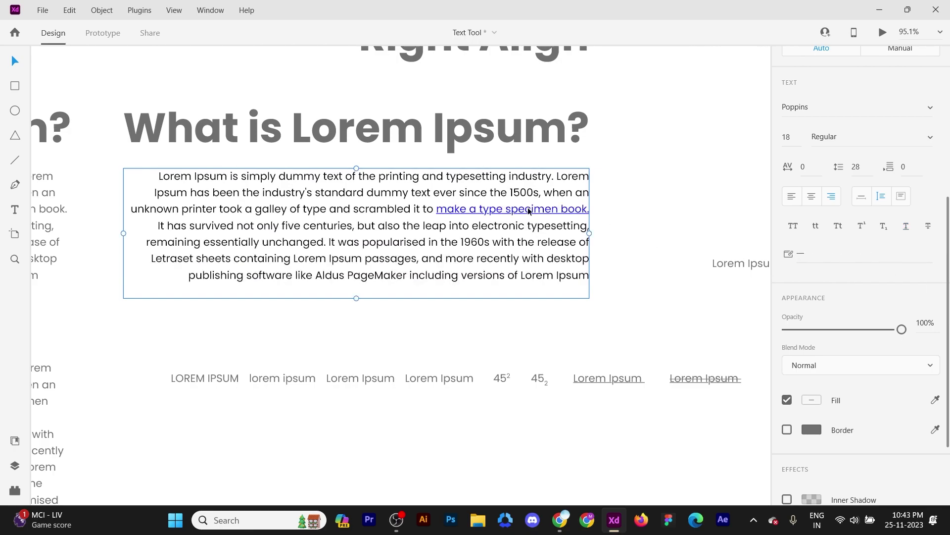
Step: Preview the whole Text Tool artboard in a maximized preview window and close the preview
scroll(622, 245, down, 6)
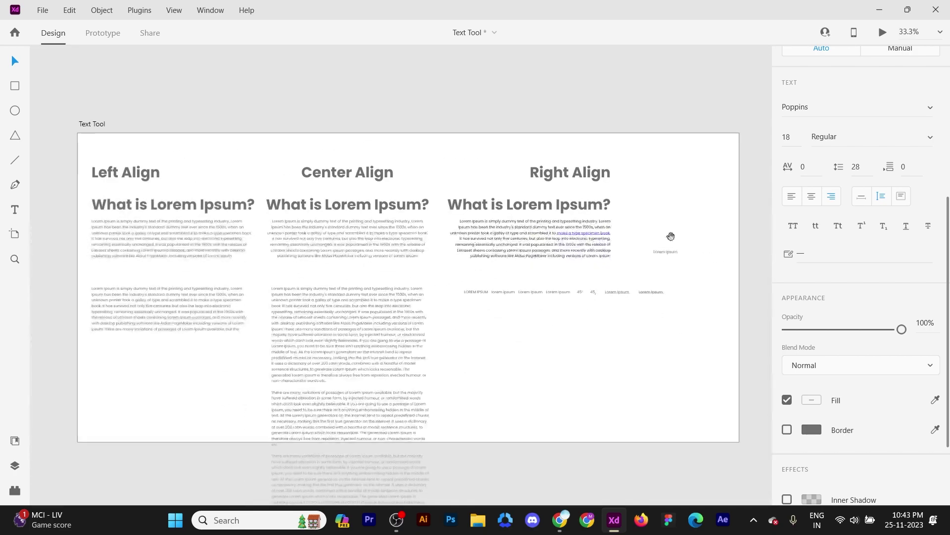
drag(670, 236, 698, 240)
click(122, 128)
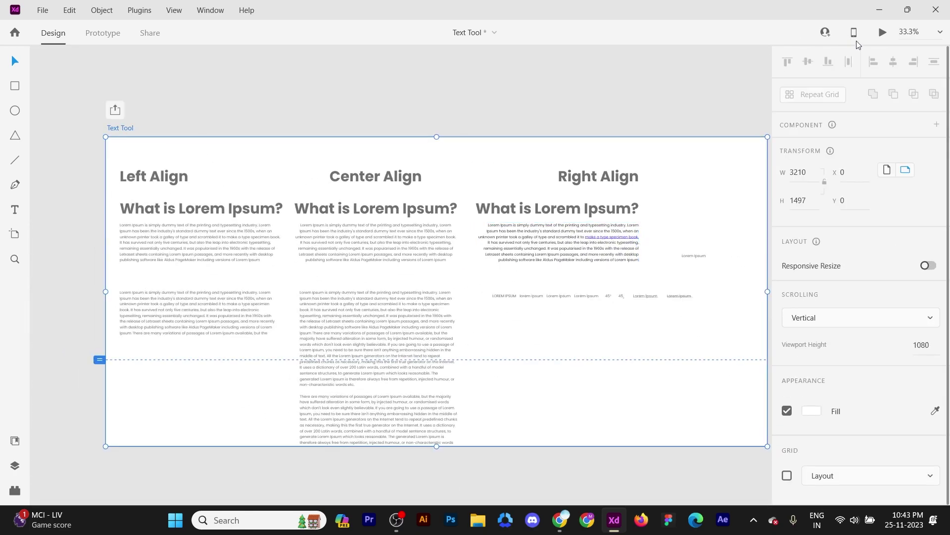
click(883, 32)
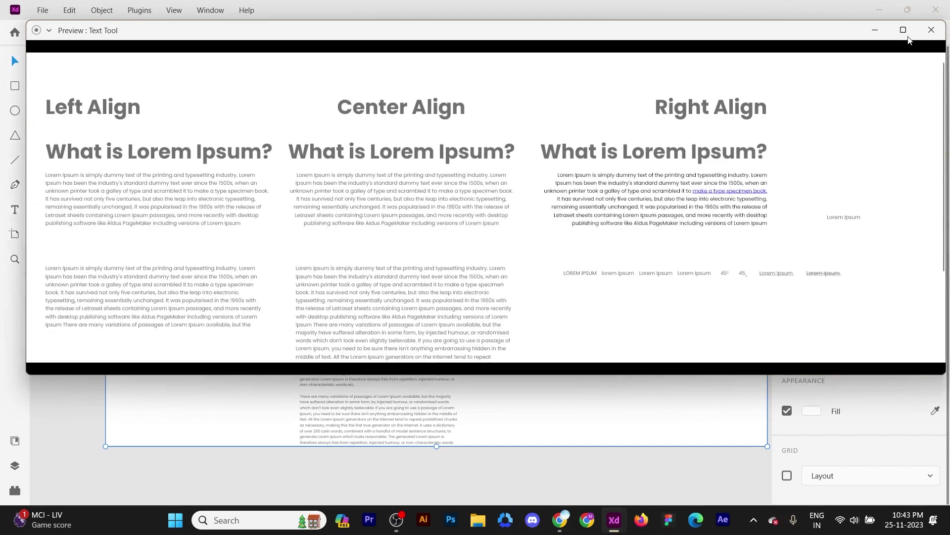
click(902, 30)
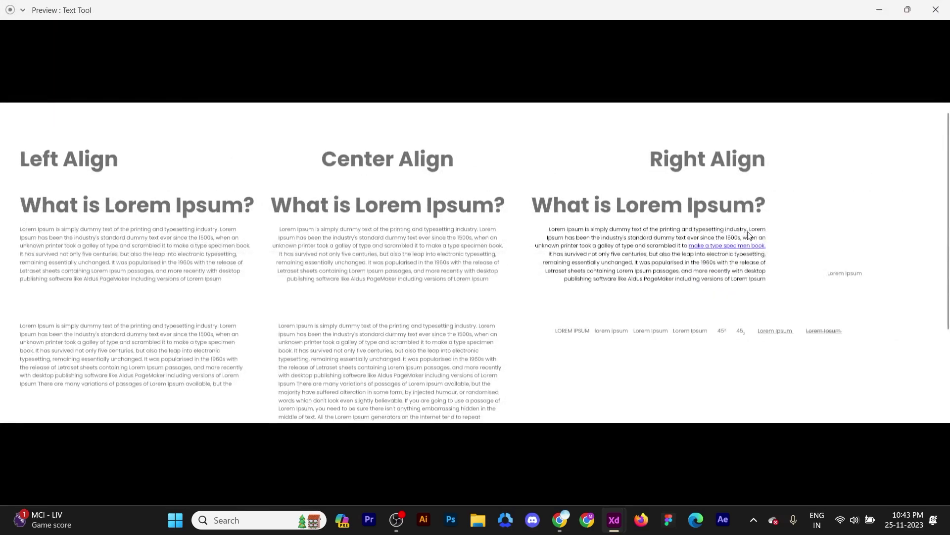
click(936, 10)
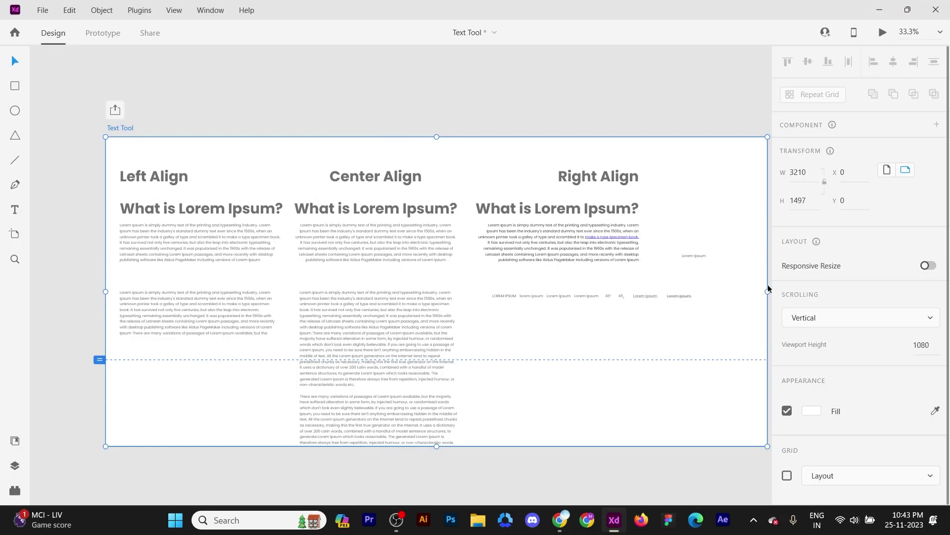
Step: Narrow the Text Tool artboard to about 2985 wide, preview it maximized and follow the "make a type specimen book." link
drag(767, 291, 723, 282)
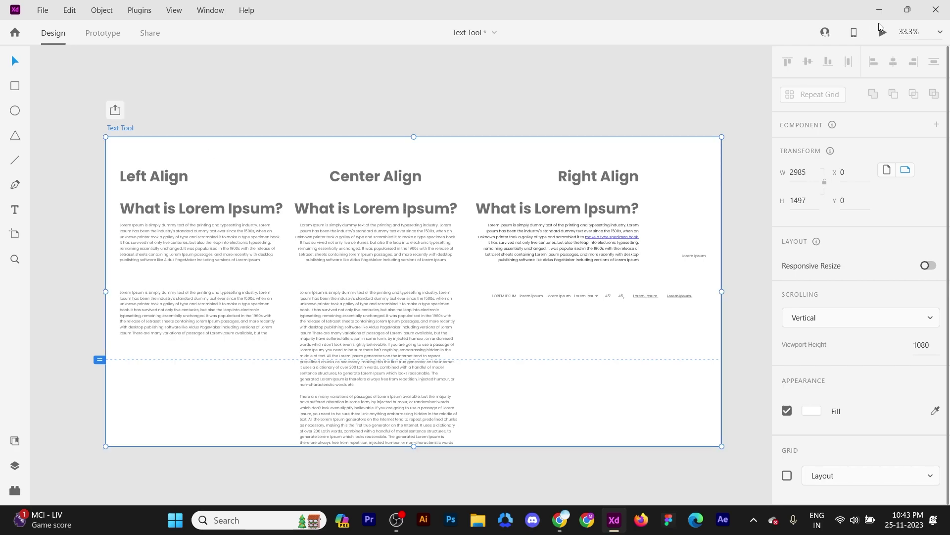
click(883, 32)
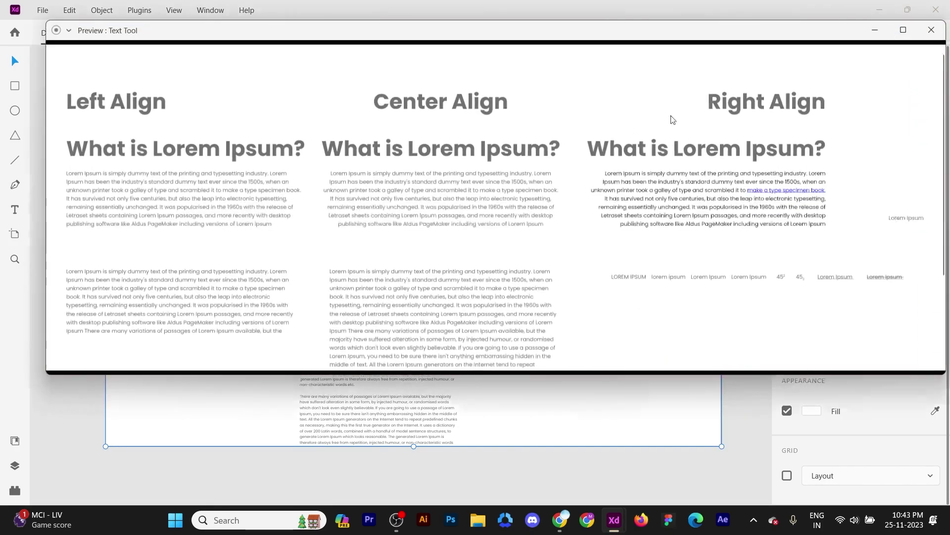
click(903, 30)
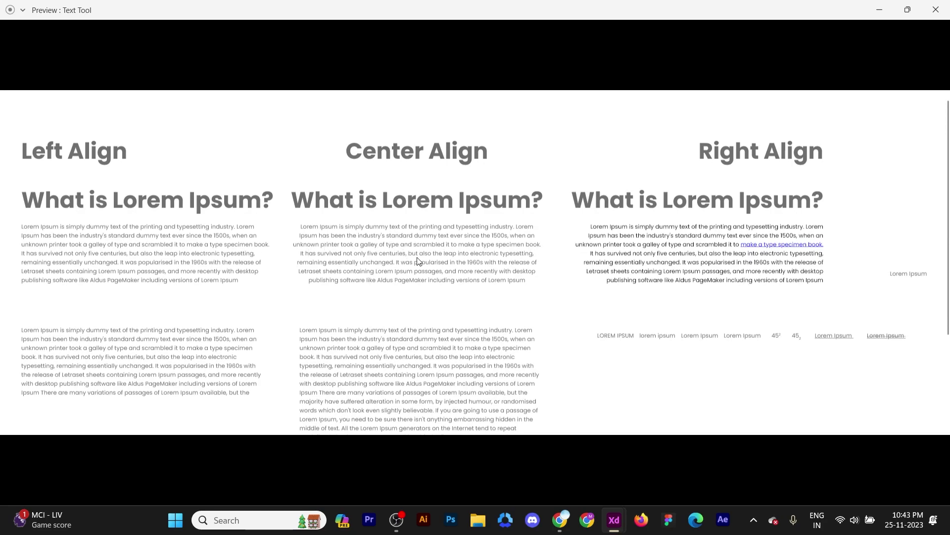
click(811, 248)
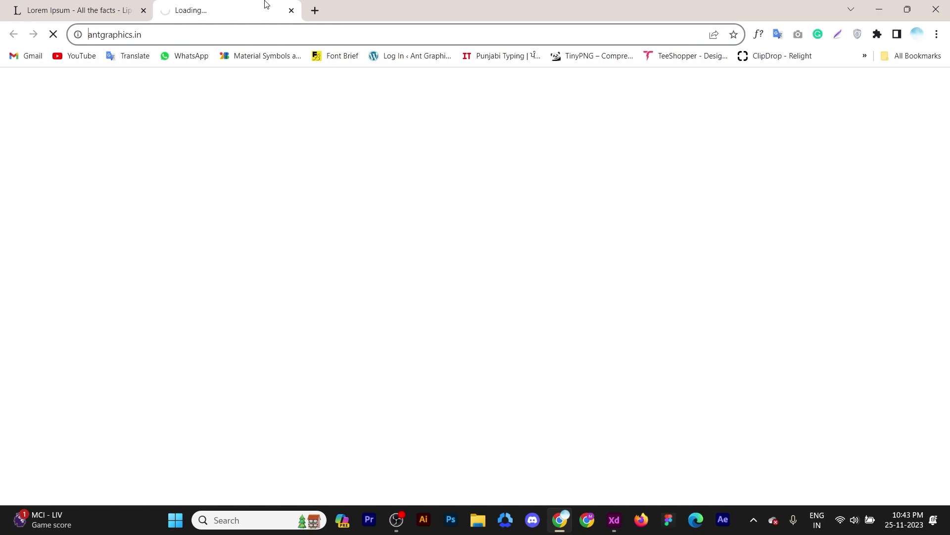
Step: Close the antgraphics.in browser tab and return from Chrome to the Text Tool artboard in XD
click(291, 10)
key(alt+Tab)
key(alt+Tab)
key(alt+Tab)
key(alt+Tab)
key(alt+Tab)
key(alt+Tab)
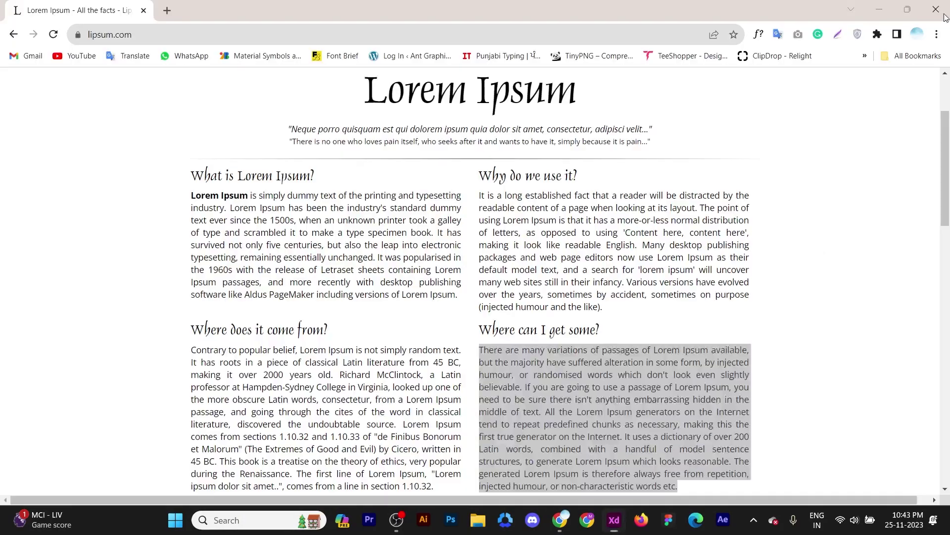
key(alt+Tab)
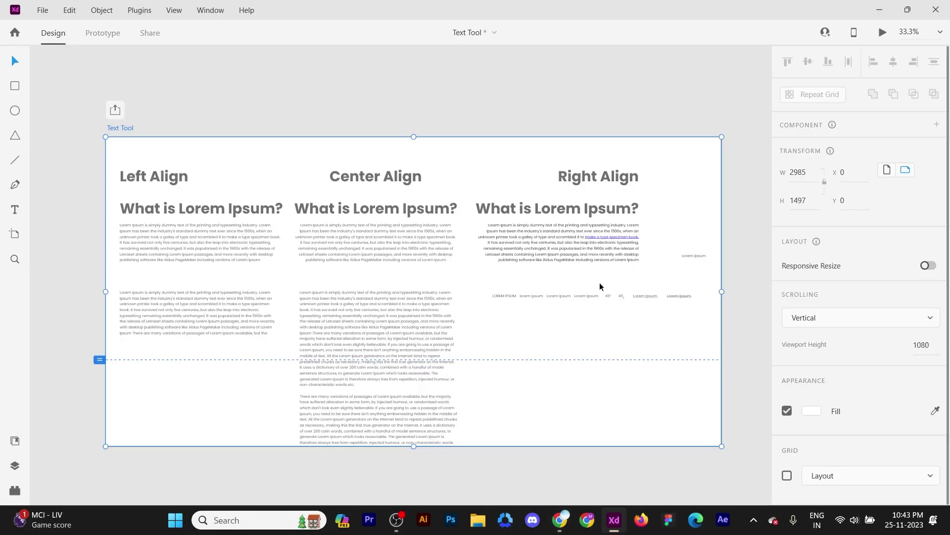
click(480, 236)
scroll(480, 236, up, 2)
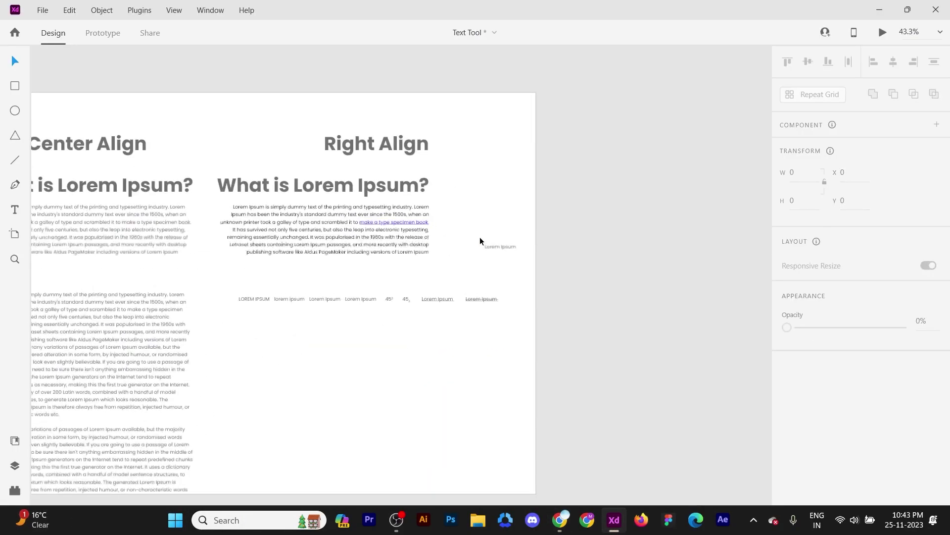
scroll(569, 208, left, 3)
scroll(572, 199, up, 2)
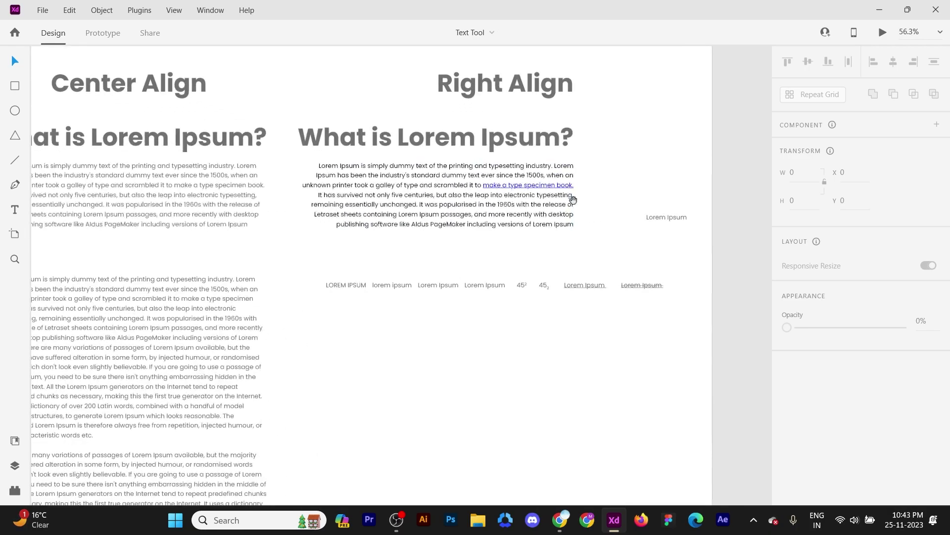
scroll(573, 199, left, 1)
scroll(554, 193, up, 4)
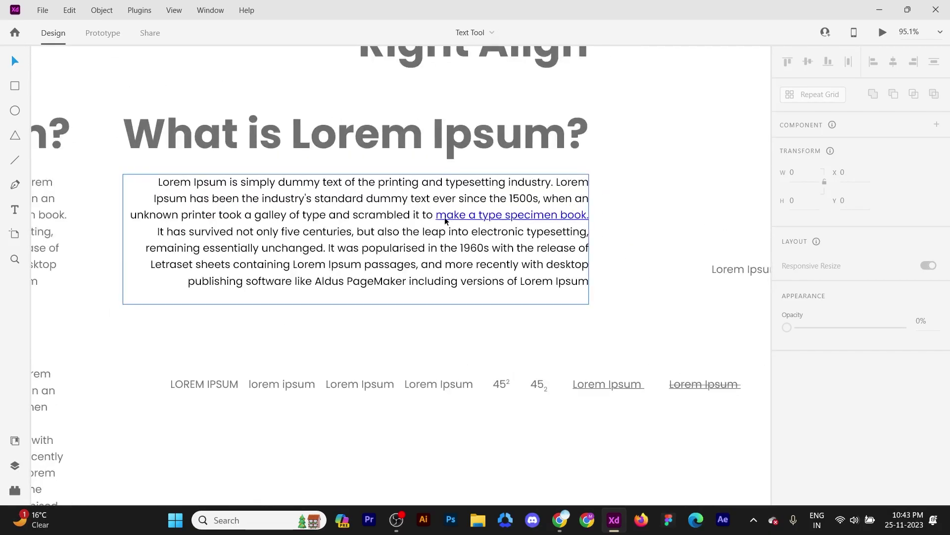
scroll(687, 199, down, 4)
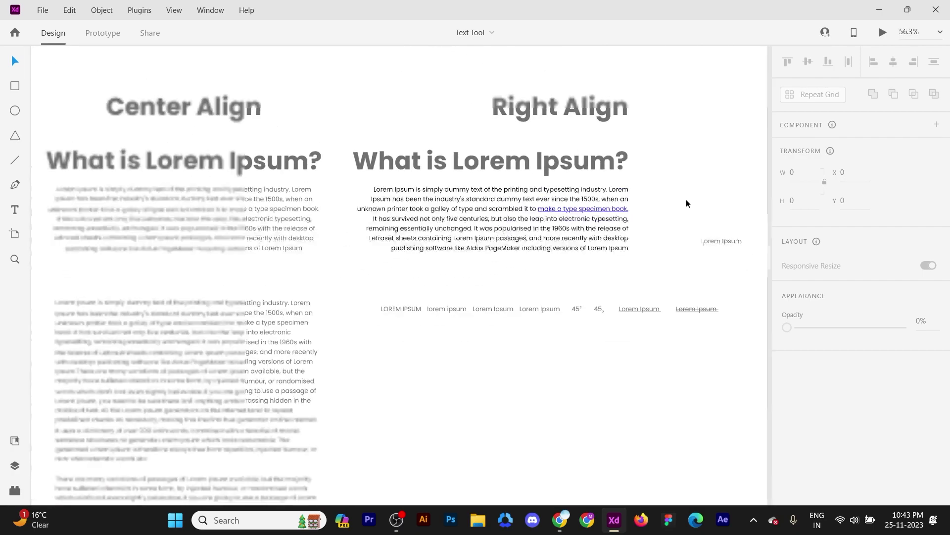
Step: Move the stand-alone "Lorem Ipsum" text to just above the strikethrough sample at the end of the sample row
scroll(692, 191, down, 1)
scroll(692, 191, right, 1)
drag(688, 186, 667, 241)
click(667, 283)
Step: Move all the small text samples together so their left edge sits at X 1795, under the right-aligned heading and paragraph
scroll(555, 230, down, 3)
drag(489, 242, 614, 224)
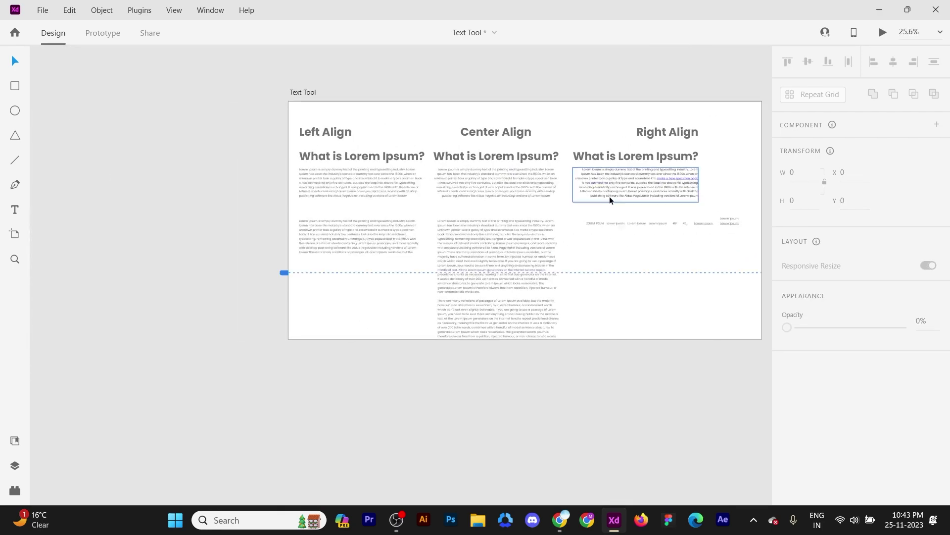
scroll(610, 196, up, 2)
scroll(612, 259, right, 4)
drag(634, 239, 354, 289)
drag(441, 254, 419, 256)
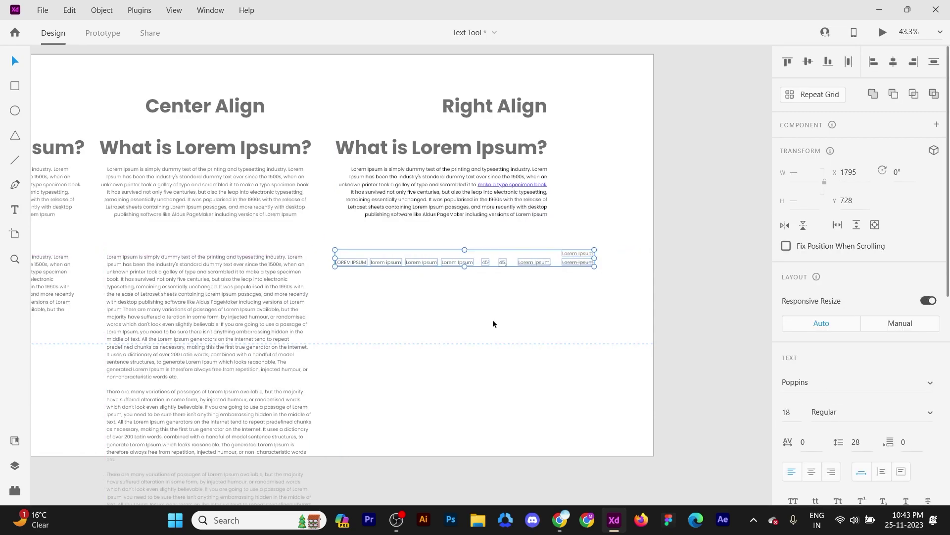
click(493, 320)
Step: Examine the artboard's alignment columns and the row of letter-case, superscript, subscript, underline and strikethrough samples
scroll(542, 250, down, 2)
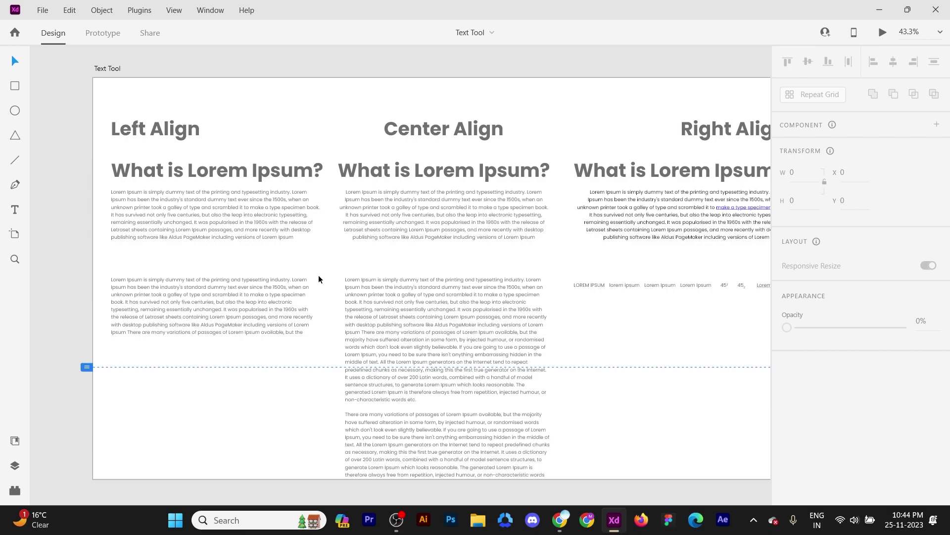
scroll(430, 260, up, 5)
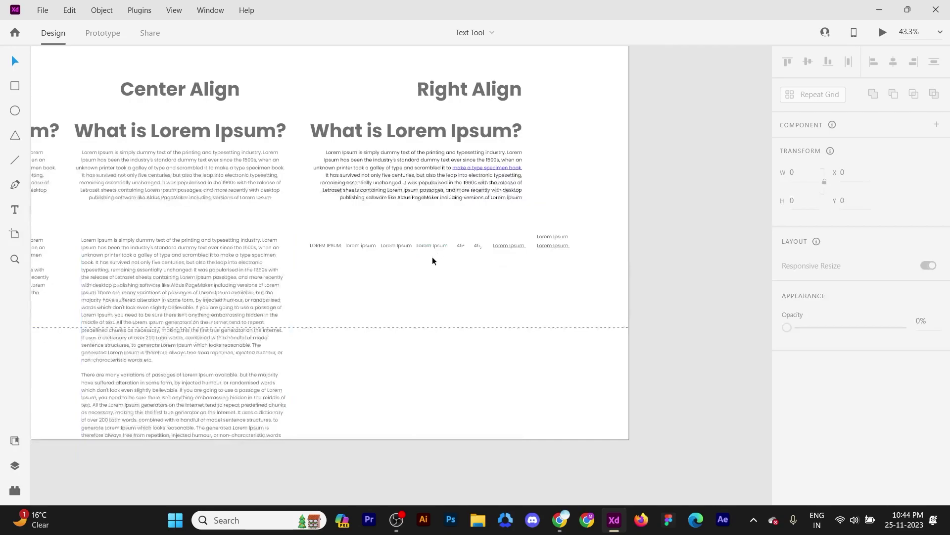
click(168, 237)
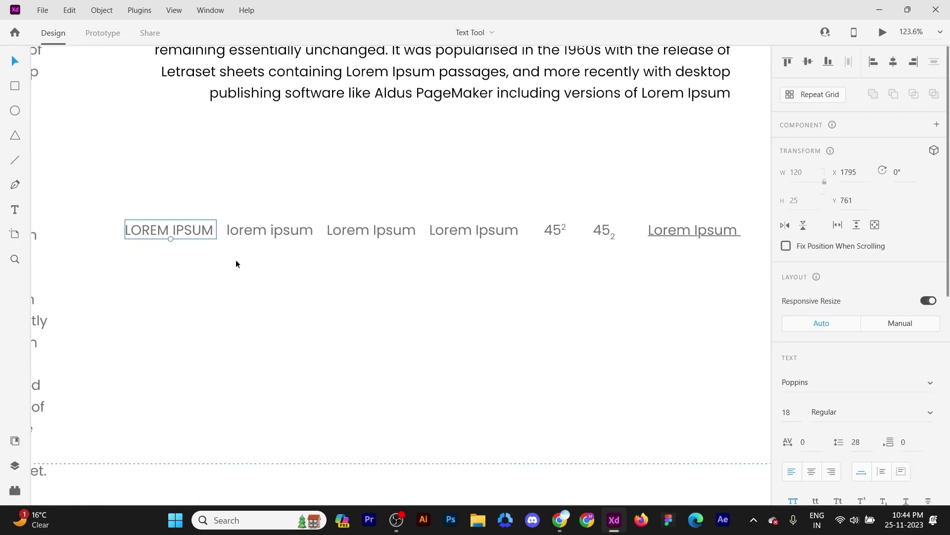
click(275, 233)
click(390, 234)
drag(465, 264, 384, 278)
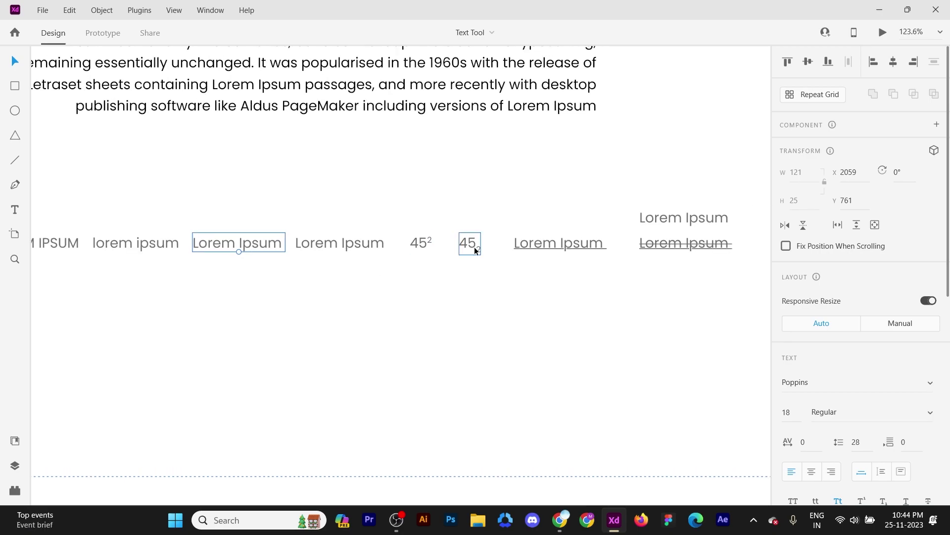
scroll(425, 288, down, 5)
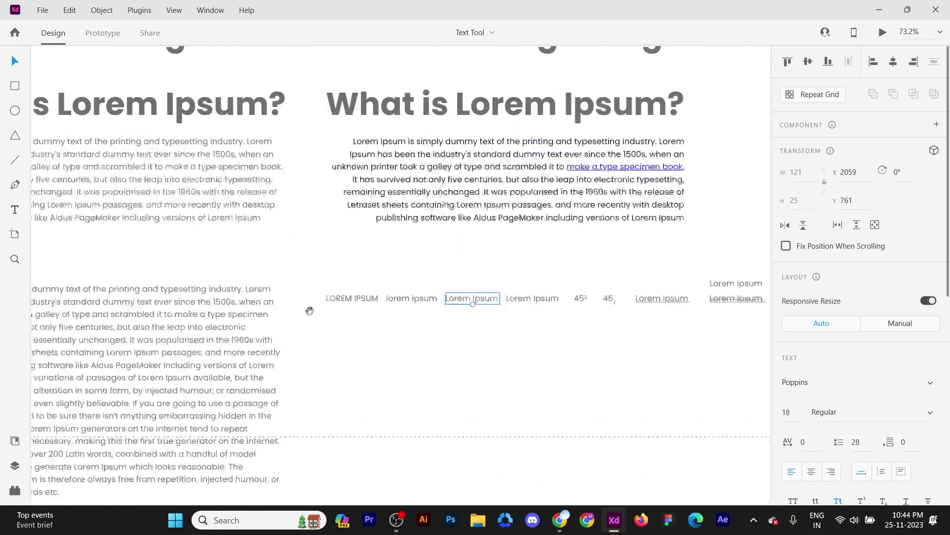
drag(328, 301, 418, 297)
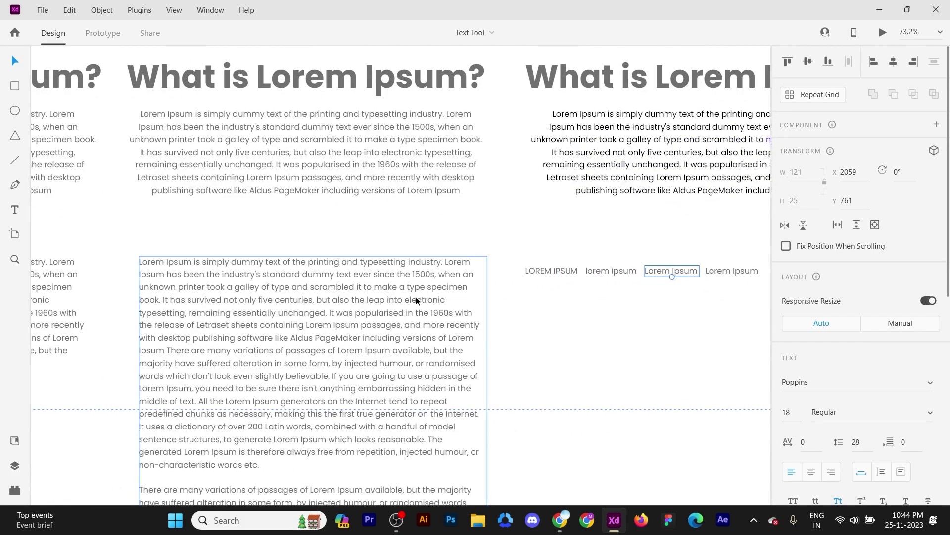